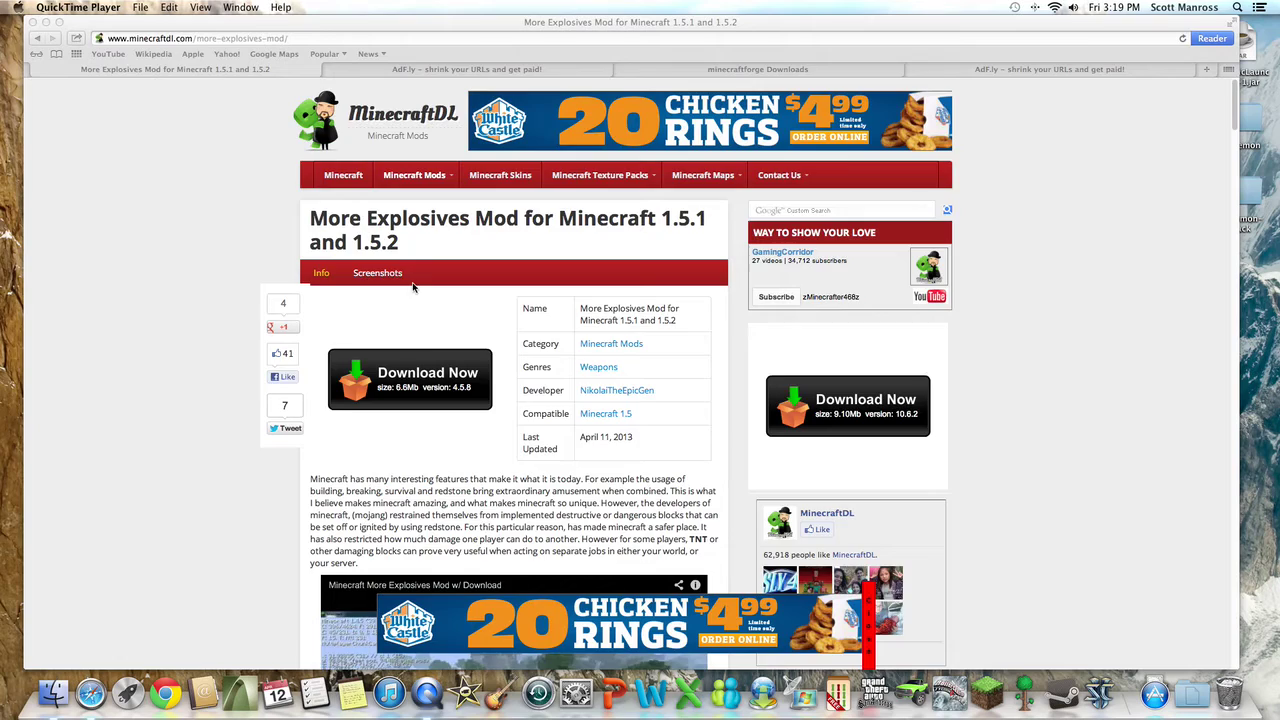
Read through the More Explosives mod page down to its installation instructions and download links.
scroll(413, 287, "down", 5)
scroll(430, 341, "down", 8)
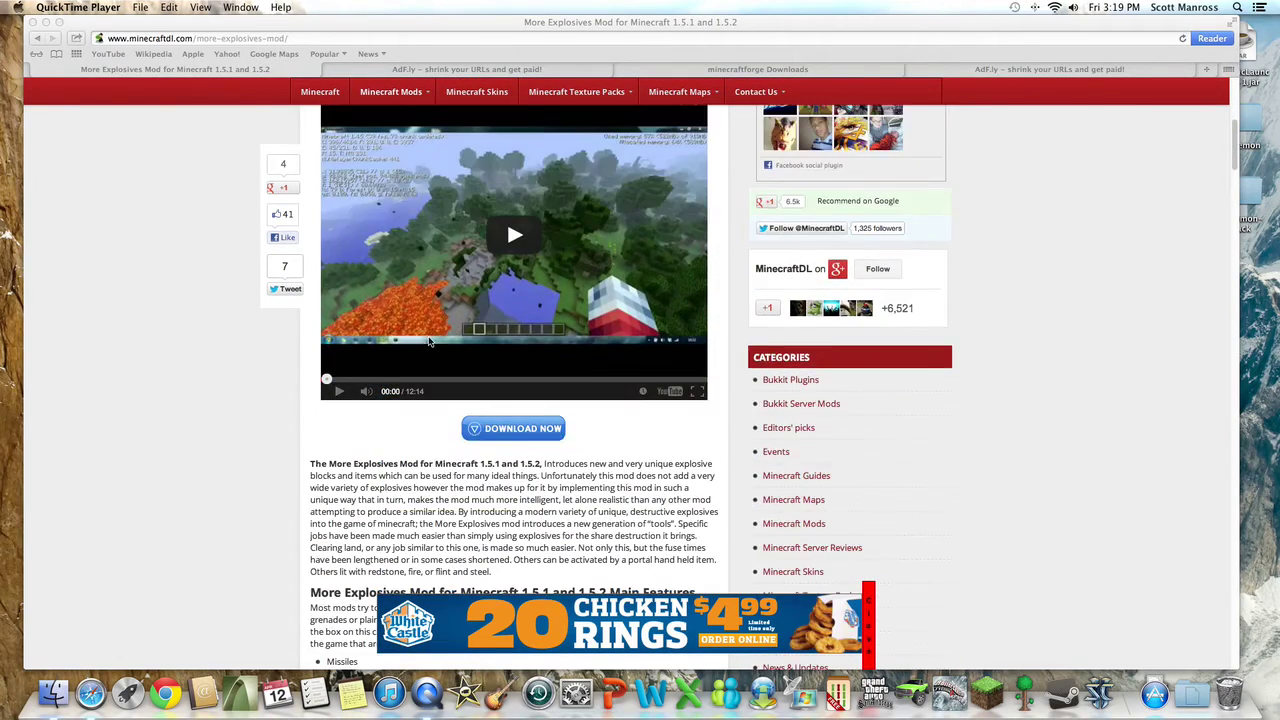
scroll(422, 364, "down", 3)
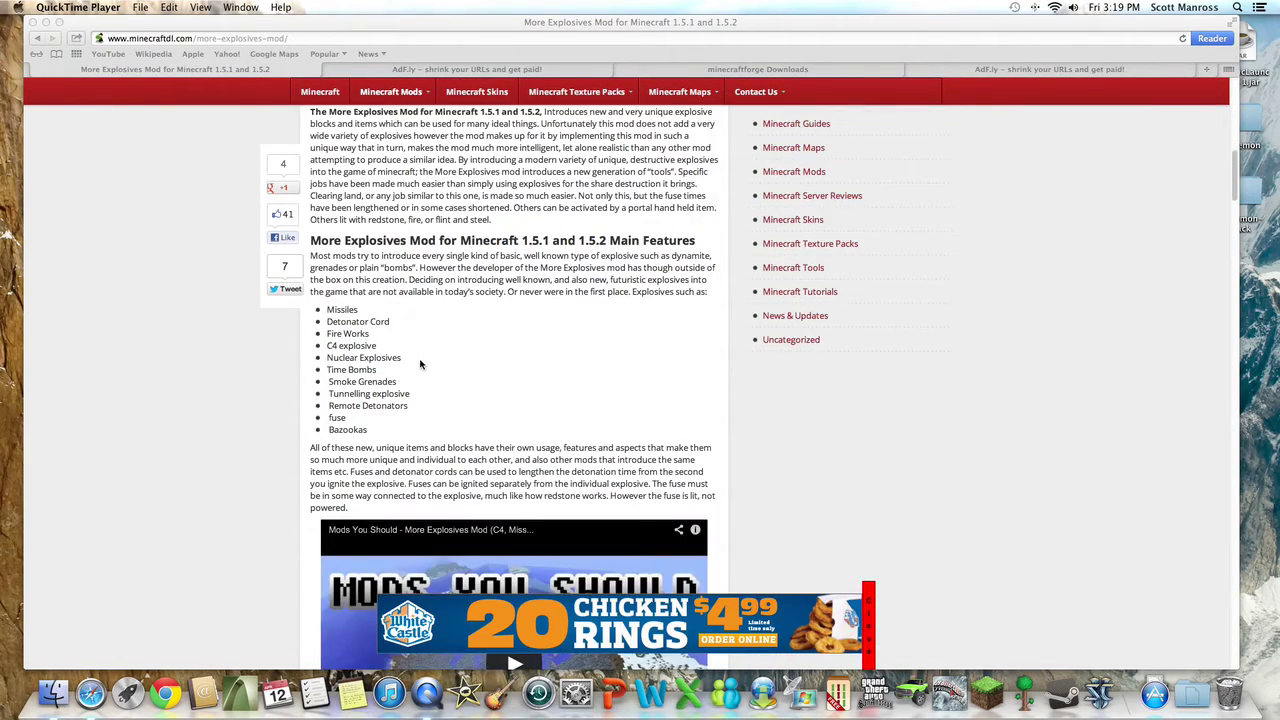
scroll(420, 364, "down", 20)
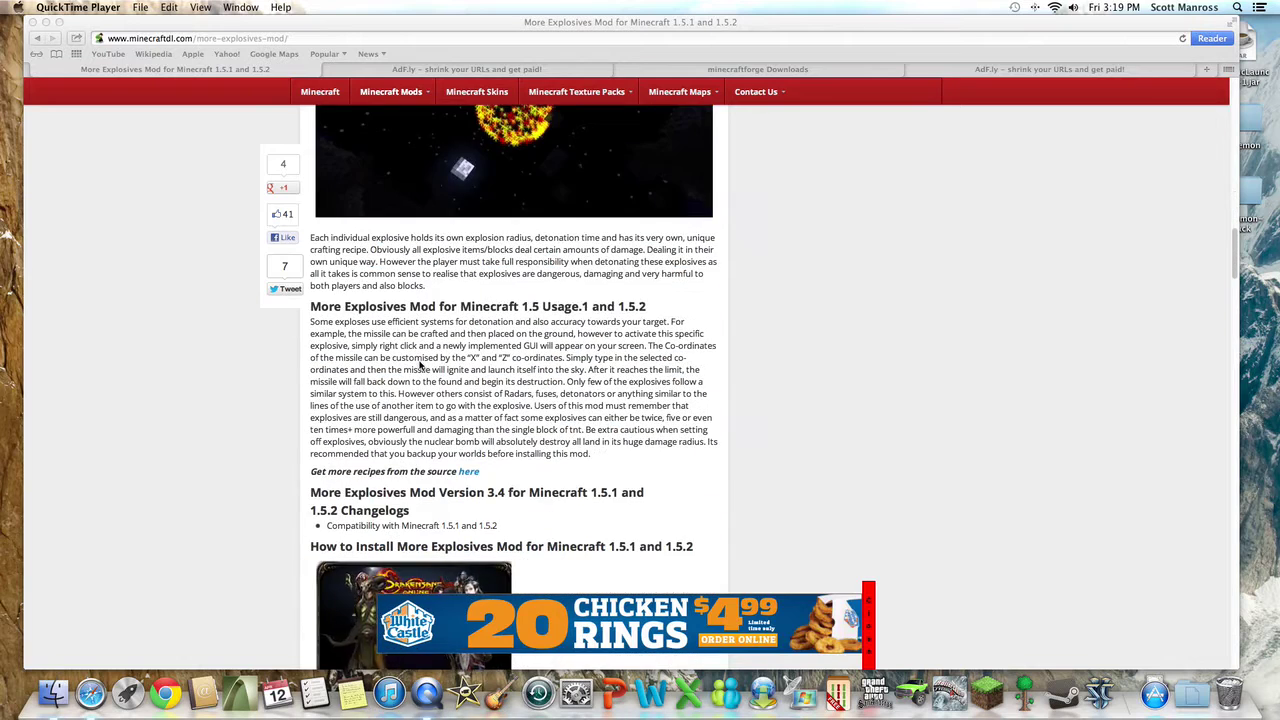
scroll(420, 365, "down", 4)
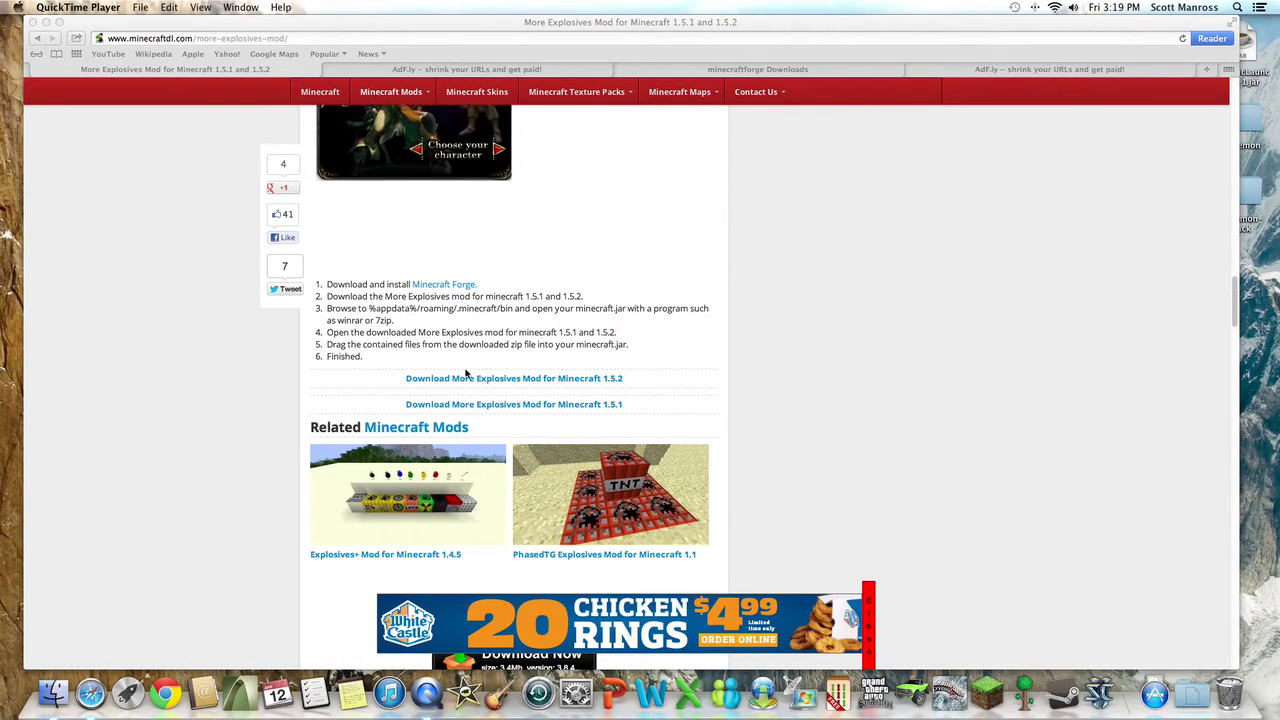
Switch to the first AdF.ly page and skip its advertisement to reach the mod download.
left_click(352, 69)
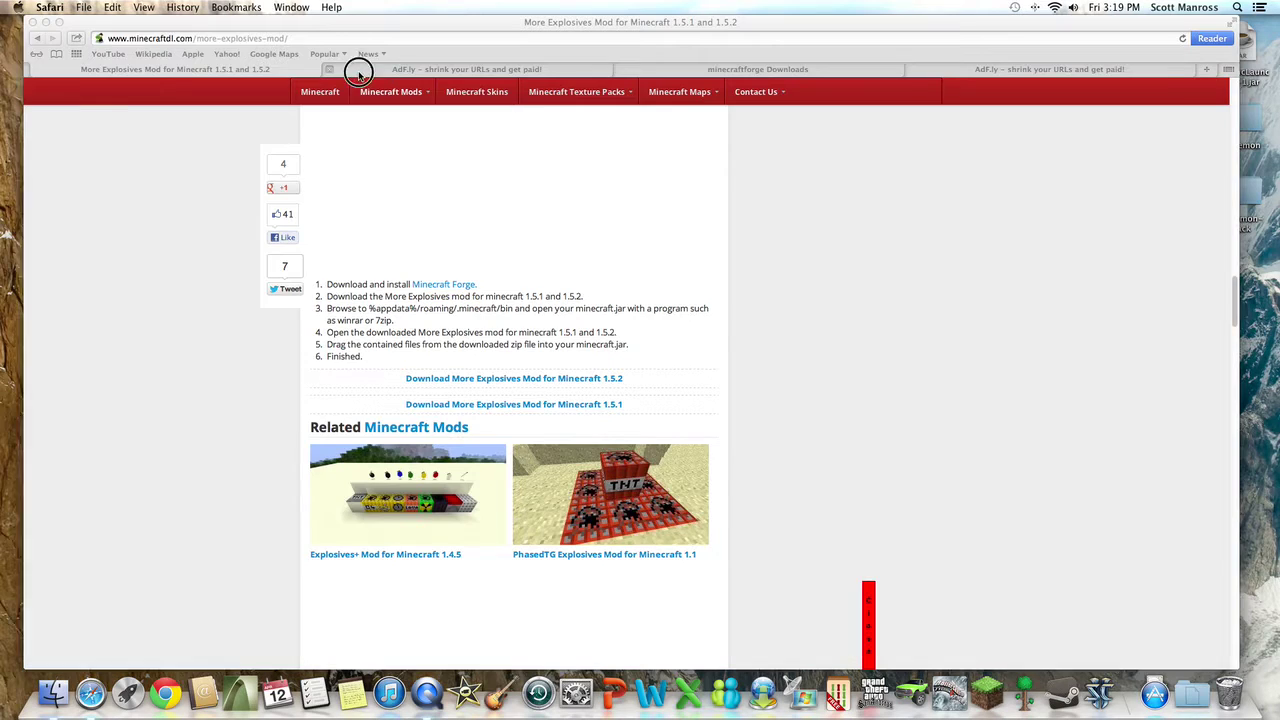
left_click(303, 72)
left_click(452, 72)
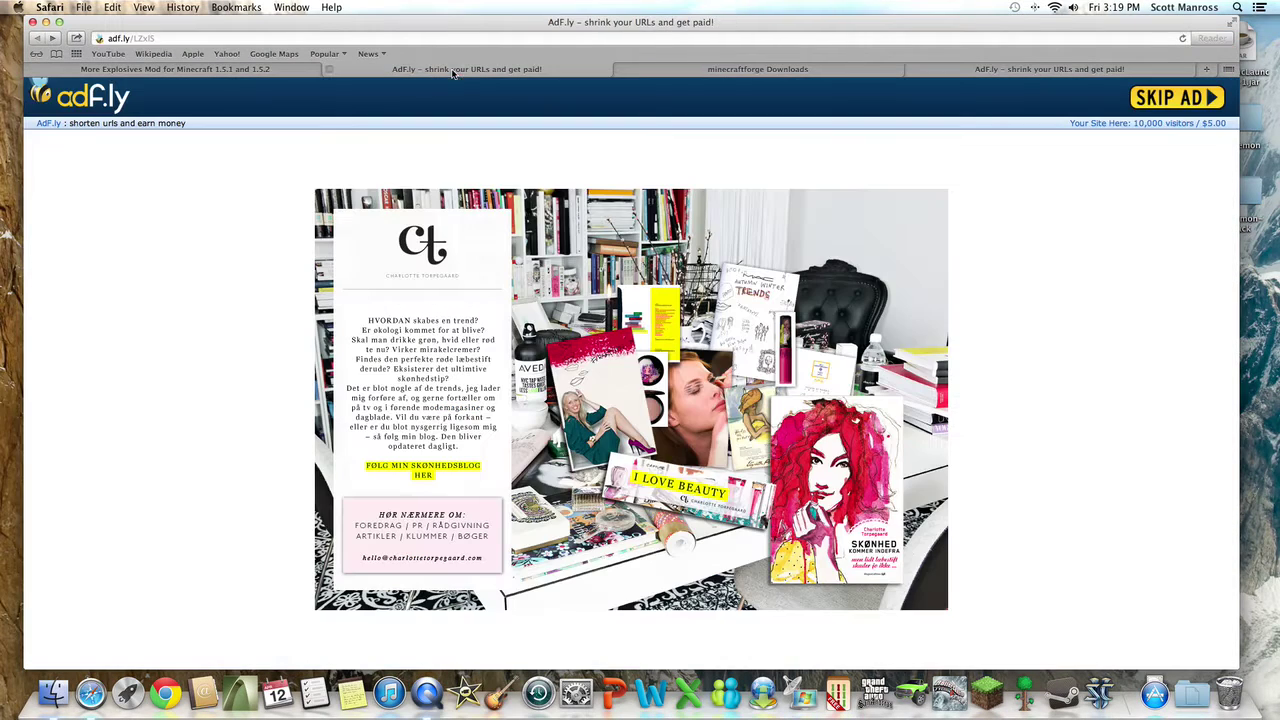
left_click(1150, 105)
Open the Minecraft Forge universal build 7.7.1.651 download and skip the advertisement on the last AdF.ly page.
left_click(808, 69)
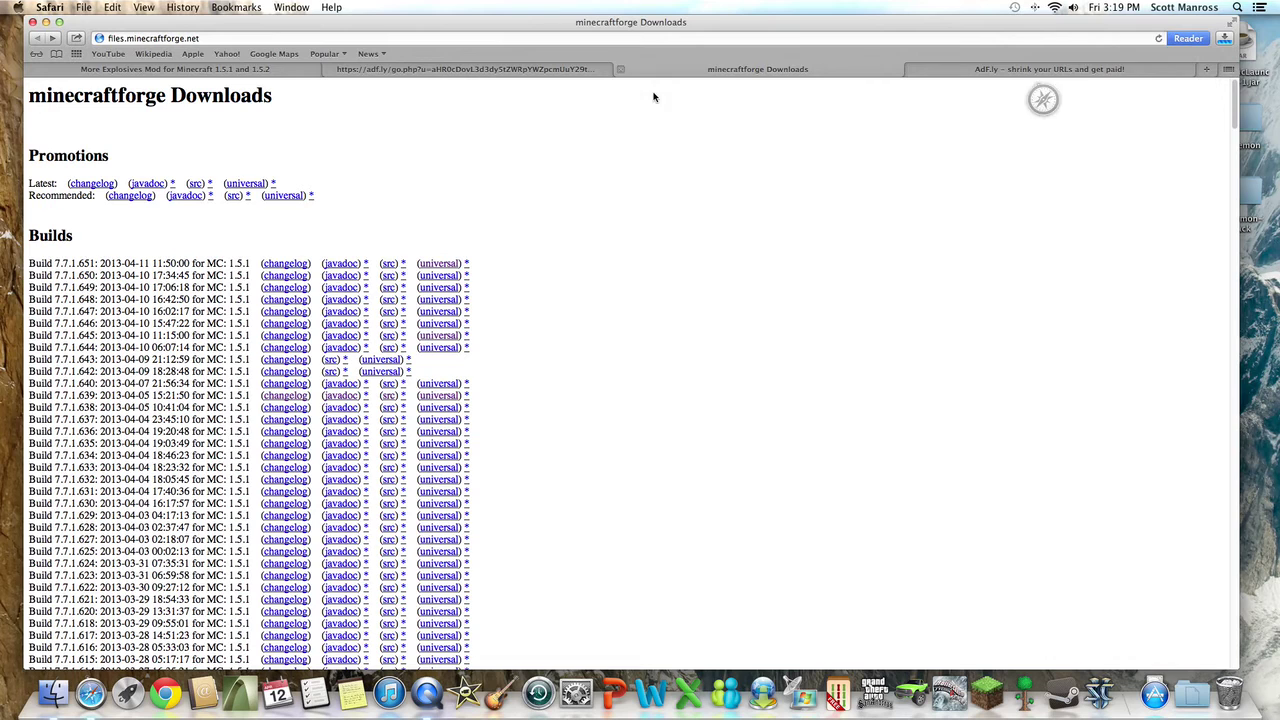
left_click(962, 74)
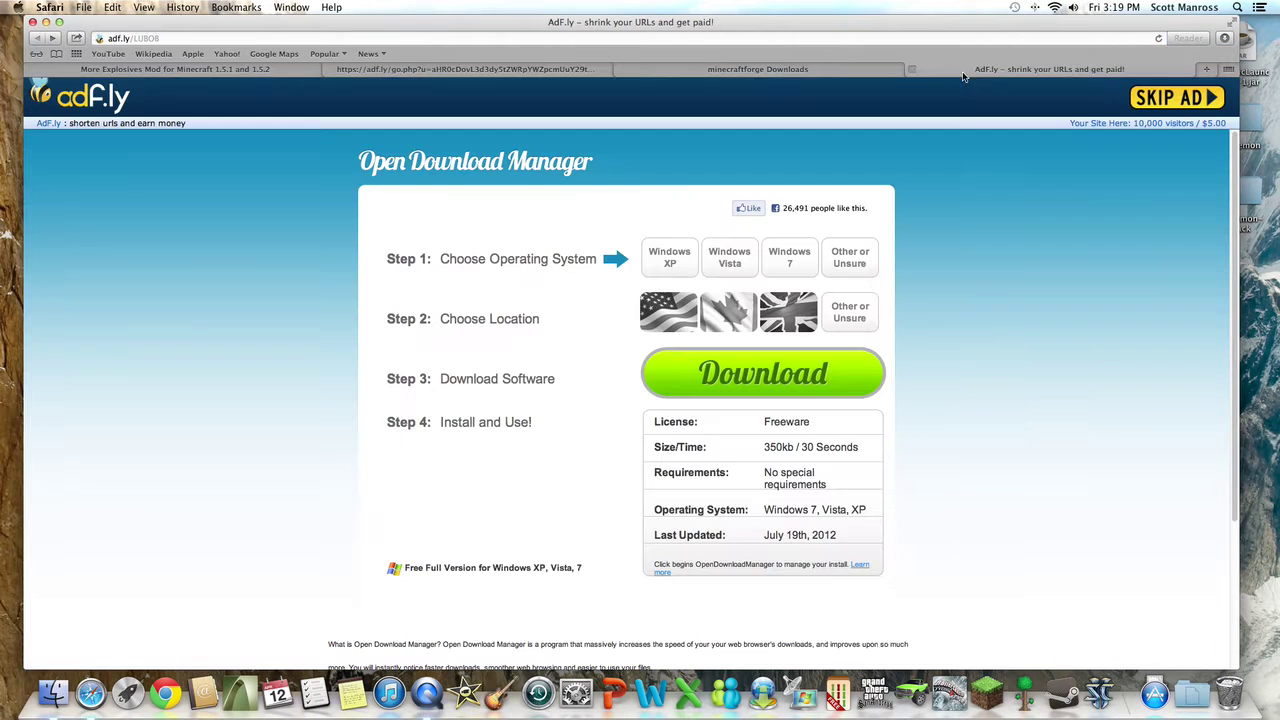
left_click(1141, 101)
left_click(866, 71)
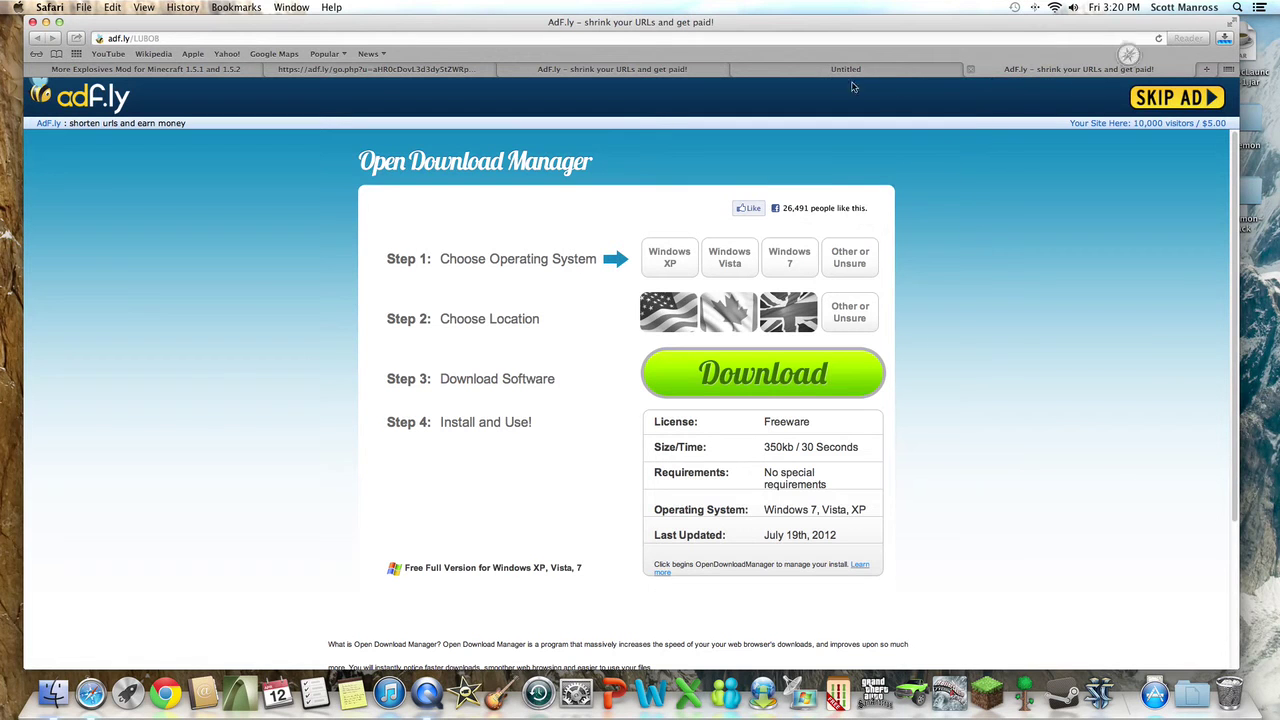
Move the browser window lower to expose the desktop and close the untitled page.
left_click(1222, 40)
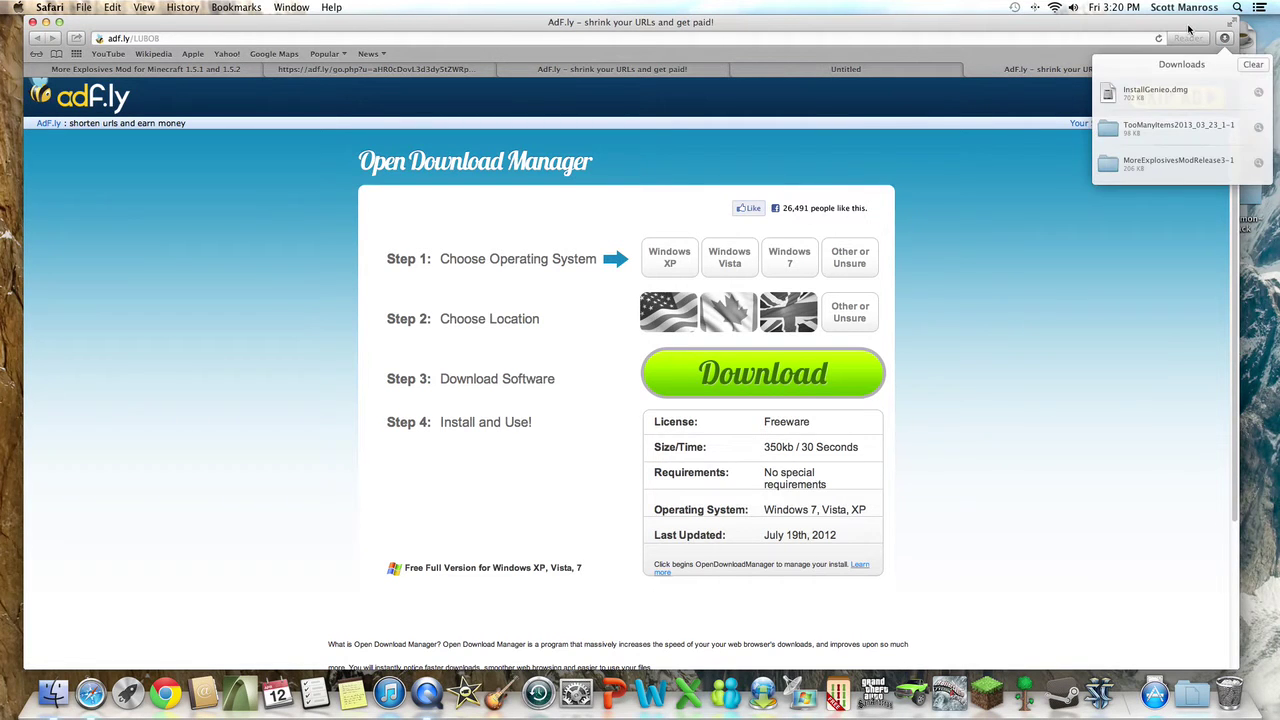
left_click_drag(1188, 28, 1131, 136)
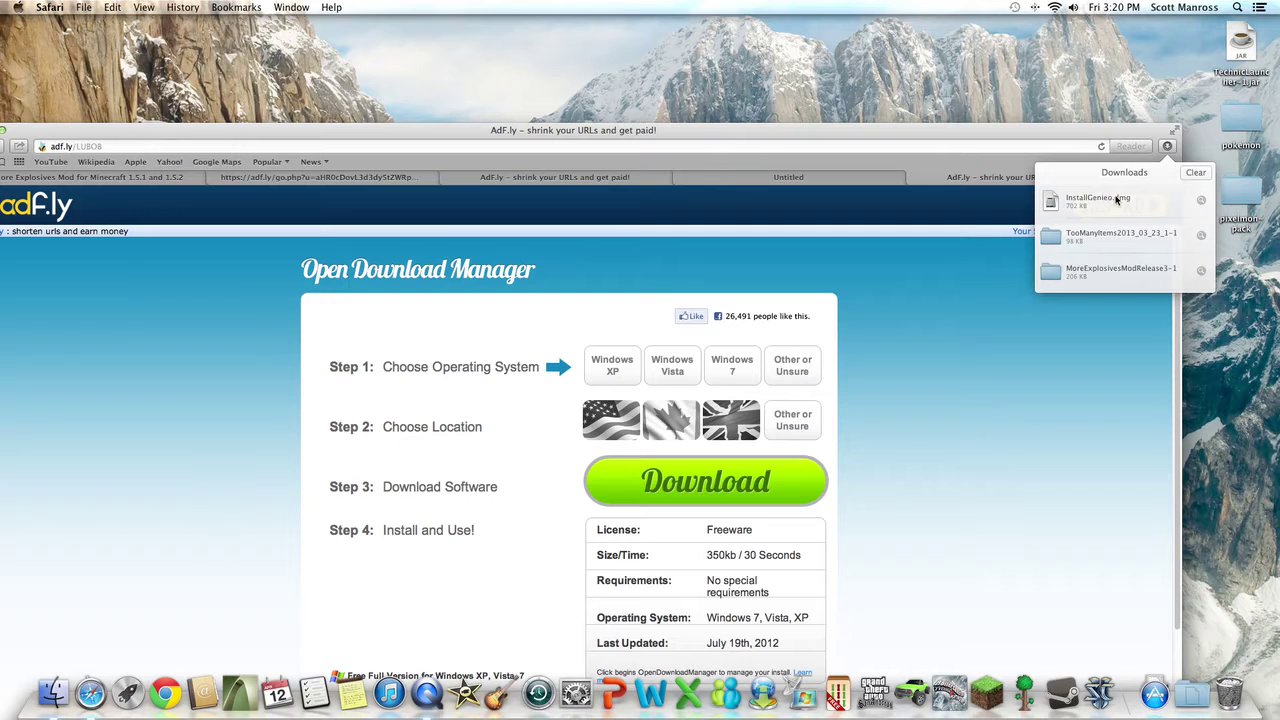
left_click(845, 184)
key("super+w")
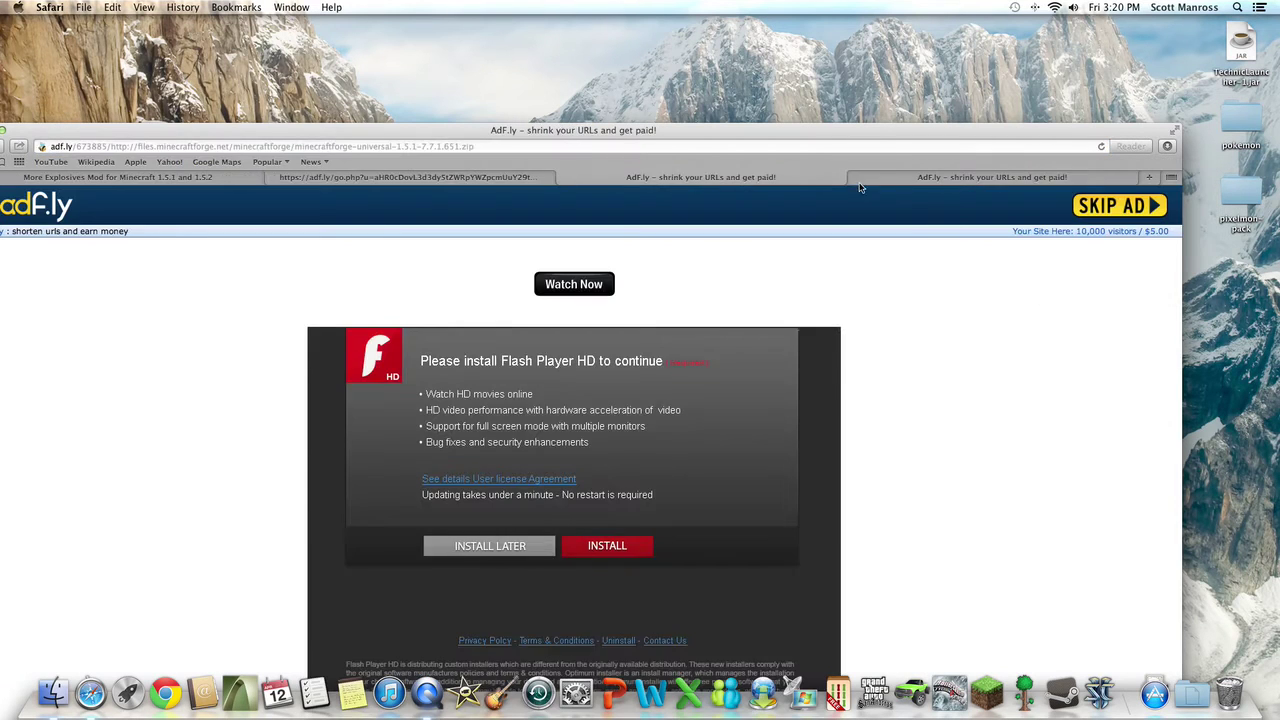
Download the TooManyItems and Minecraft Forge universal archives from their AdF.ly pages and show the list of downloads.
left_click(978, 182)
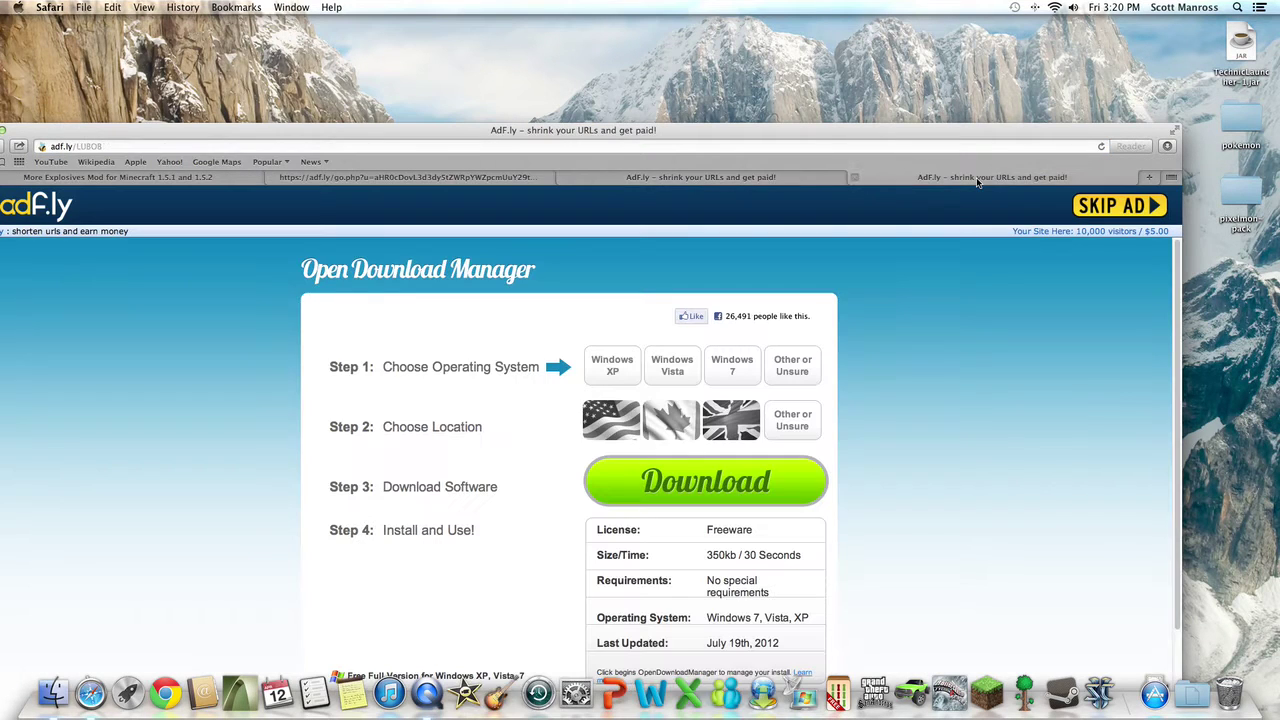
left_click(1167, 146)
left_click(737, 177)
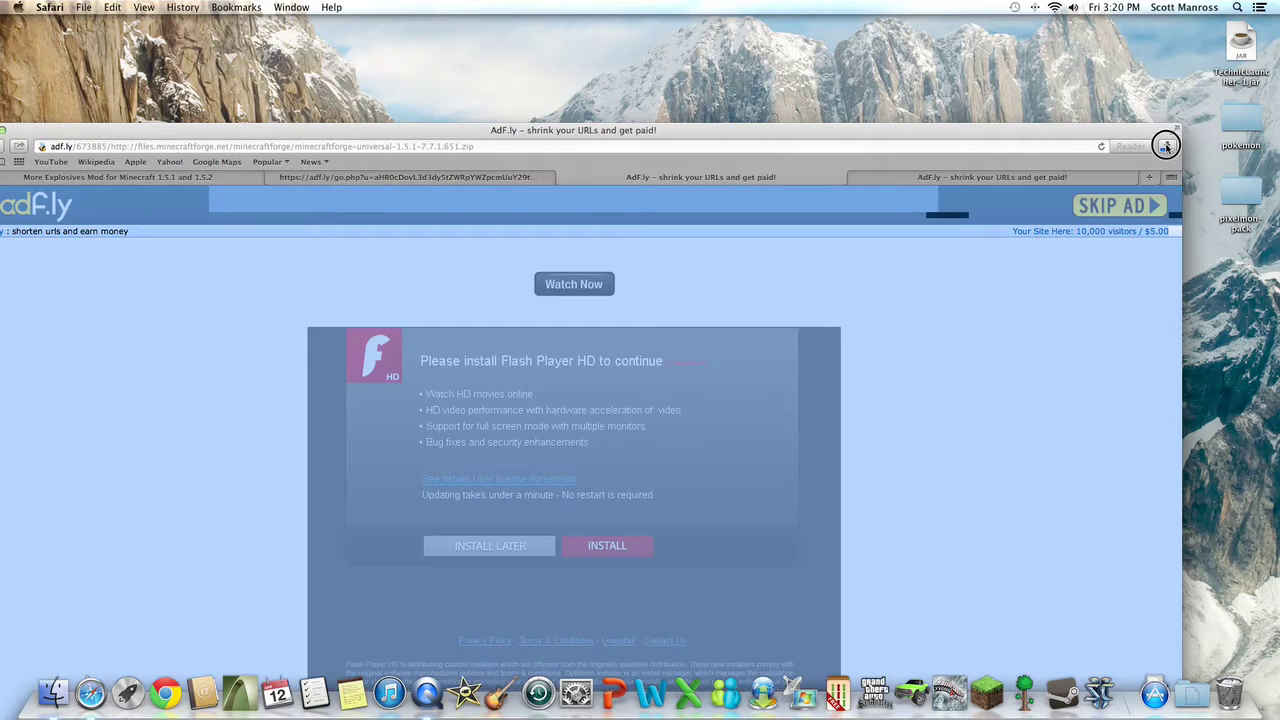
left_click(1167, 146)
Place the downloaded minecraftforge-universal, TooManyItems and MoreExplosives folders on the desktop and close the browser window.
left_click_drag(1137, 138, 1067, 300)
left_click_drag(988, 410, 884, 148)
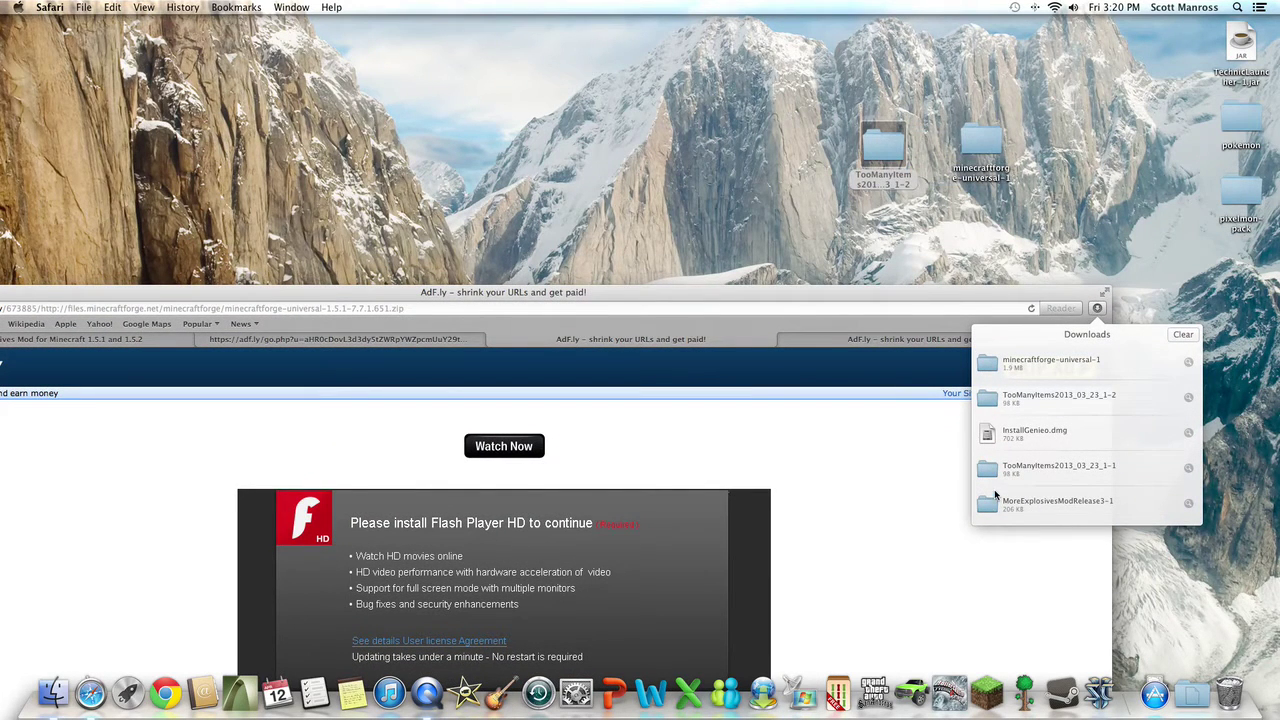
left_click_drag(995, 494, 777, 134)
left_click_drag(660, 300, 771, 229)
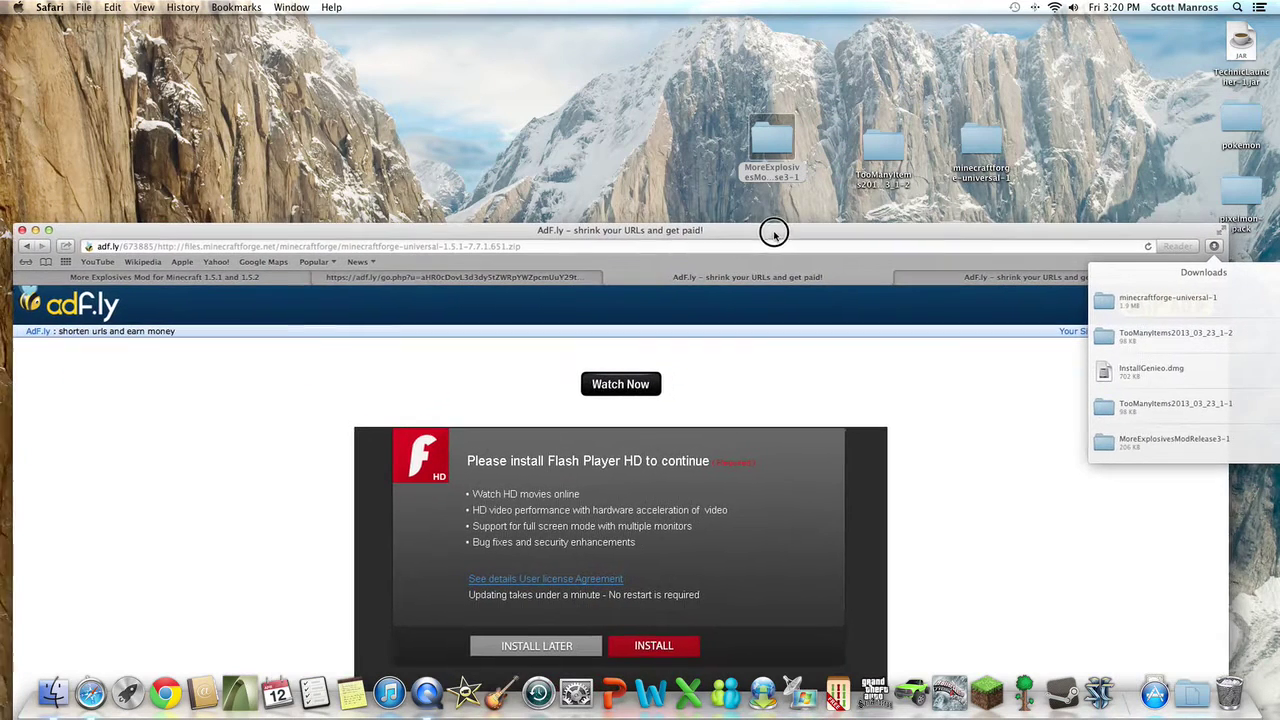
left_click(18, 230)
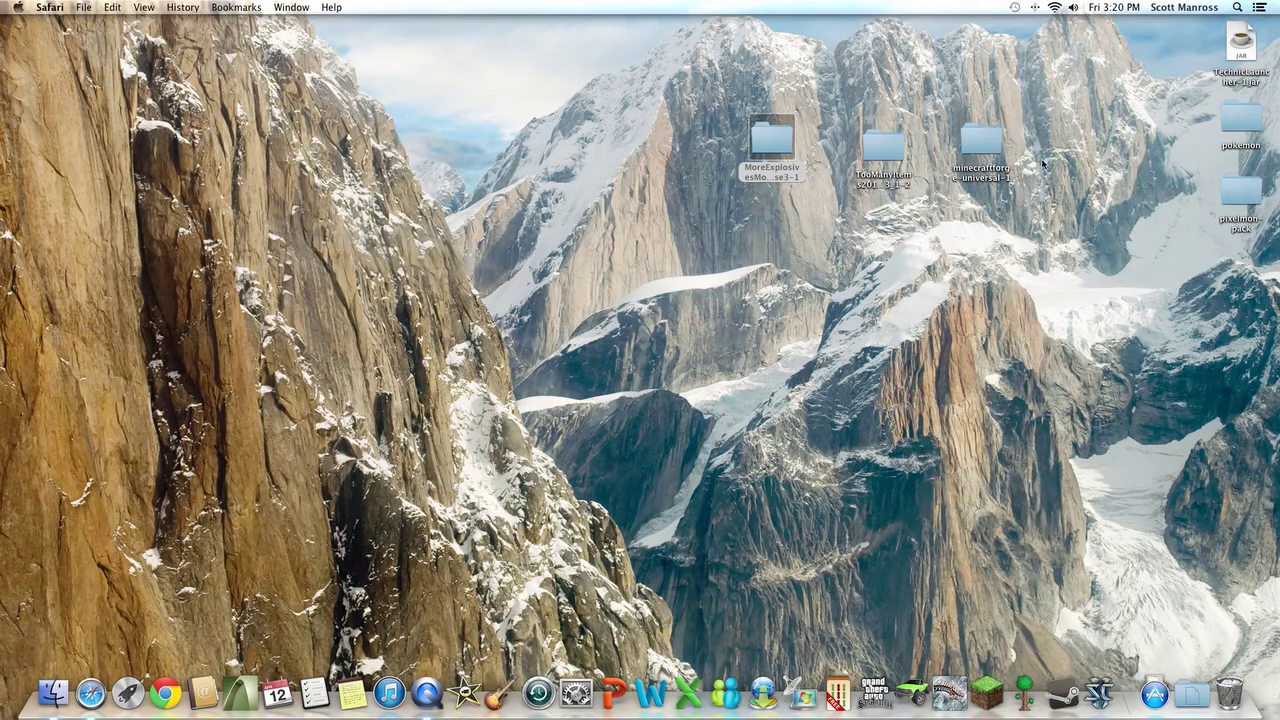
Switch to Finder and open the bin folder of minecraft inside the Library's Application Support folder.
left_click(914, 121)
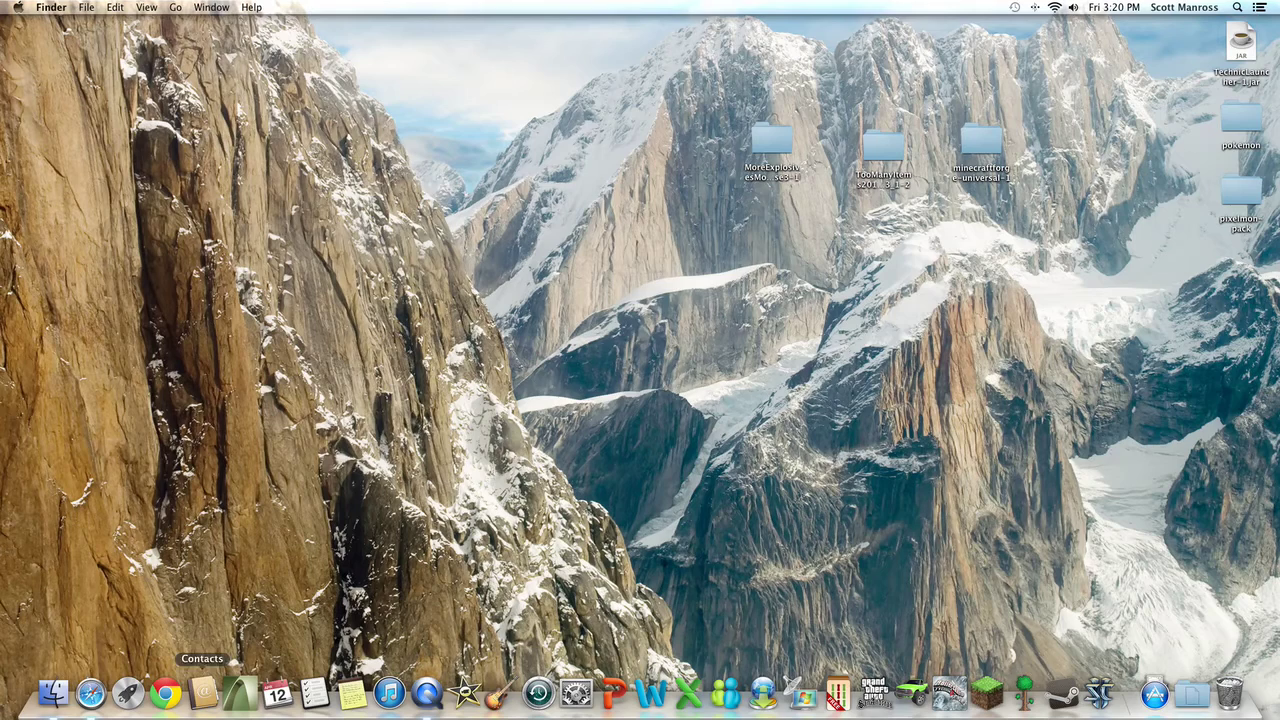
left_click(52, 692)
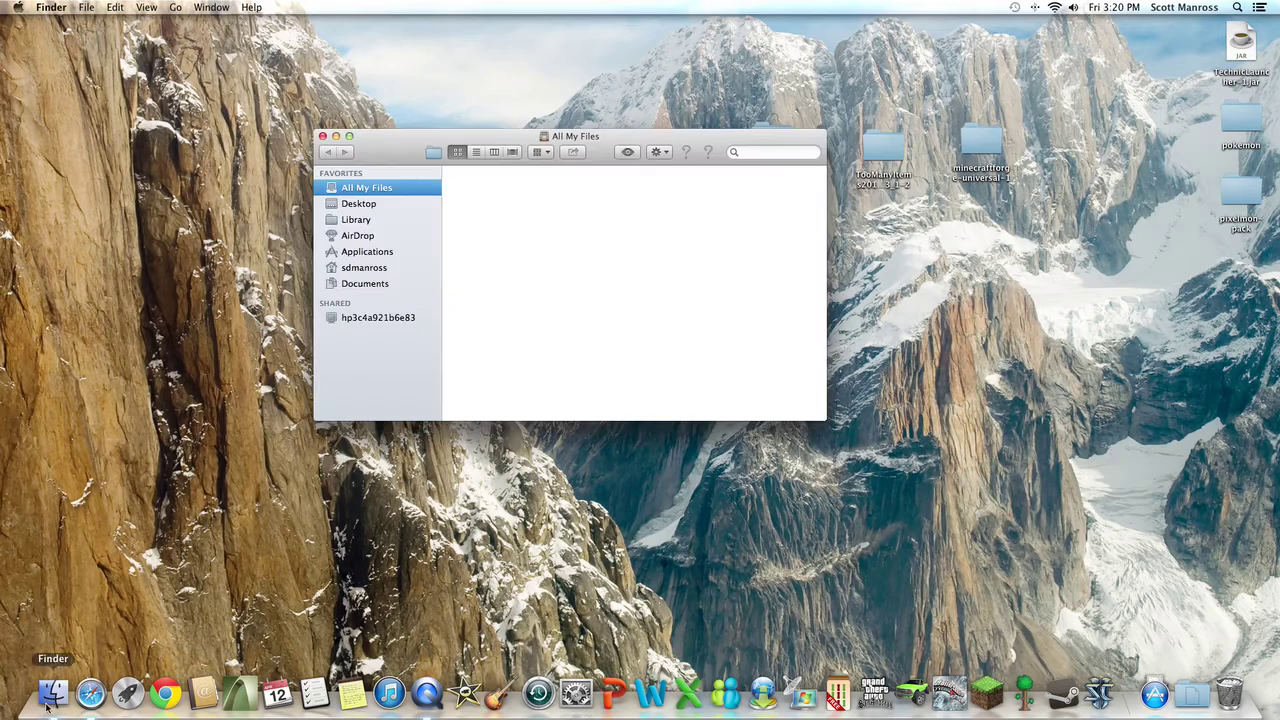
left_click(356, 220)
double_click(666, 188)
scroll(671, 200, "down", 5)
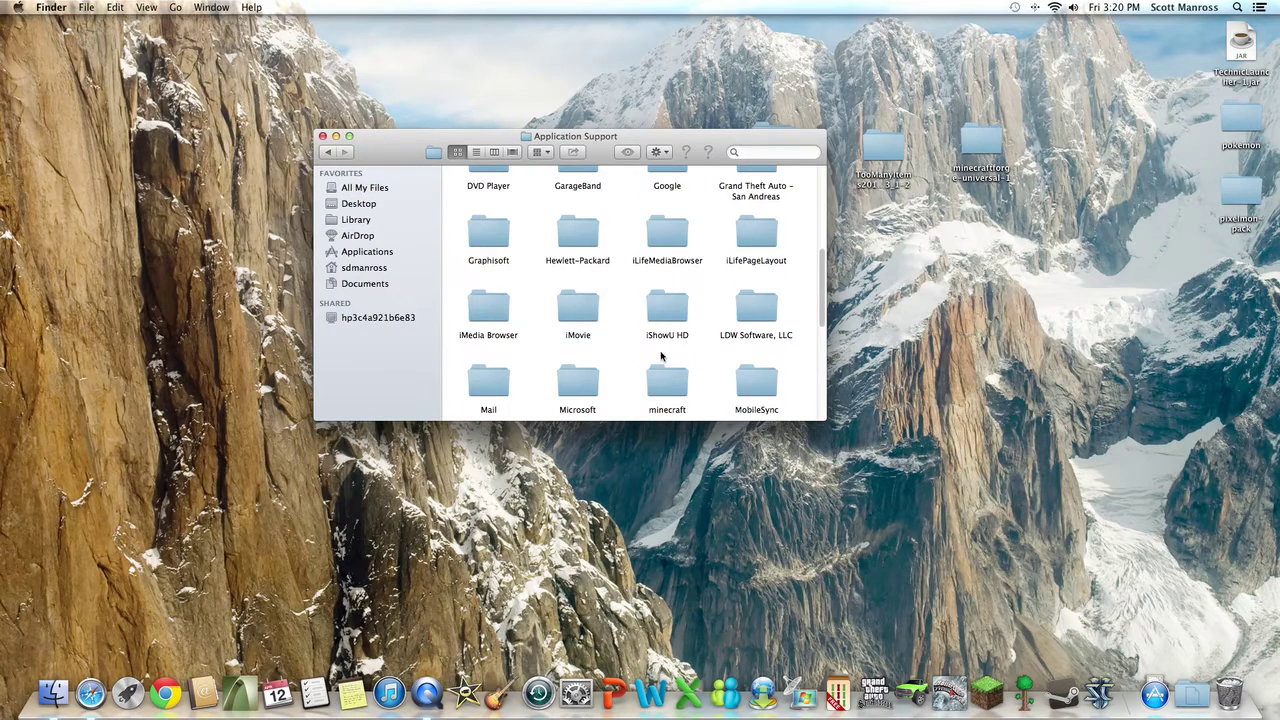
double_click(670, 383)
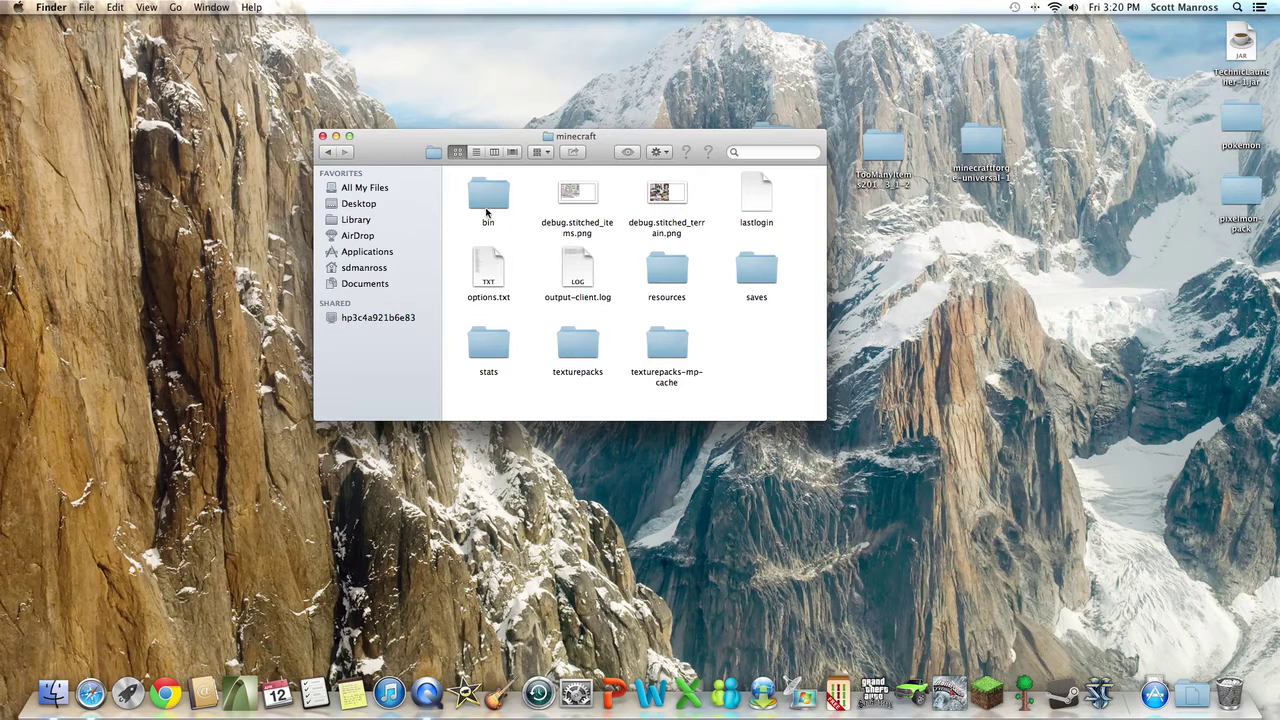
double_click(489, 198)
Rename minecraft.jar to minecraft.jar.zip through its file info, accepting the .zip extension.
left_click(485, 265)
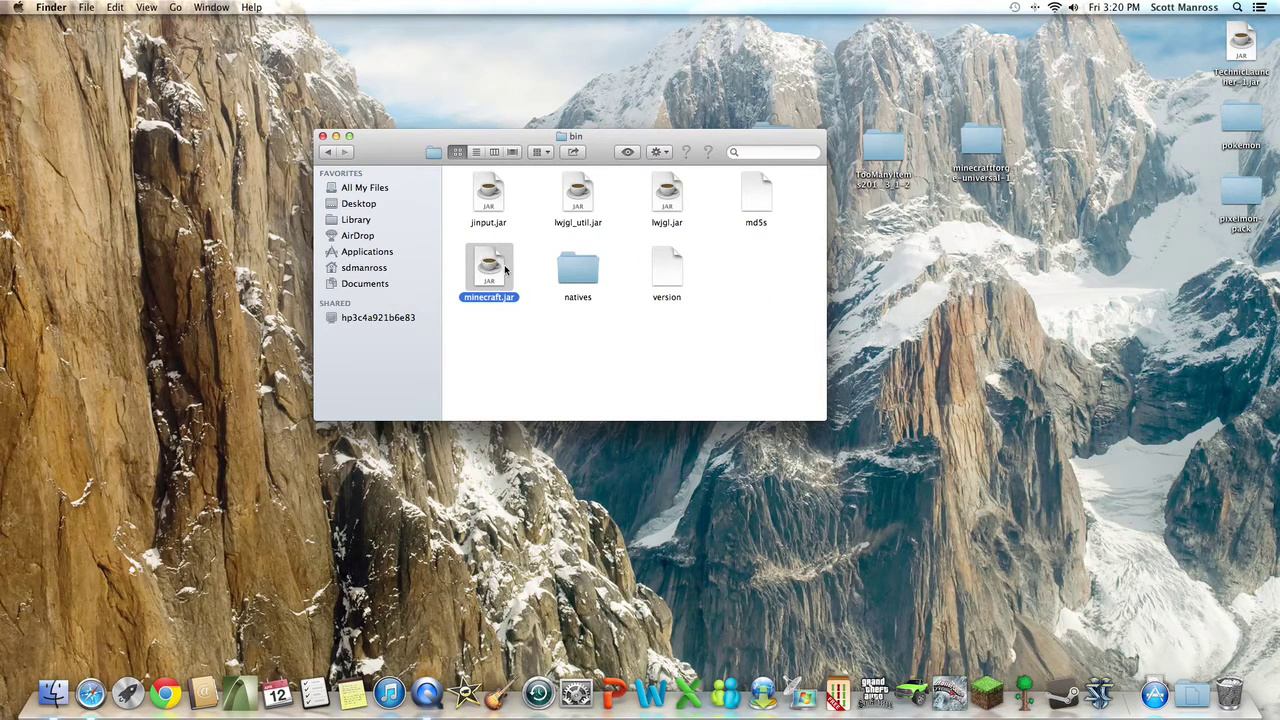
right_click(500, 282)
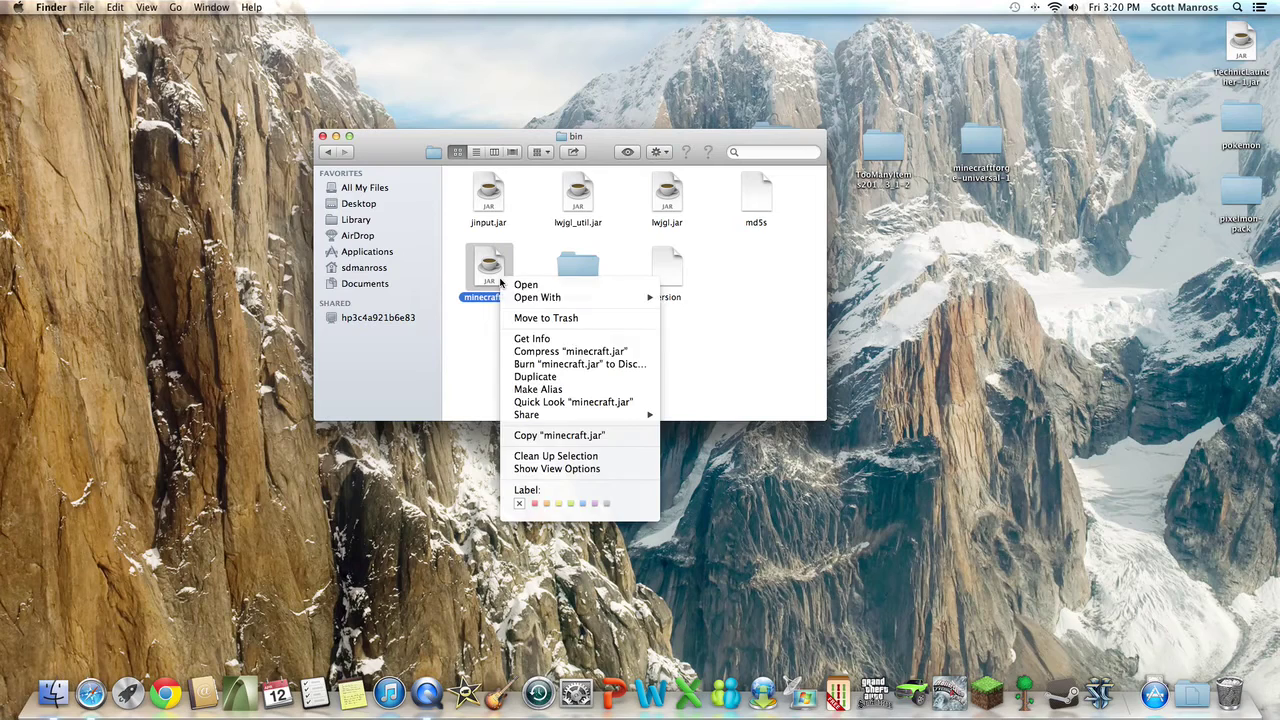
left_click(540, 339)
left_click(123, 287)
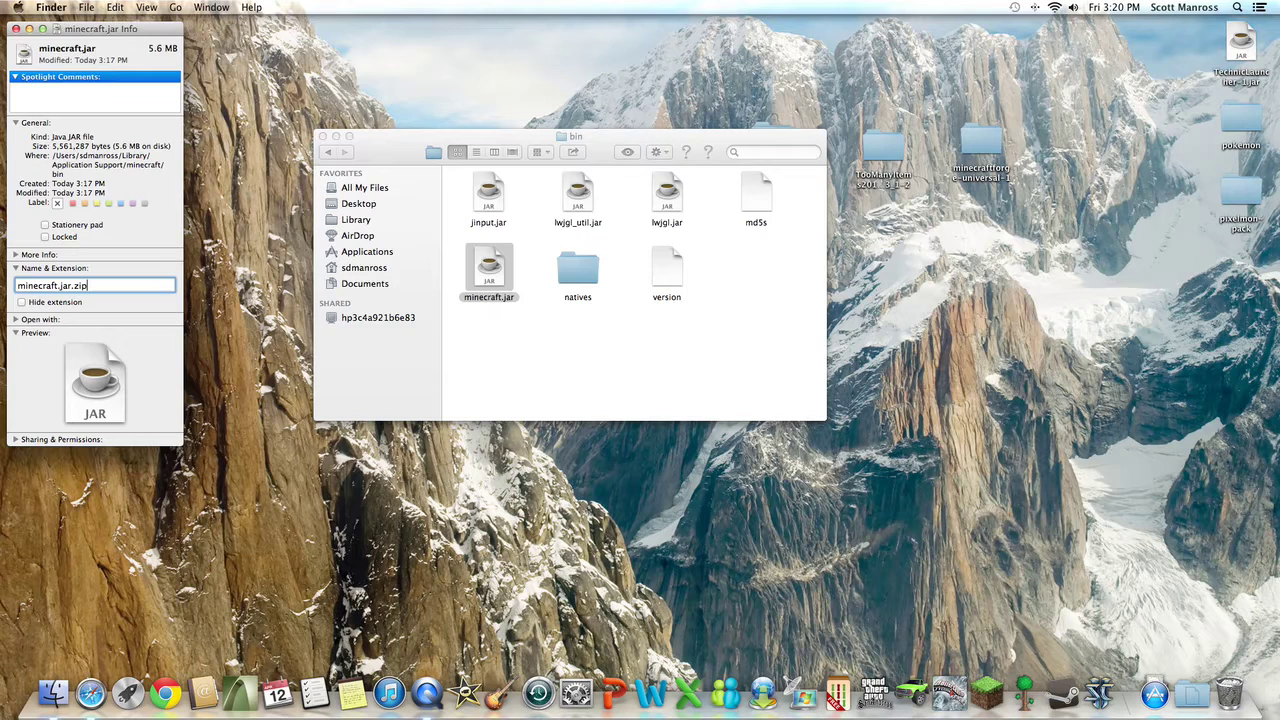
key("Return")
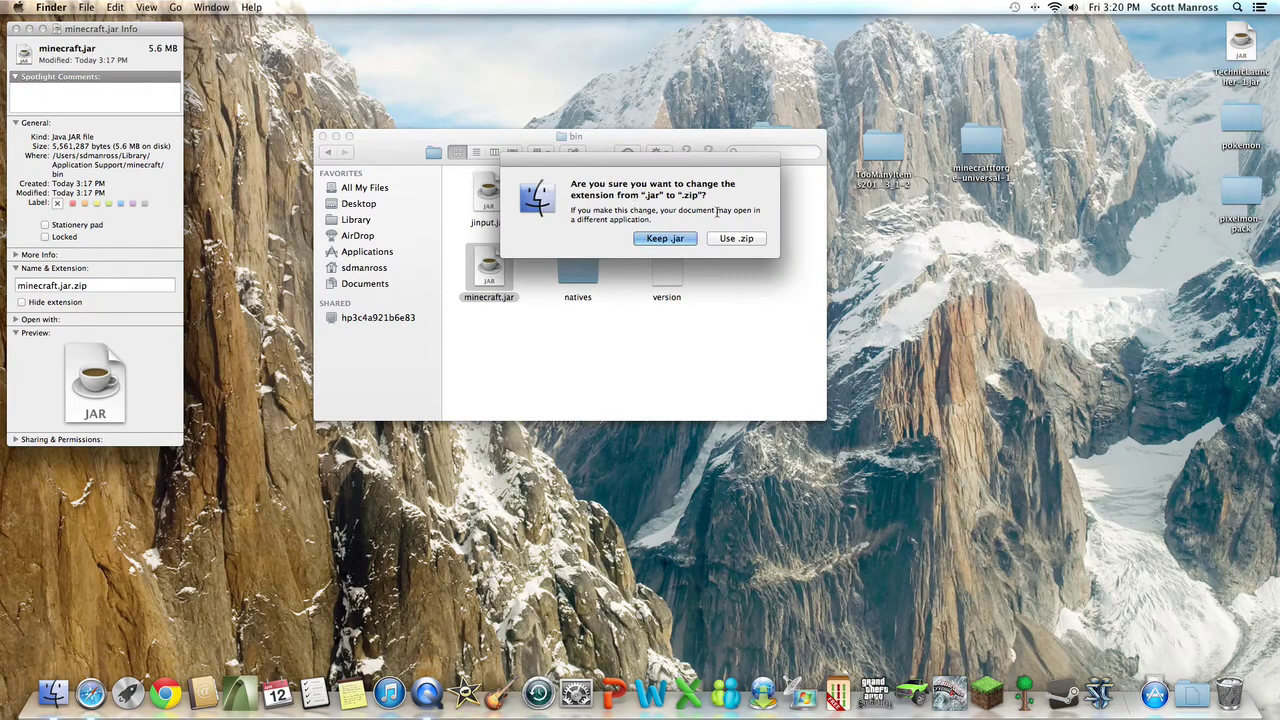
left_click(735, 239)
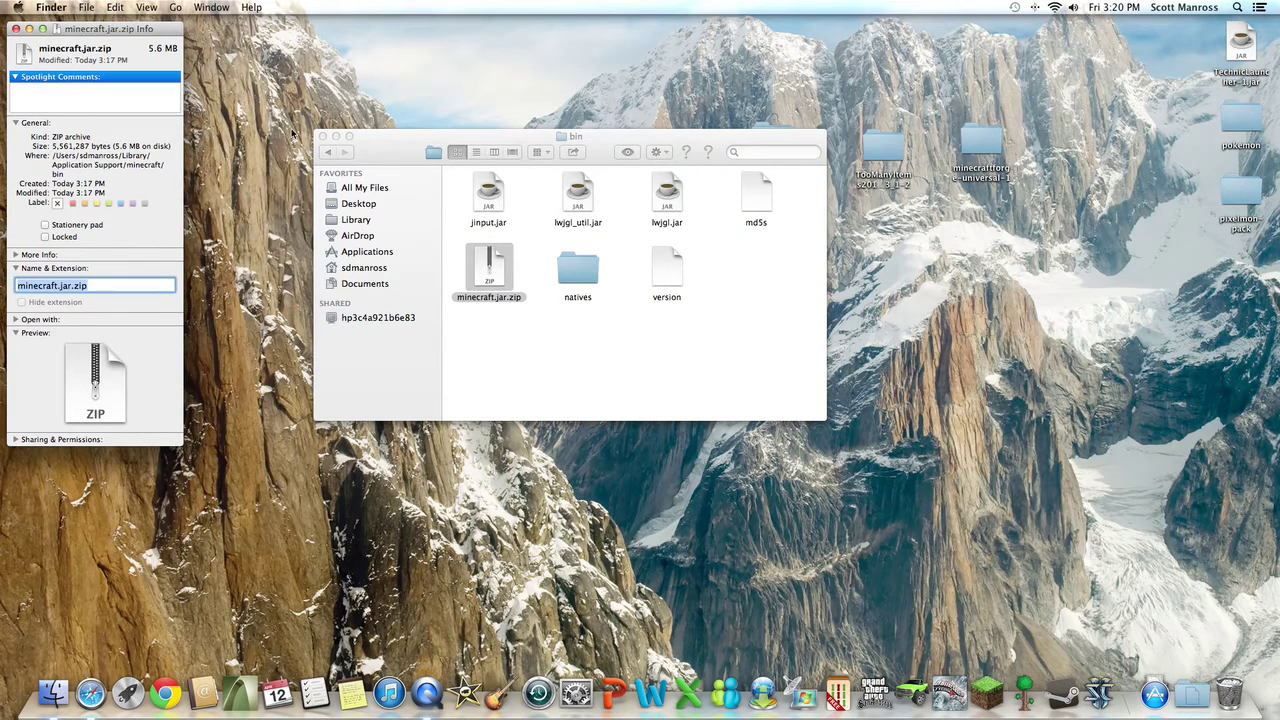
left_click(16, 29)
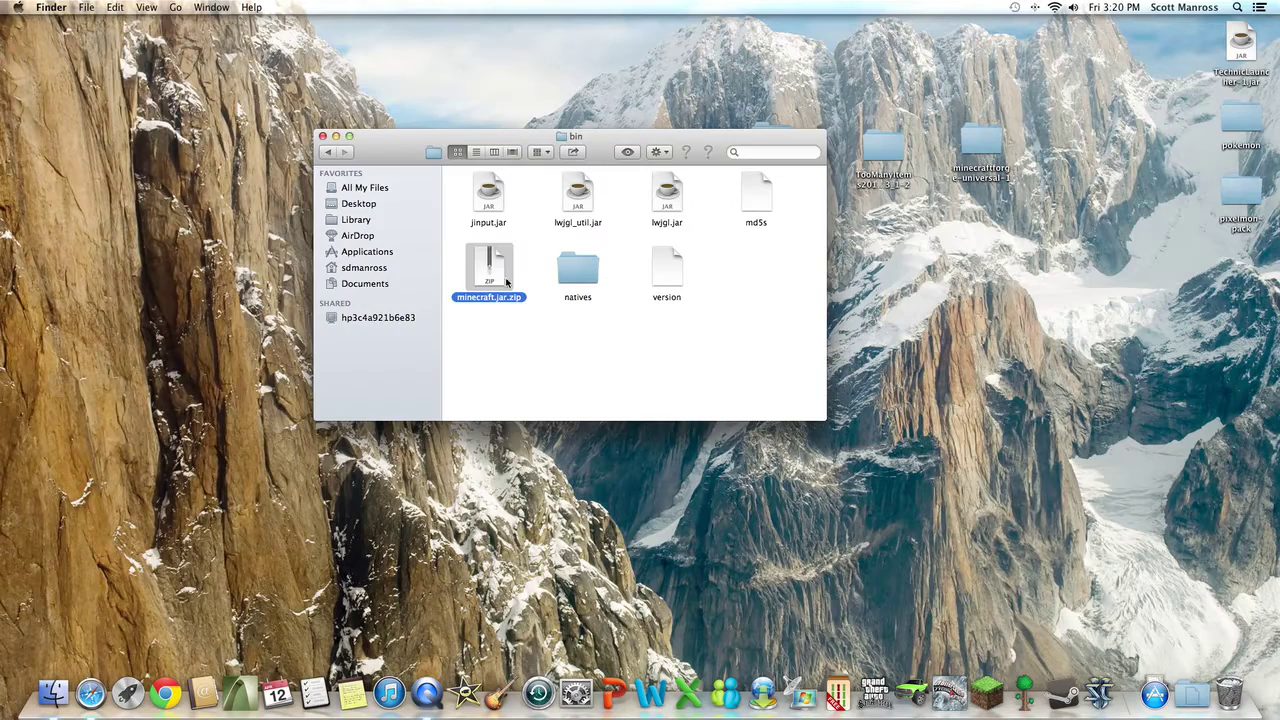
Extract minecraft.jar.zip into a folder and move the zip archive to the Trash.
double_click(489, 268)
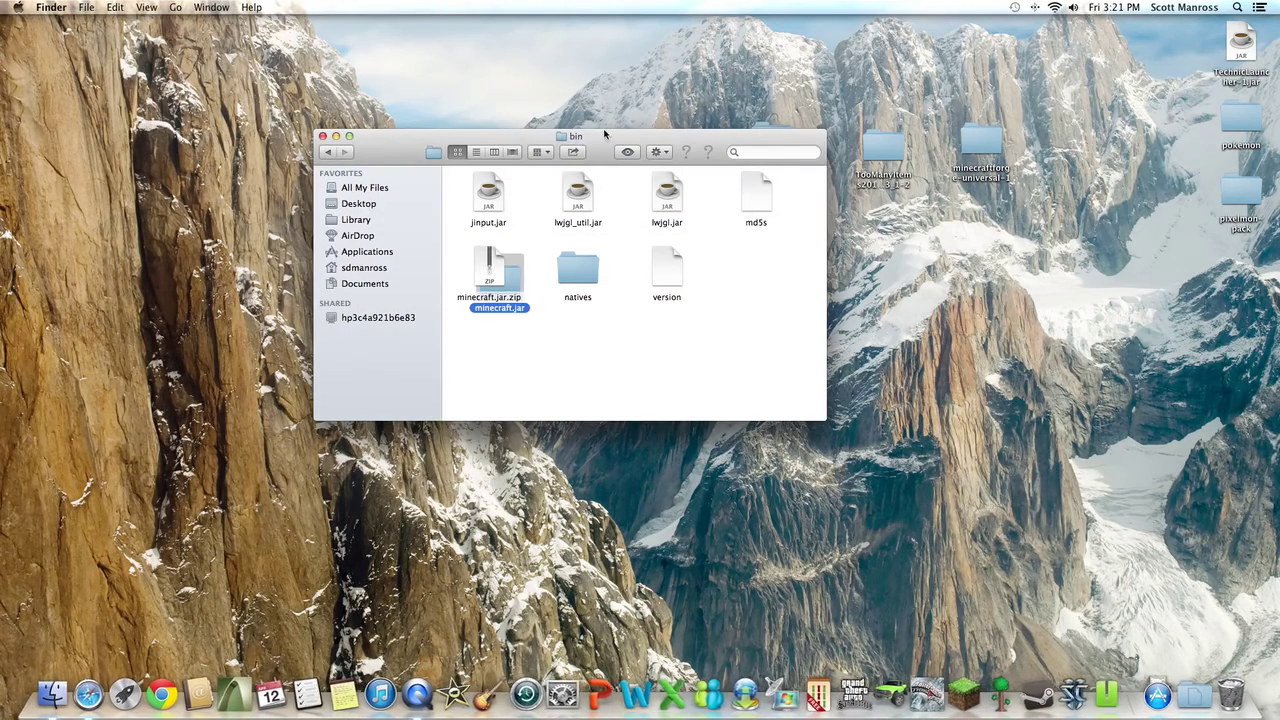
left_click_drag(483, 261, 1228, 690)
left_click_drag(487, 256, 503, 263)
Open the extracted minecraft.jar folder and arrange its contents by Kind.
double_click(503, 263)
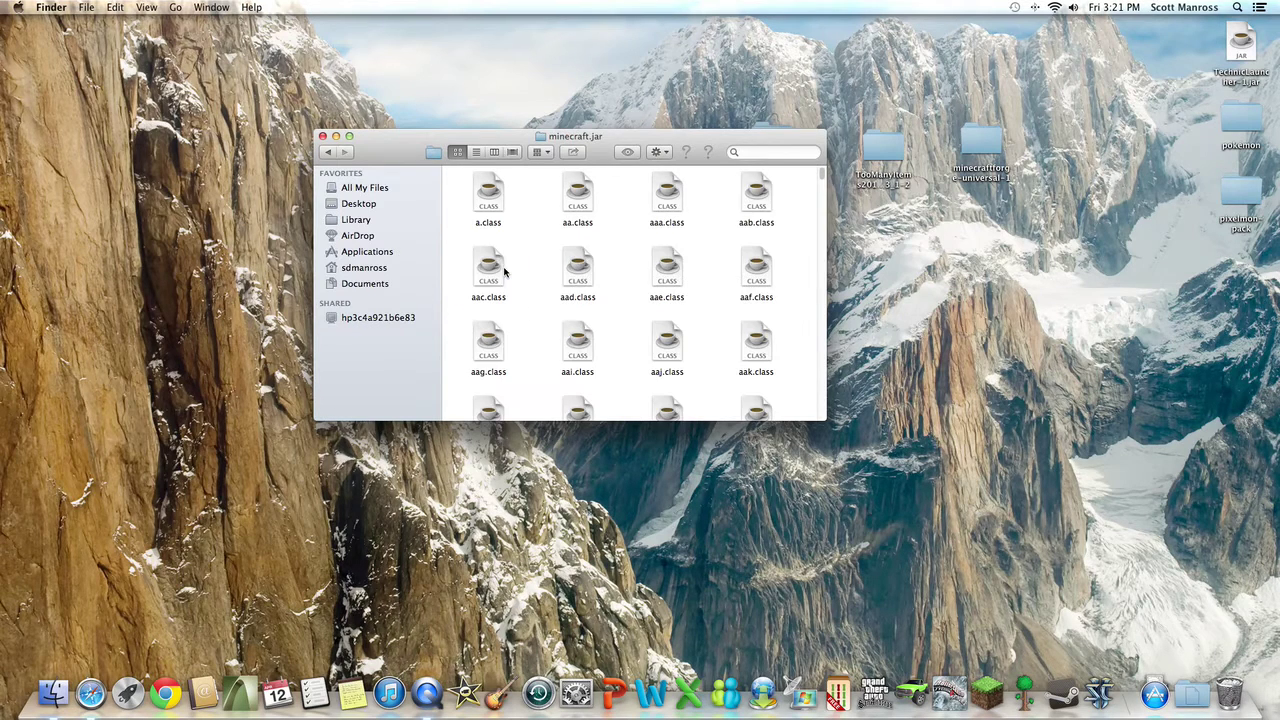
right_click(551, 216)
mouse_move(578, 318)
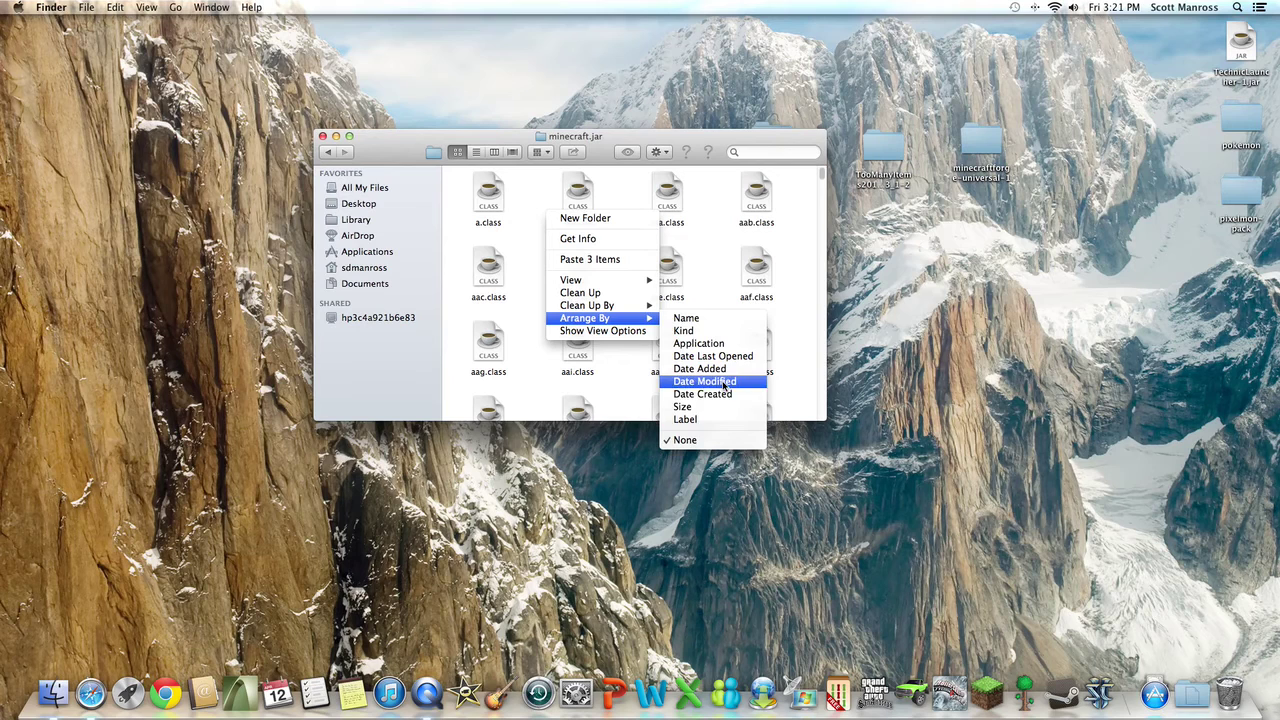
left_click(684, 331)
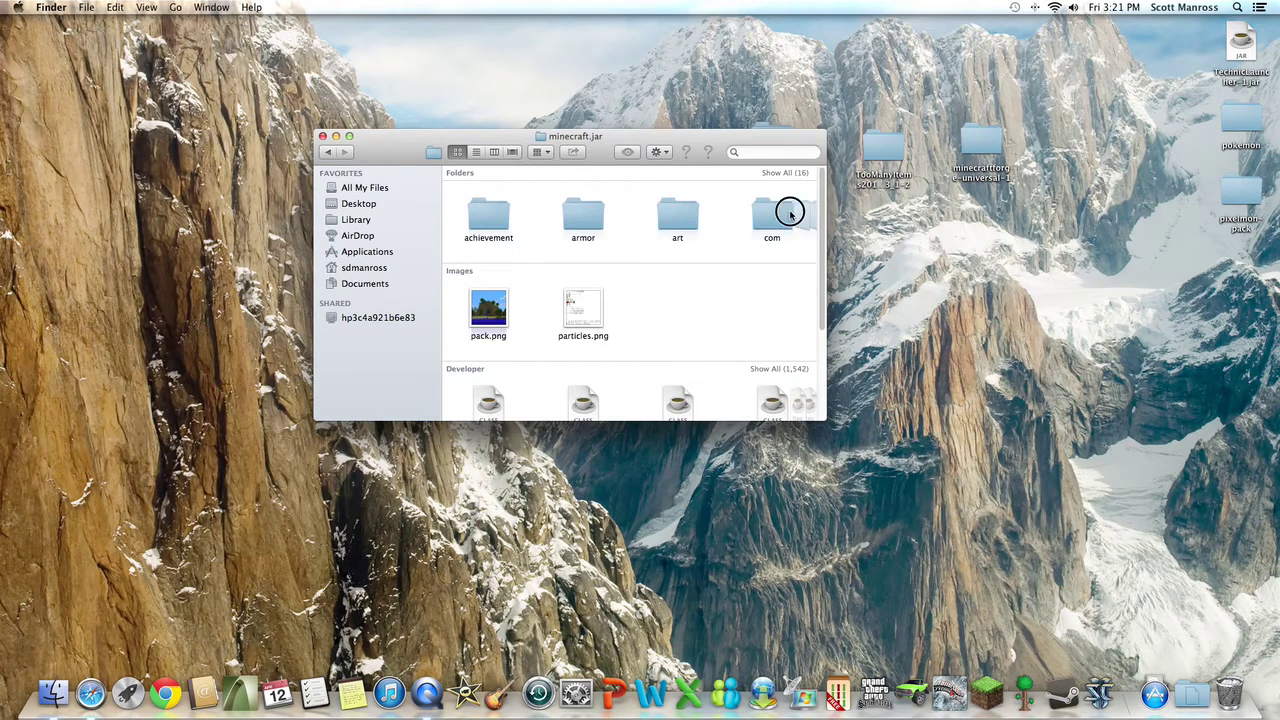
Find the META-INF folder inside minecraft.jar and move it to the Trash.
scroll(788, 210, "right", 5)
scroll(790, 215, "right", 3)
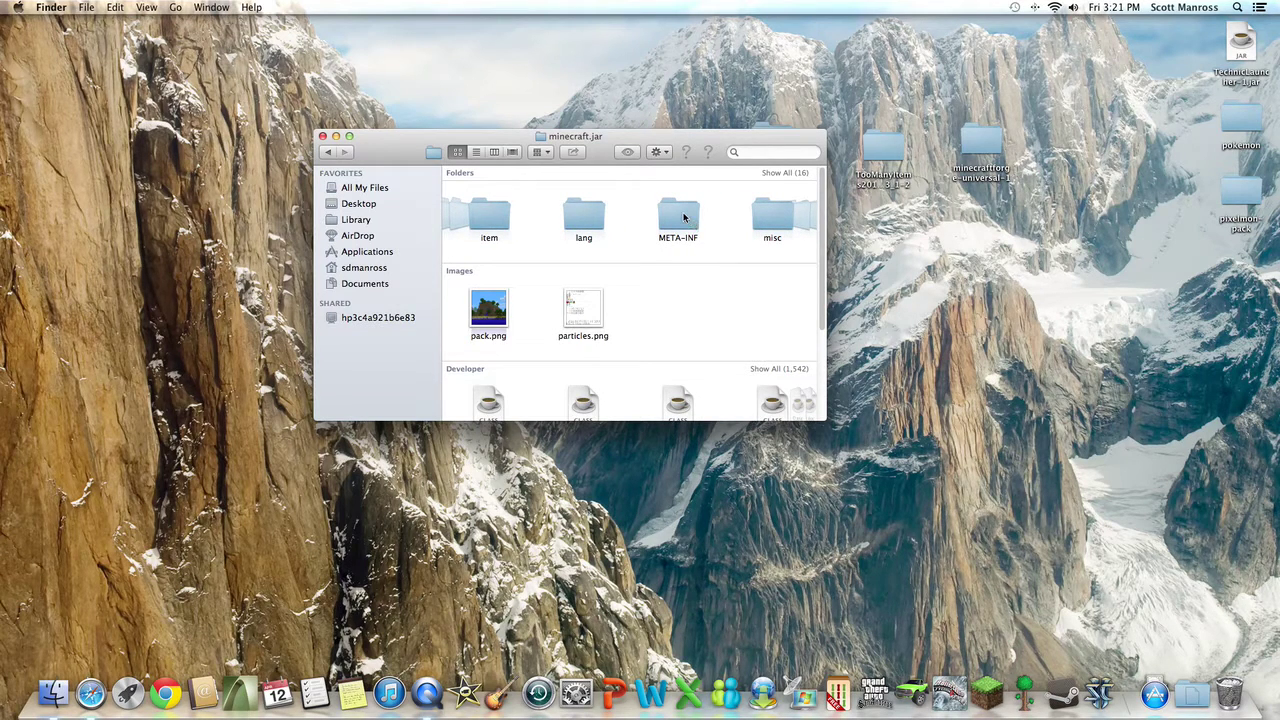
left_click_drag(684, 218, 1228, 693)
left_click(632, 102)
Open the minecraftforge-universal-1 folder and copy all of its items.
left_click_drag(606, 139, 626, 310)
left_click_drag(973, 155, 900, 231)
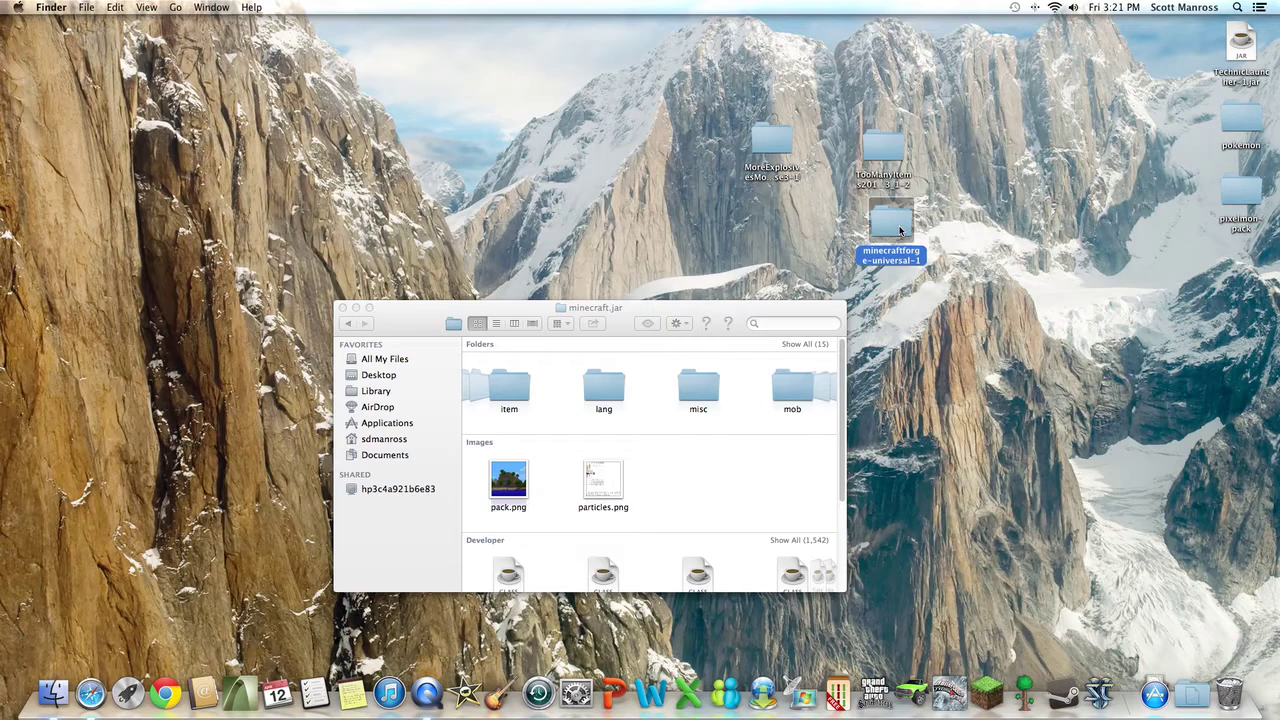
double_click(896, 232)
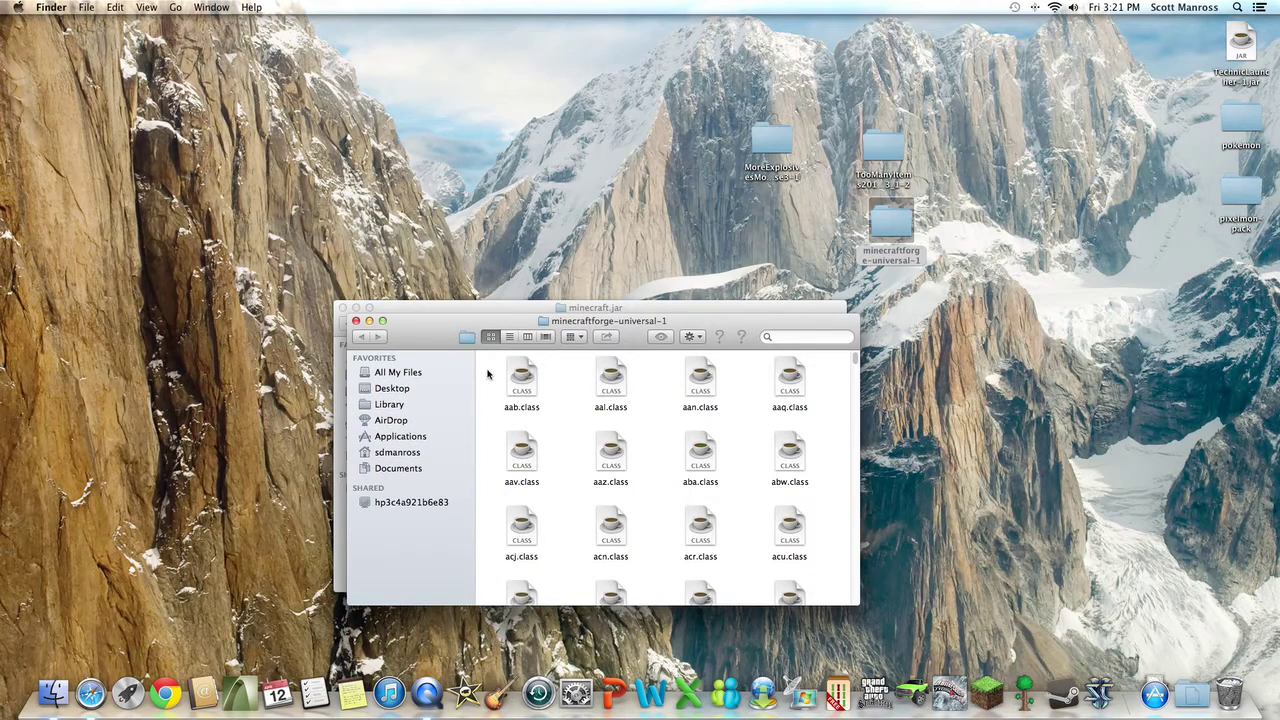
key("super+a")
scroll(803, 589, "down", 20)
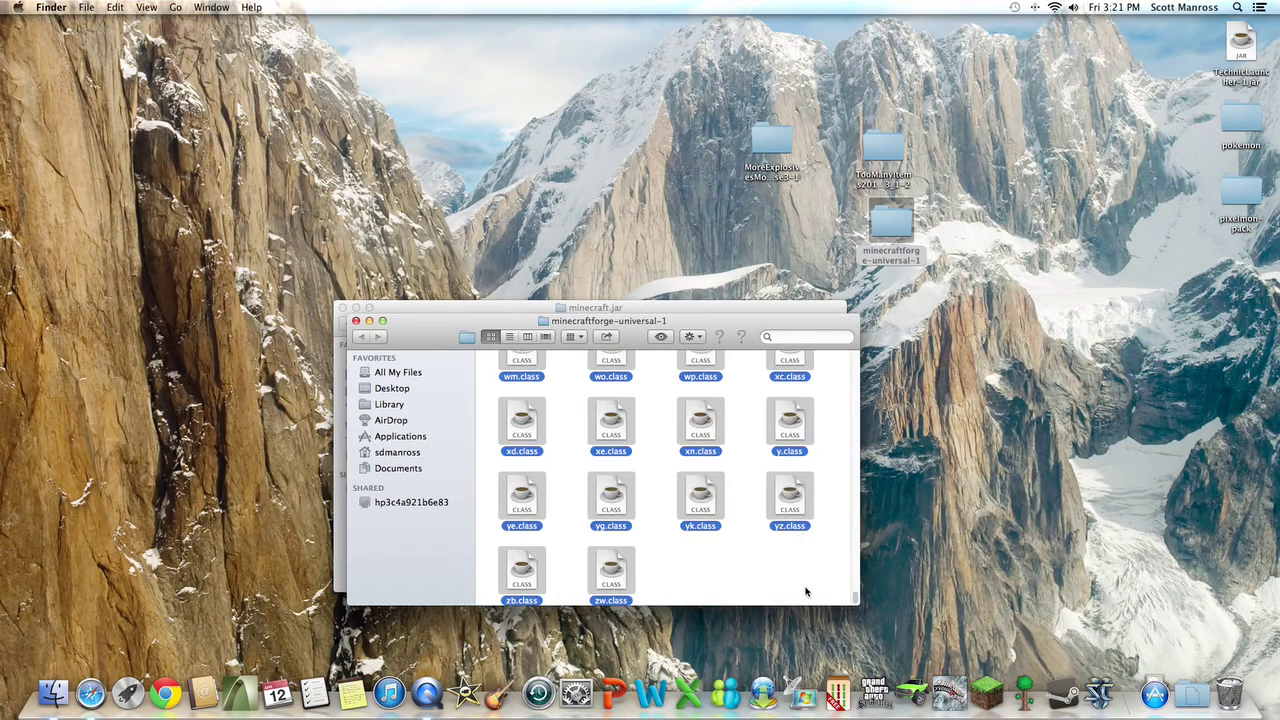
right_click(792, 480)
left_click(815, 580)
Paste the Forge files into the minecraft.jar folder, replacing all existing items with the same names.
left_click(729, 306)
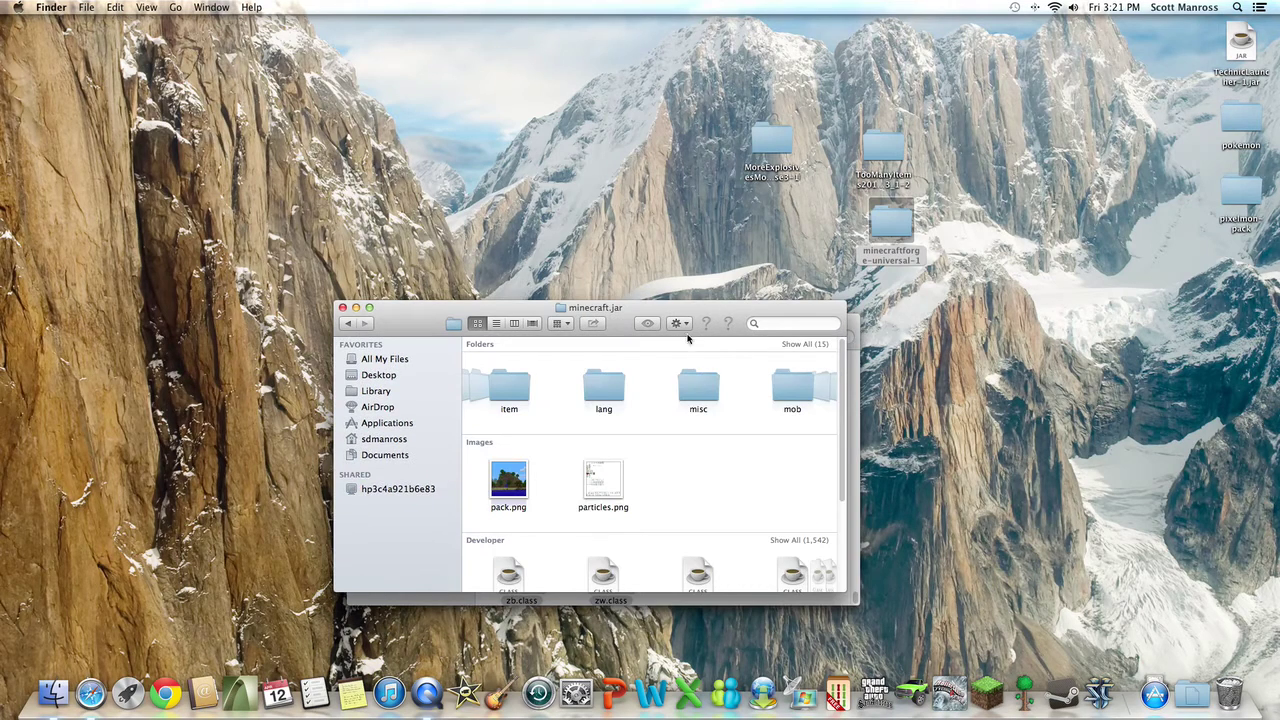
left_click_drag(656, 308, 657, 188)
right_click(658, 366)
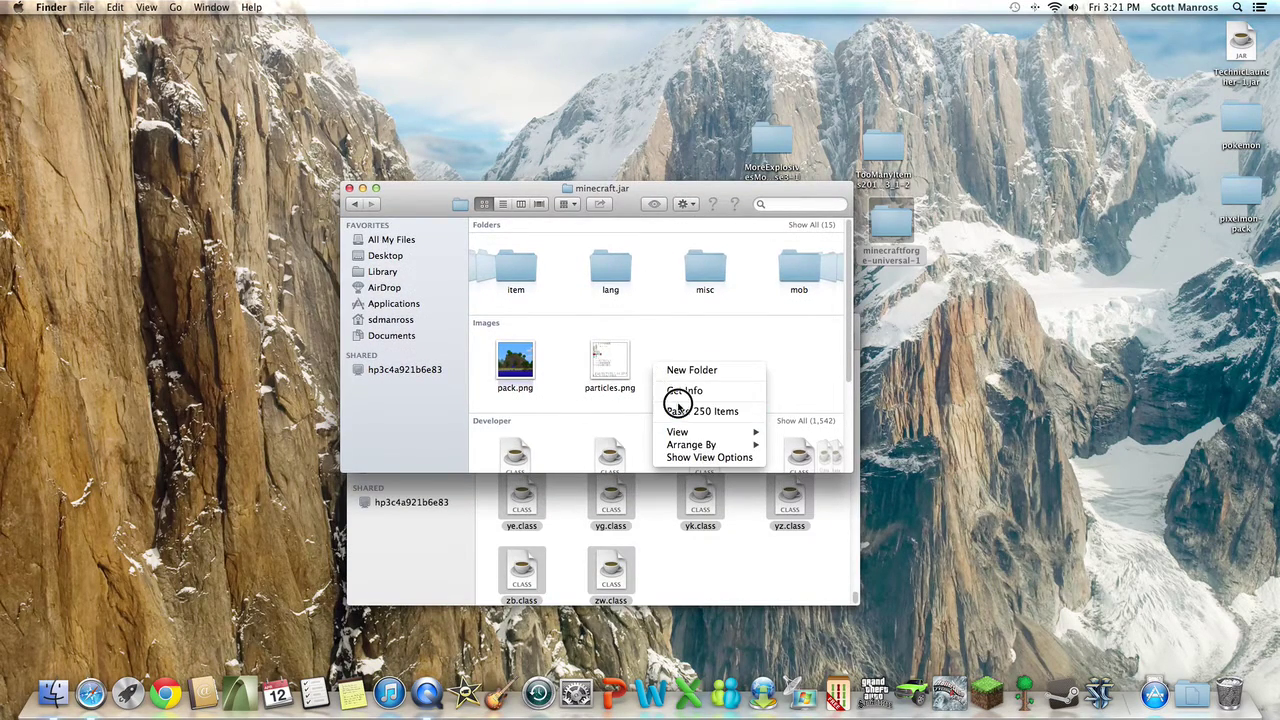
left_click(702, 411)
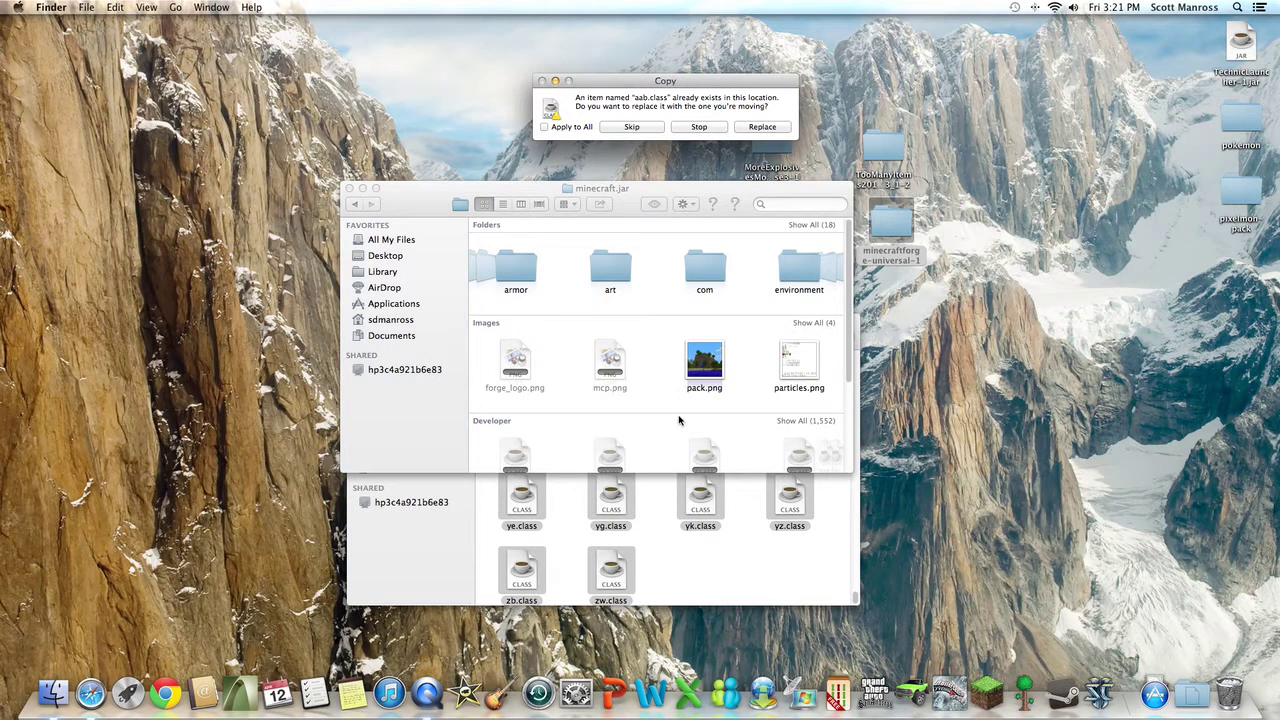
left_click(567, 128)
left_click(759, 127)
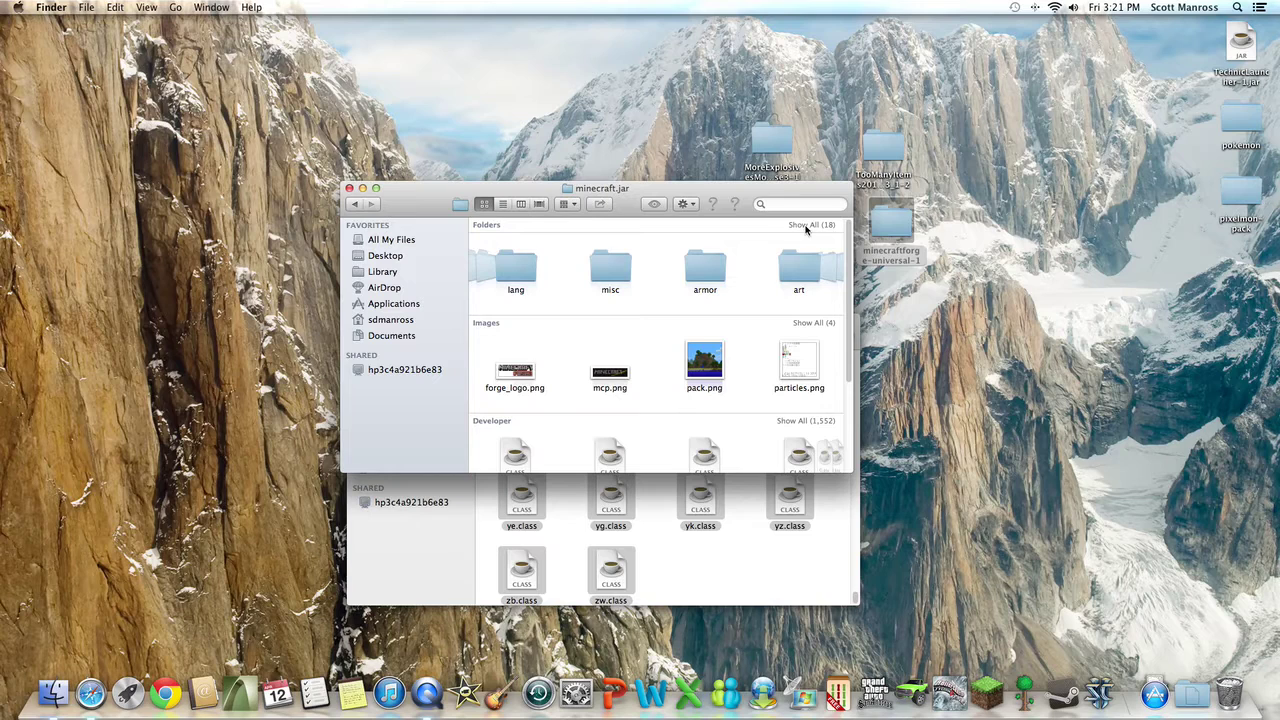
Launch Minecraft, log in with the saved account and let FML set up the game environment.
left_click(987, 690)
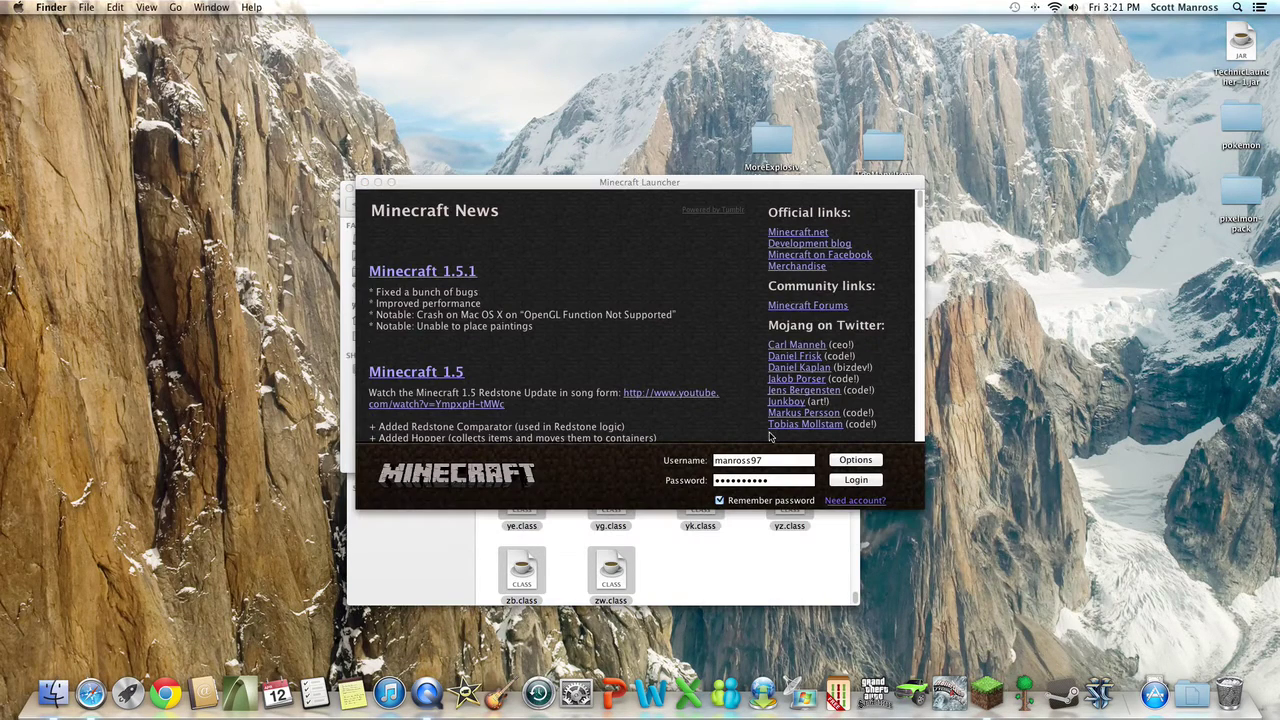
left_click(833, 477)
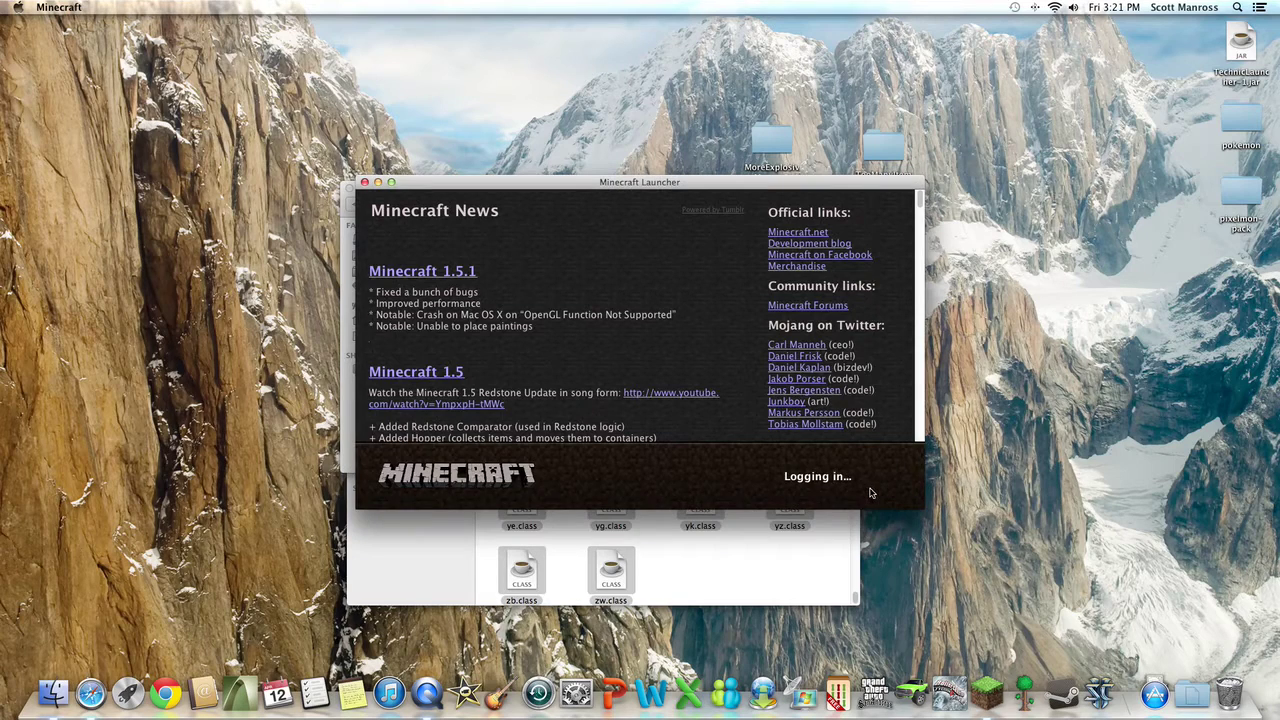
left_click_drag(810, 341, 580, 268)
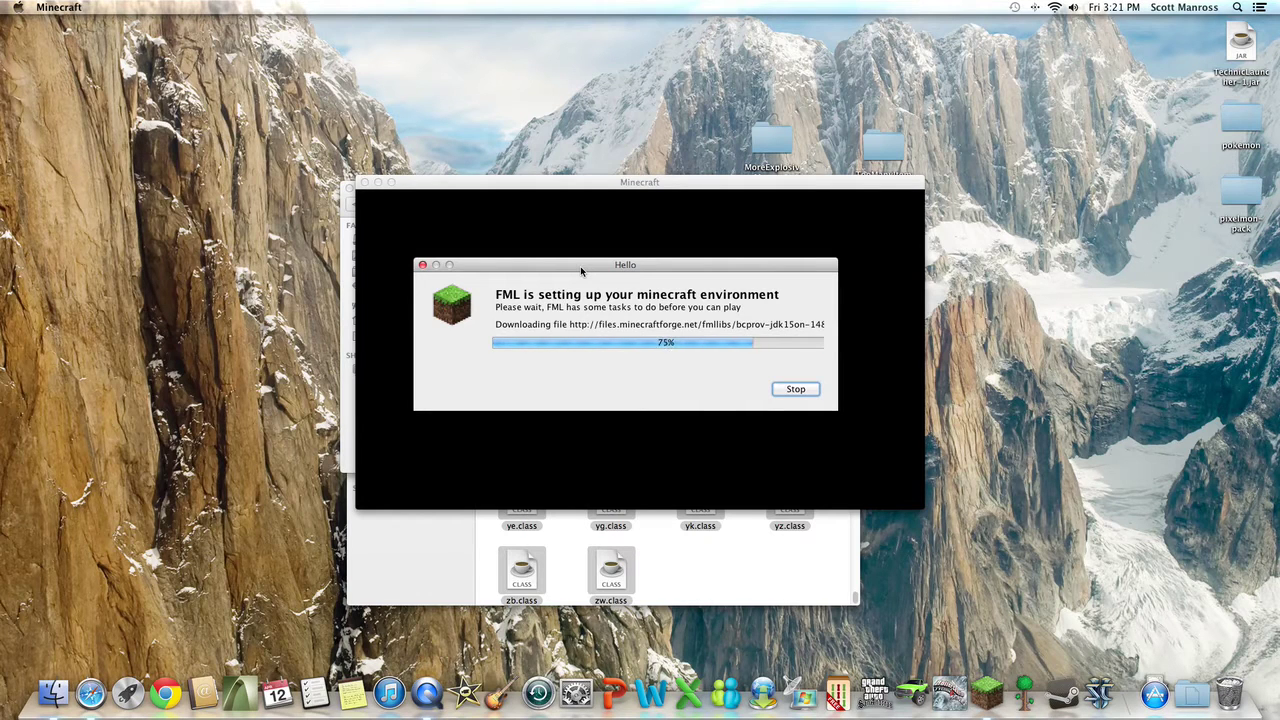
left_click_drag(580, 266, 919, 467)
left_click(1040, 140)
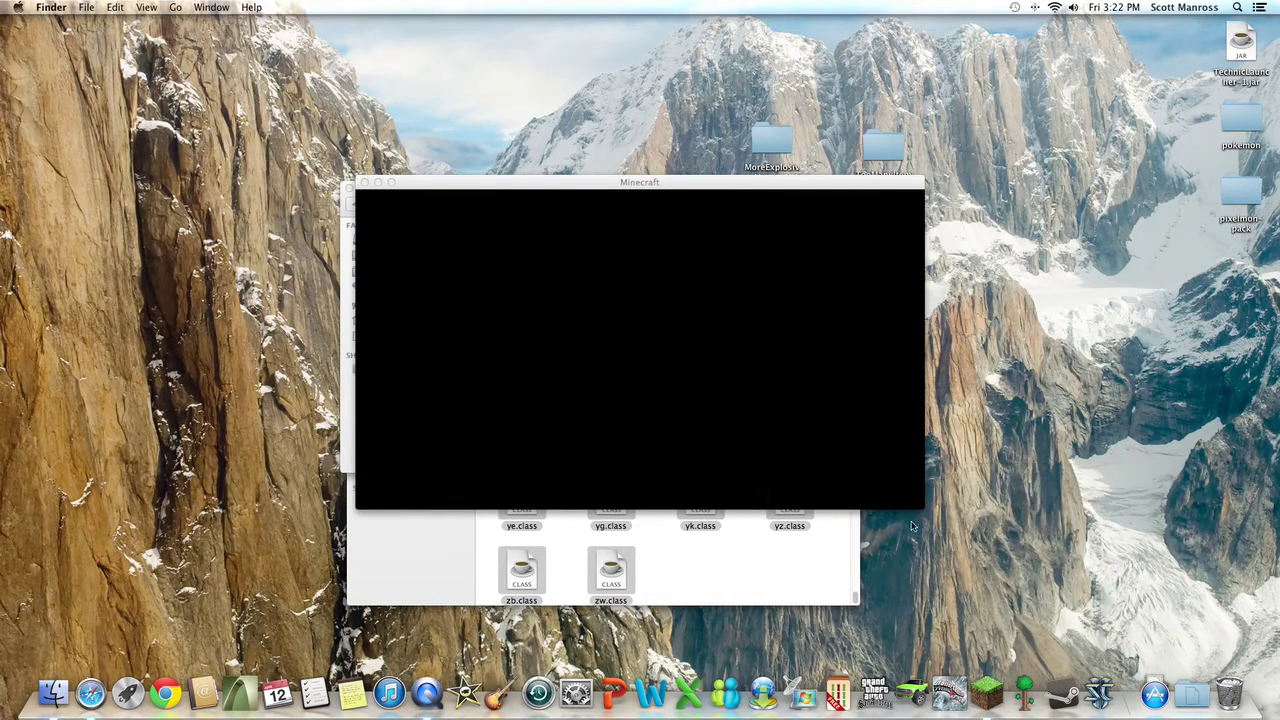
mouse_move(617, 180)
left_mouse_down()
mouse_move(580, 220)
mouse_move(603, 217)
mouse_move(599, 187)
left_mouse_up()
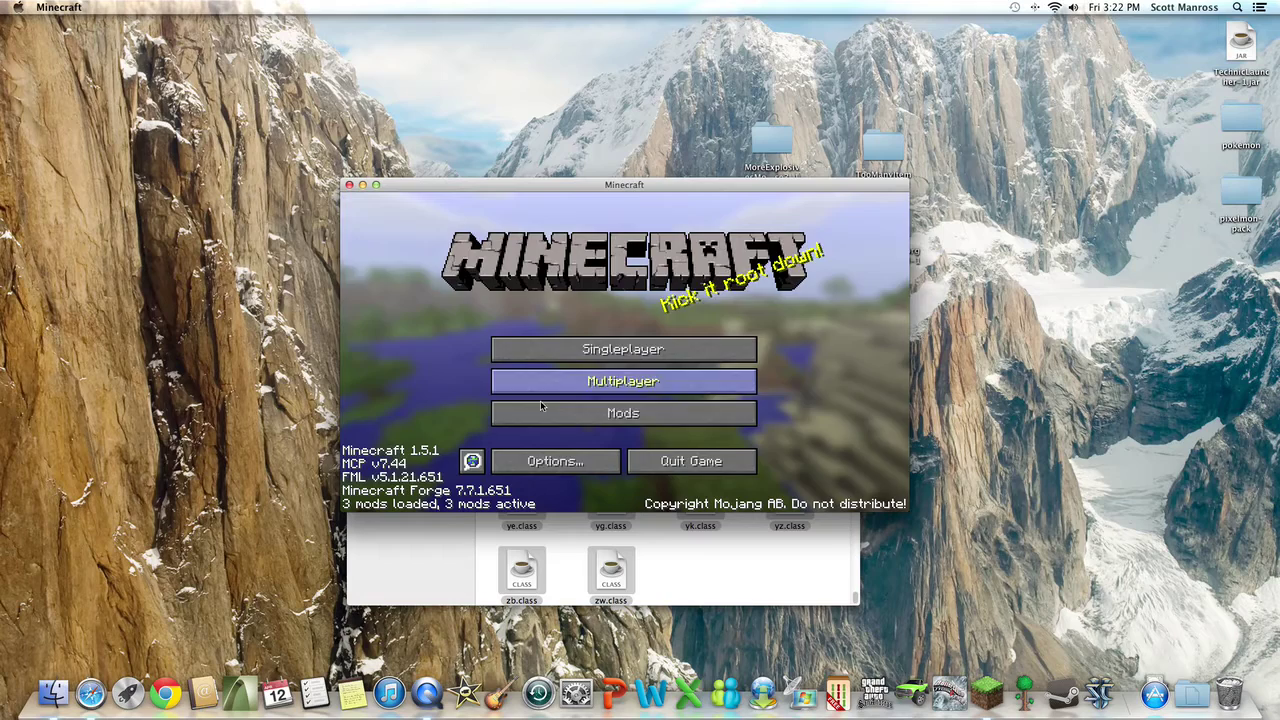
Check the Forge Mod Loader and Minecraft Forge entries in Minecraft's mod list and close the game.
left_click(546, 412)
left_click(438, 340)
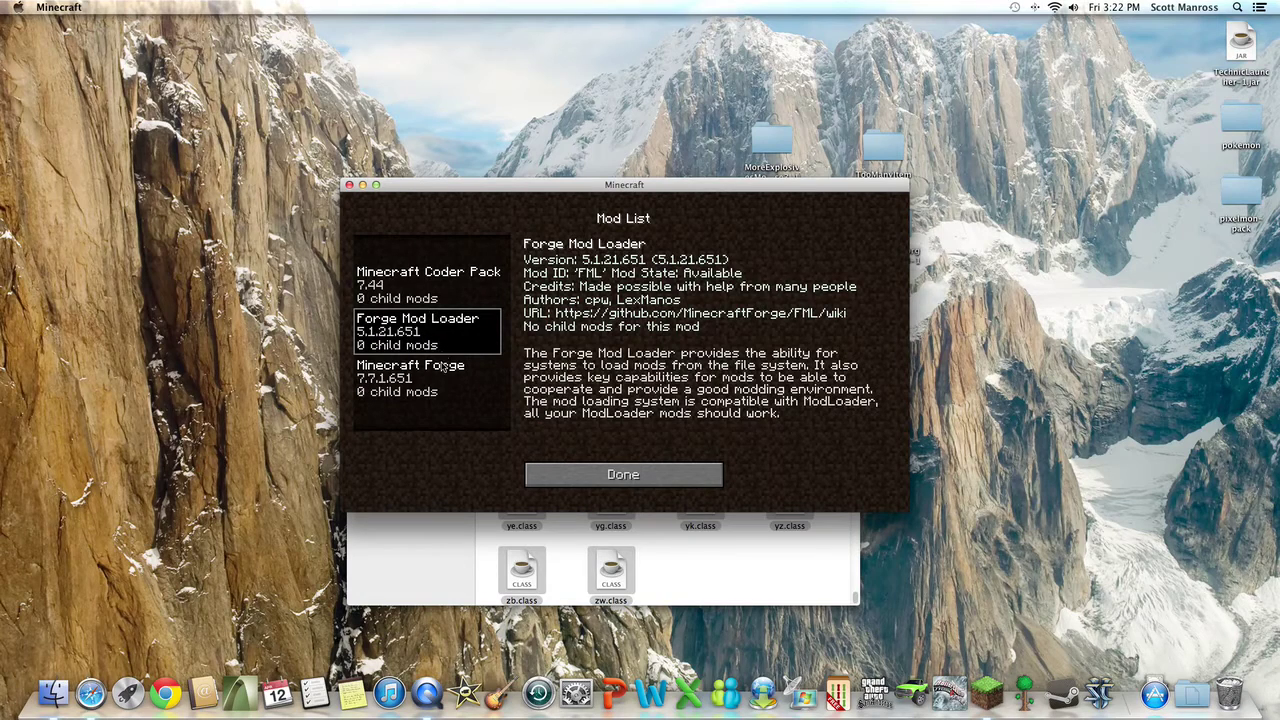
left_click(485, 289)
left_click(437, 391)
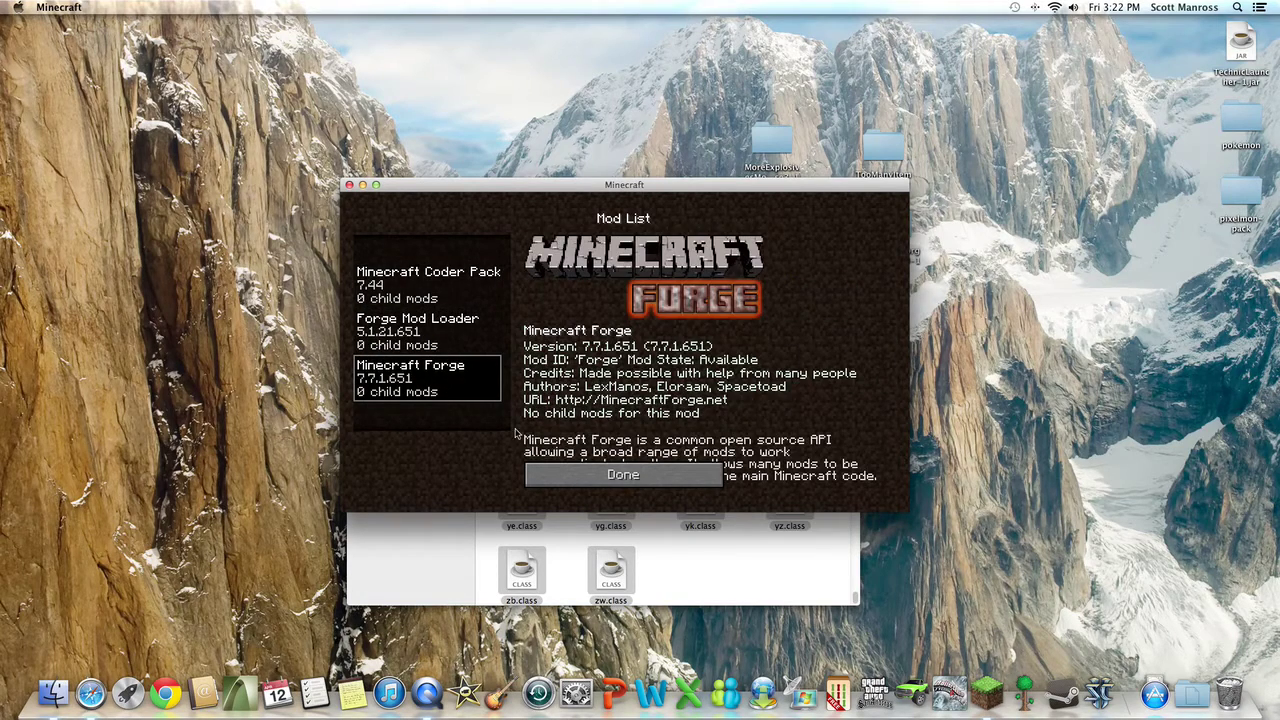
left_click(590, 474)
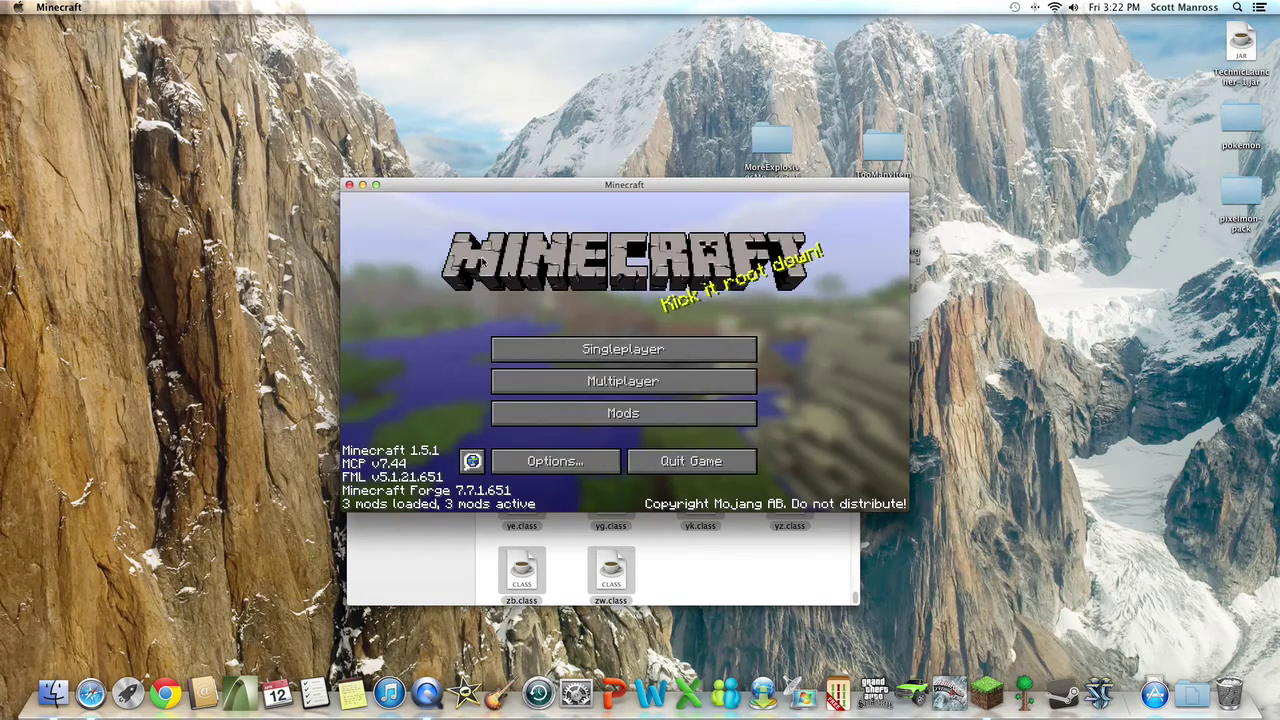
left_click(349, 185)
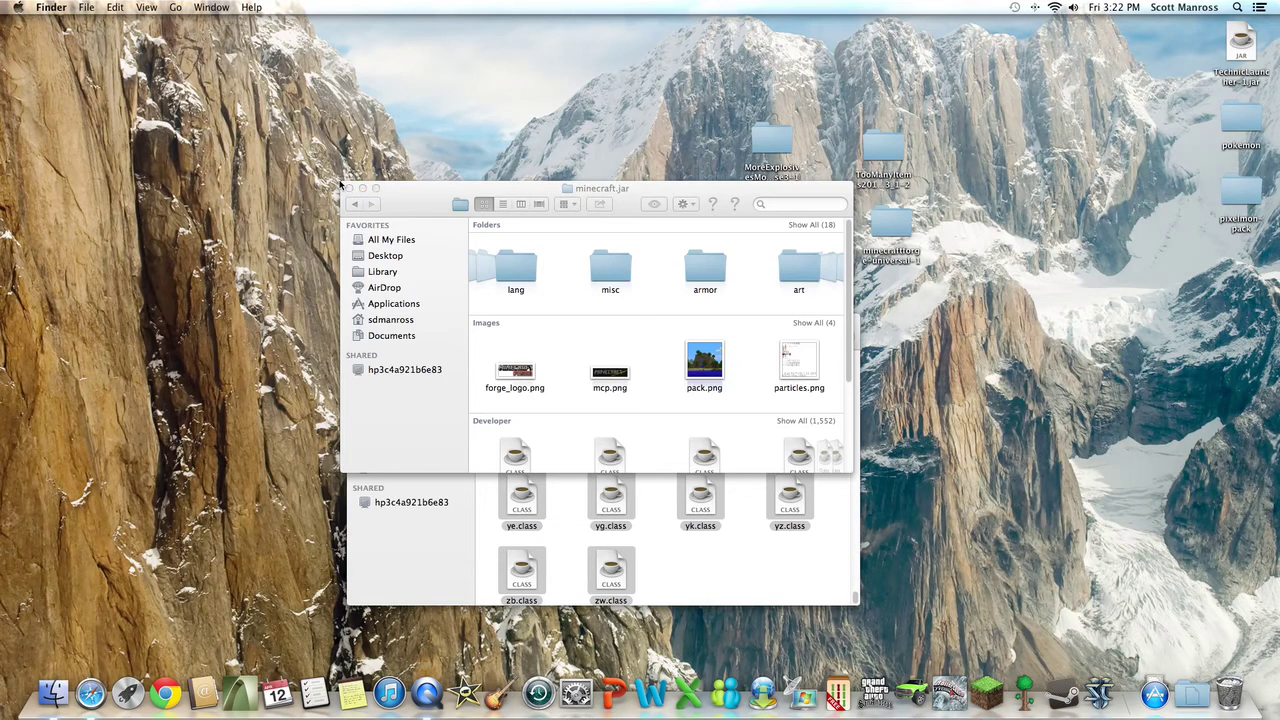
Close the minecraftforge-universal-1 window and move that folder from the desktop to the Trash.
left_click_drag(373, 197, 427, 121)
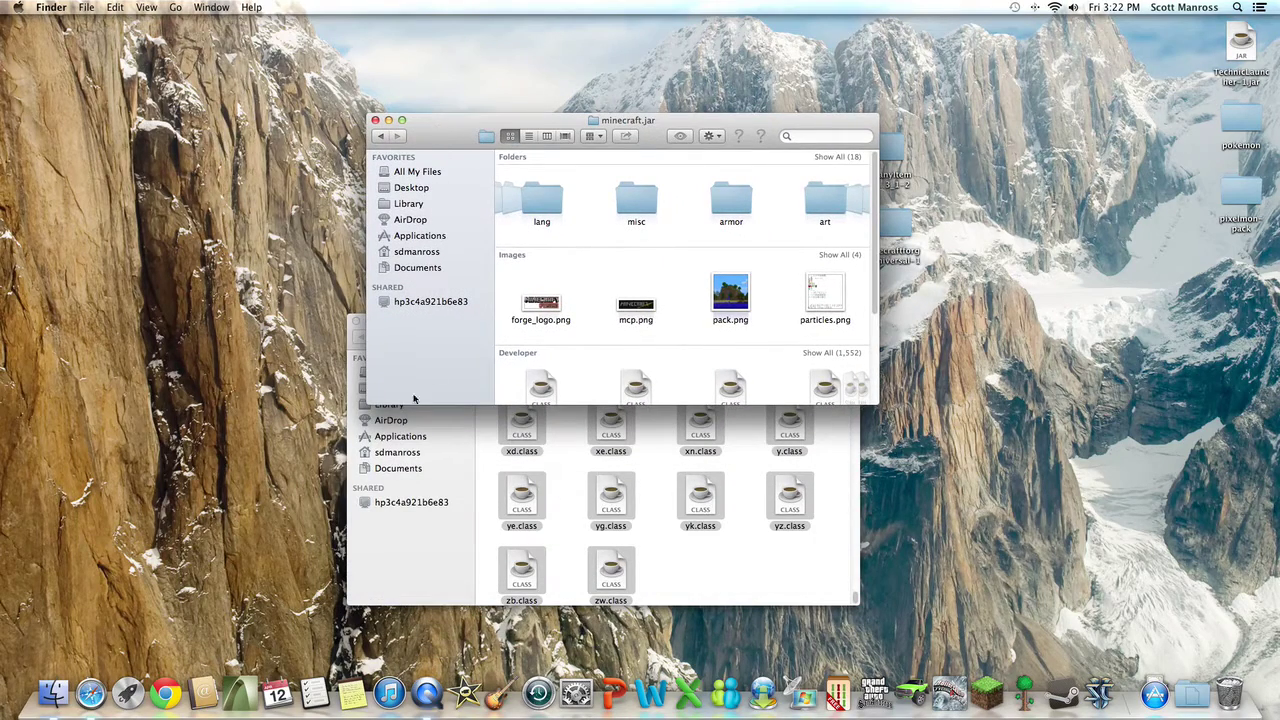
left_click(453, 580)
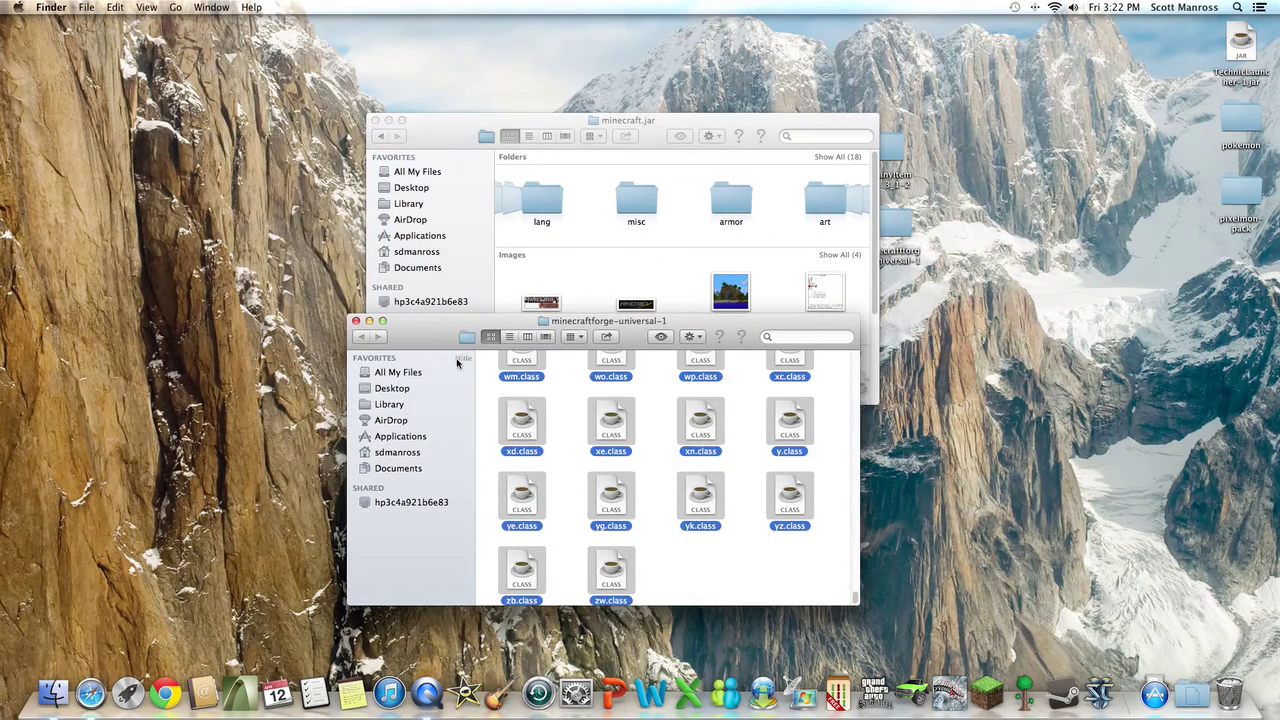
left_click(356, 321)
left_click_drag(564, 126, 485, 210)
left_click_drag(891, 222, 1229, 690)
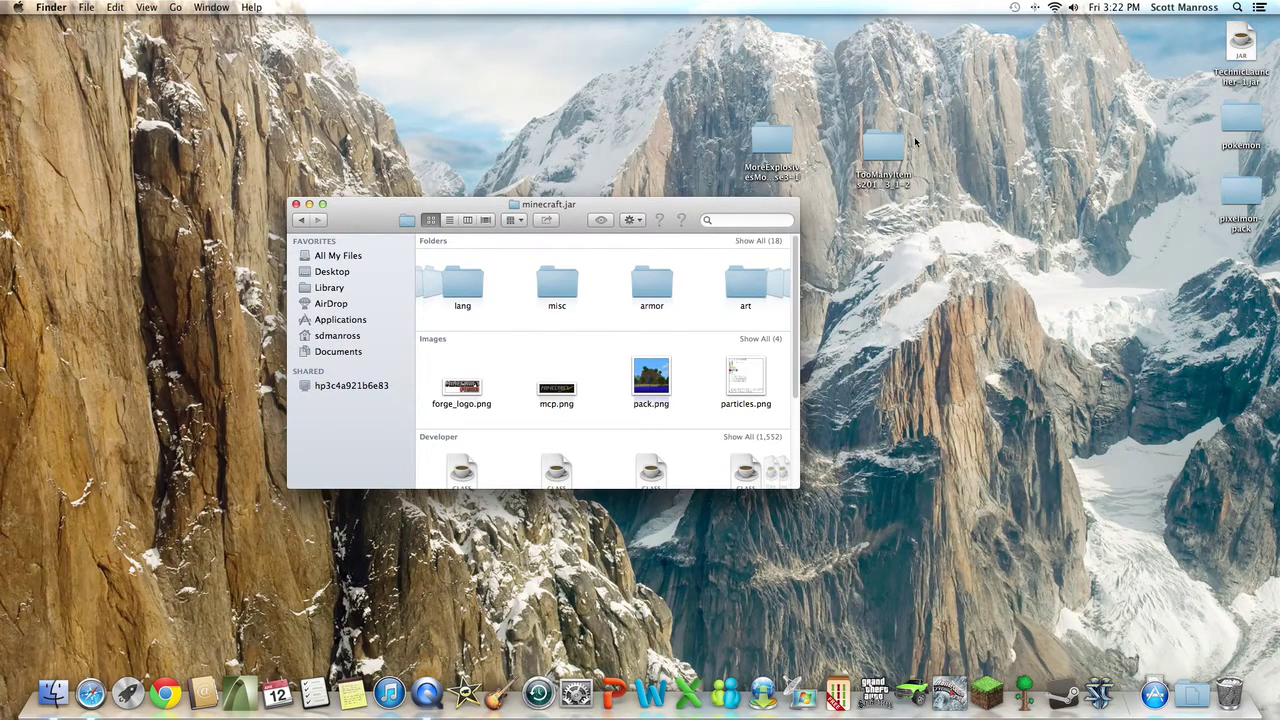
Open the TooManyItems folder on the desktop and copy all 42 of its items.
left_click(968, 186)
left_click(886, 148)
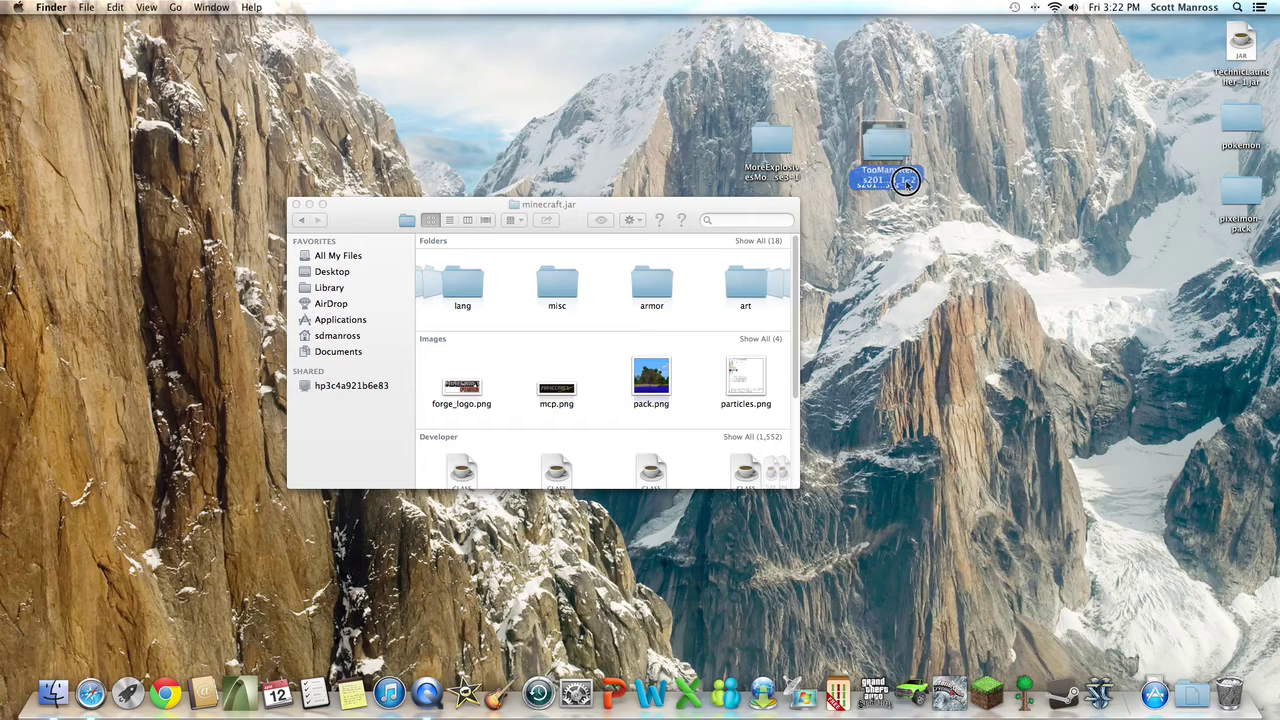
left_click_drag(456, 262, 750, 497)
right_click(744, 392)
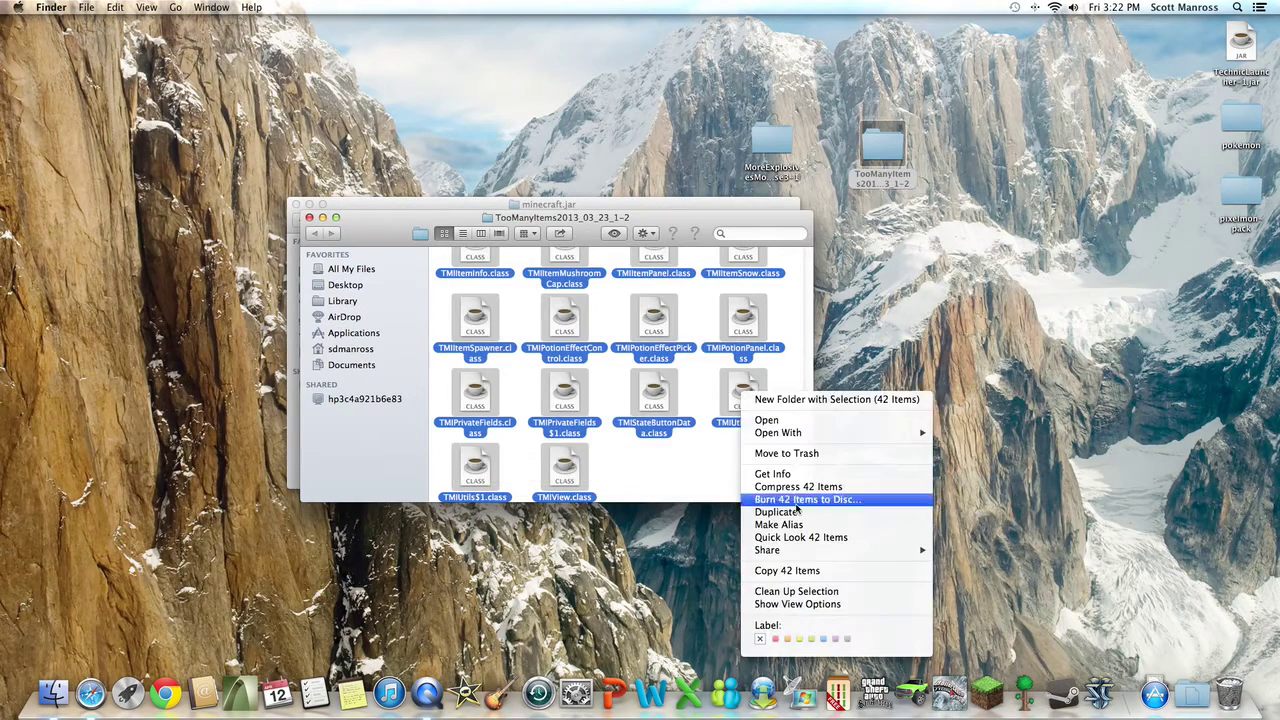
left_click(771, 570)
Paste the TooManyItems files into the minecraft.jar folder, replacing the existing ayl.class.
left_click(617, 205)
right_click(619, 318)
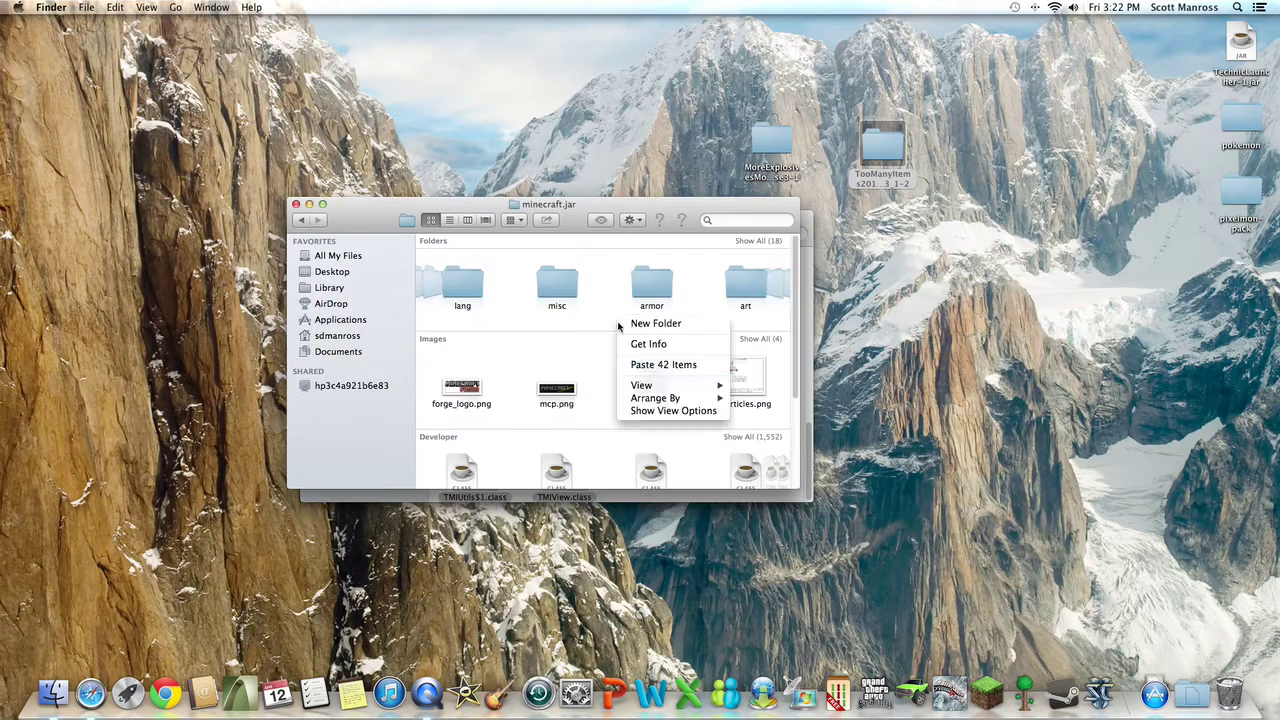
left_click(657, 366)
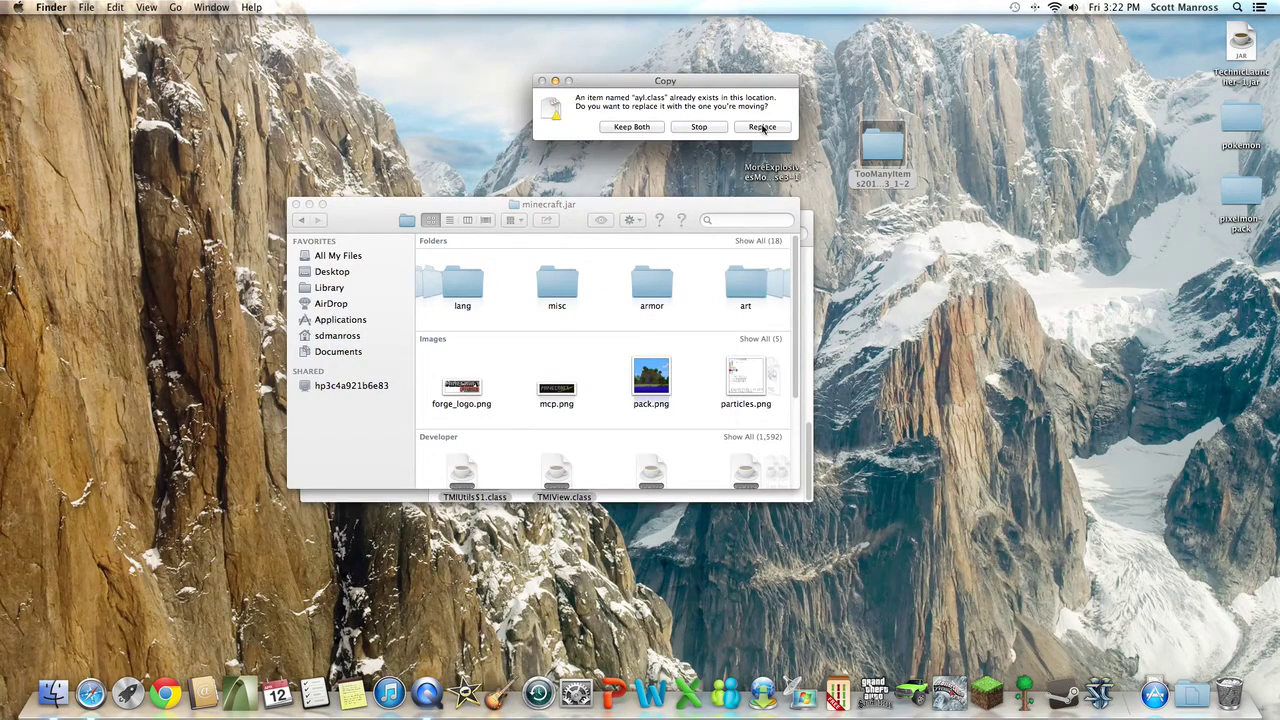
left_click(762, 127)
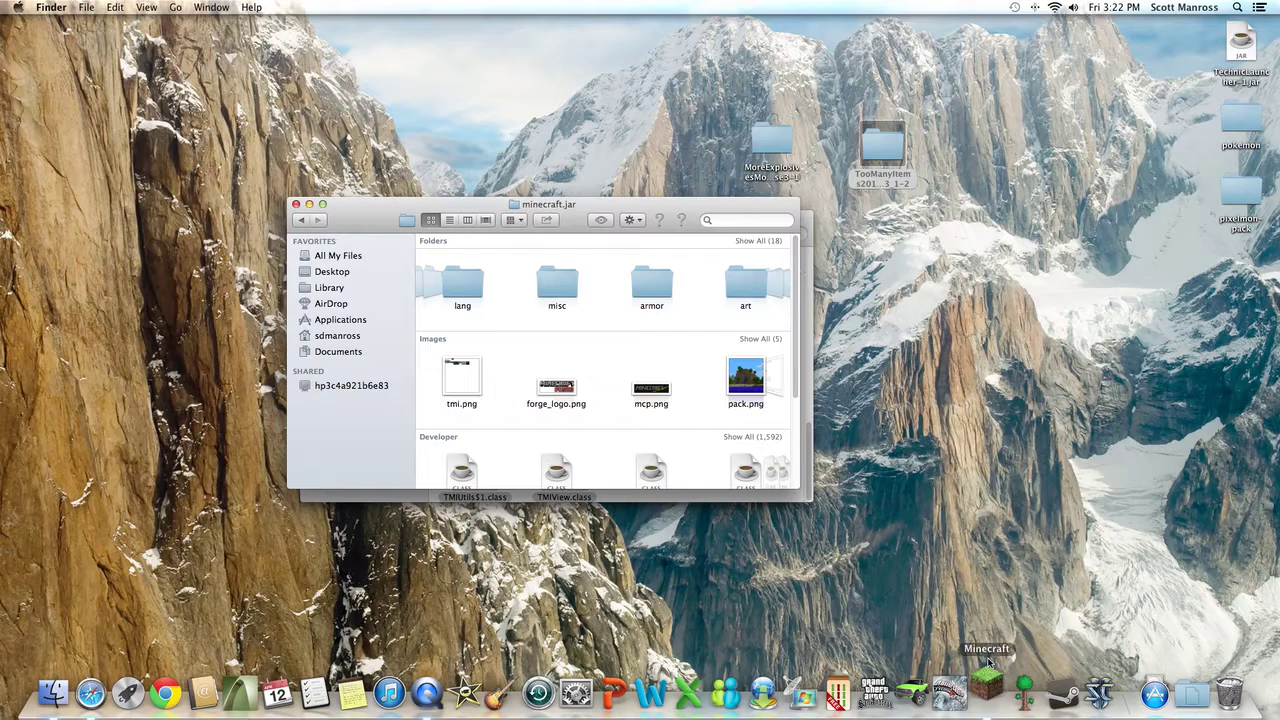
Relaunch Minecraft with the saved login and wait for its main menu to test the TooManyItems install.
left_click(987, 665)
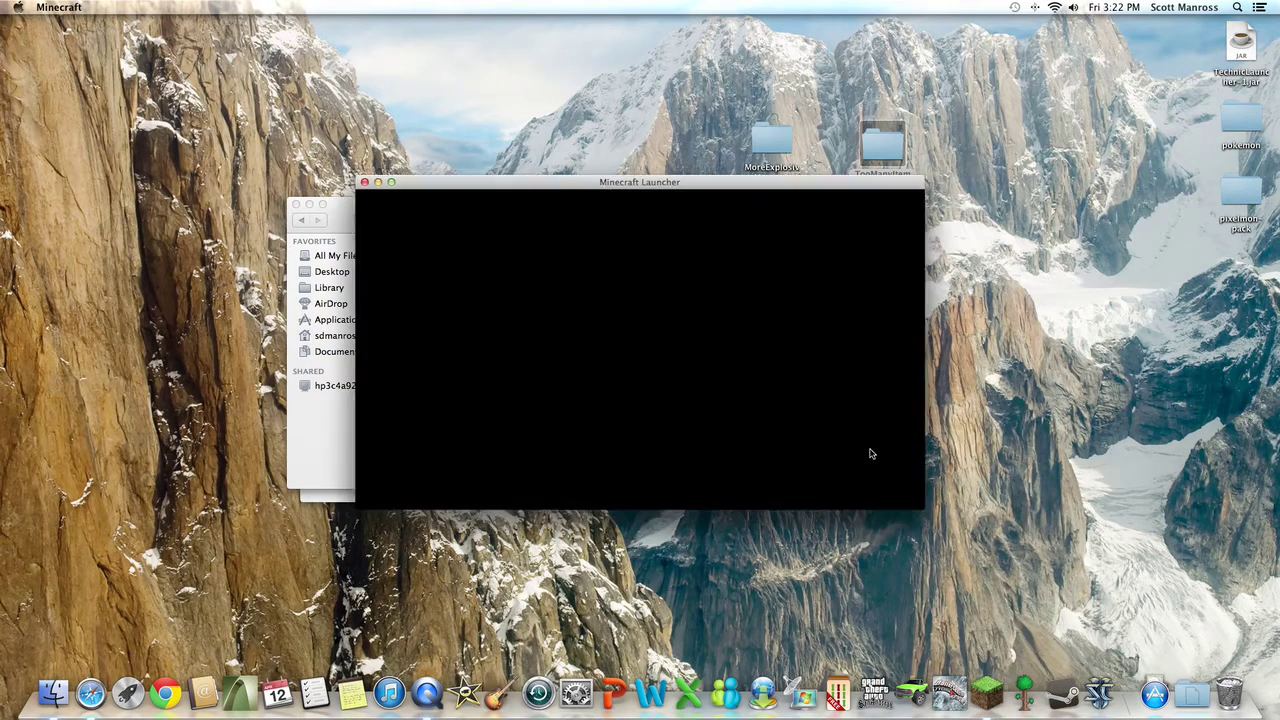
left_click(865, 490)
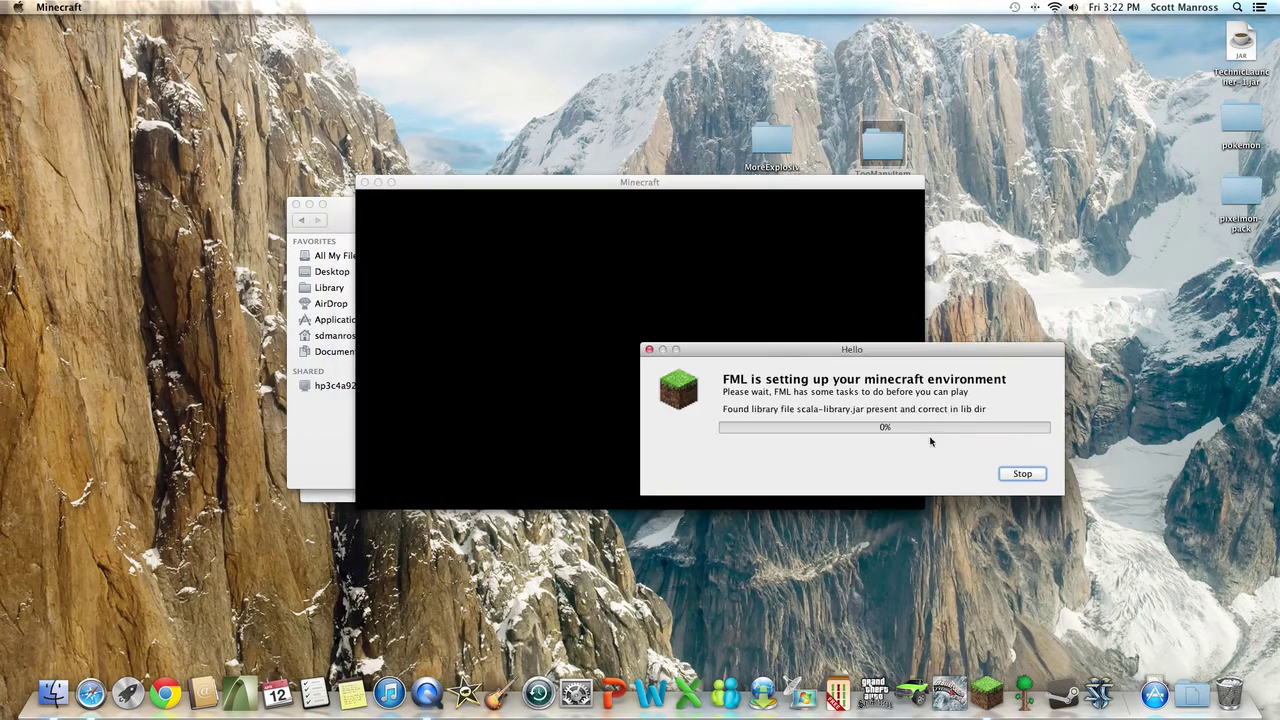
left_click_drag(915, 352, 705, 277)
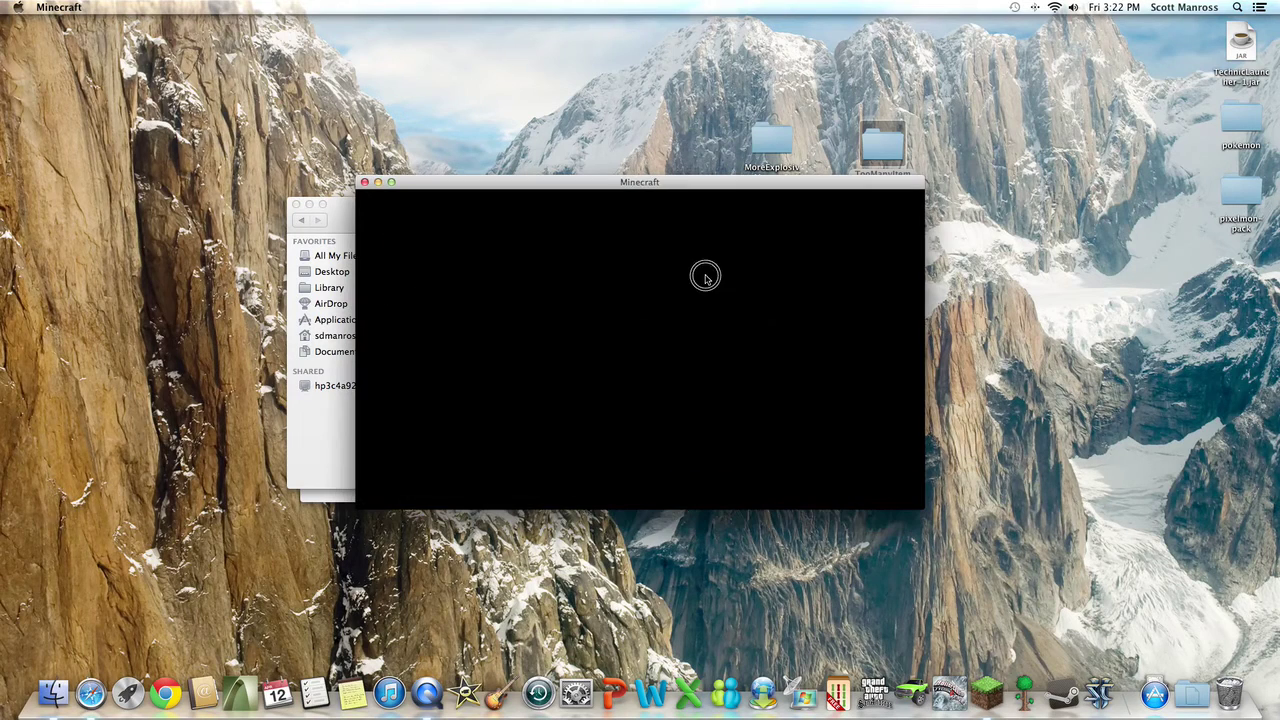
left_click_drag(537, 187, 479, 240)
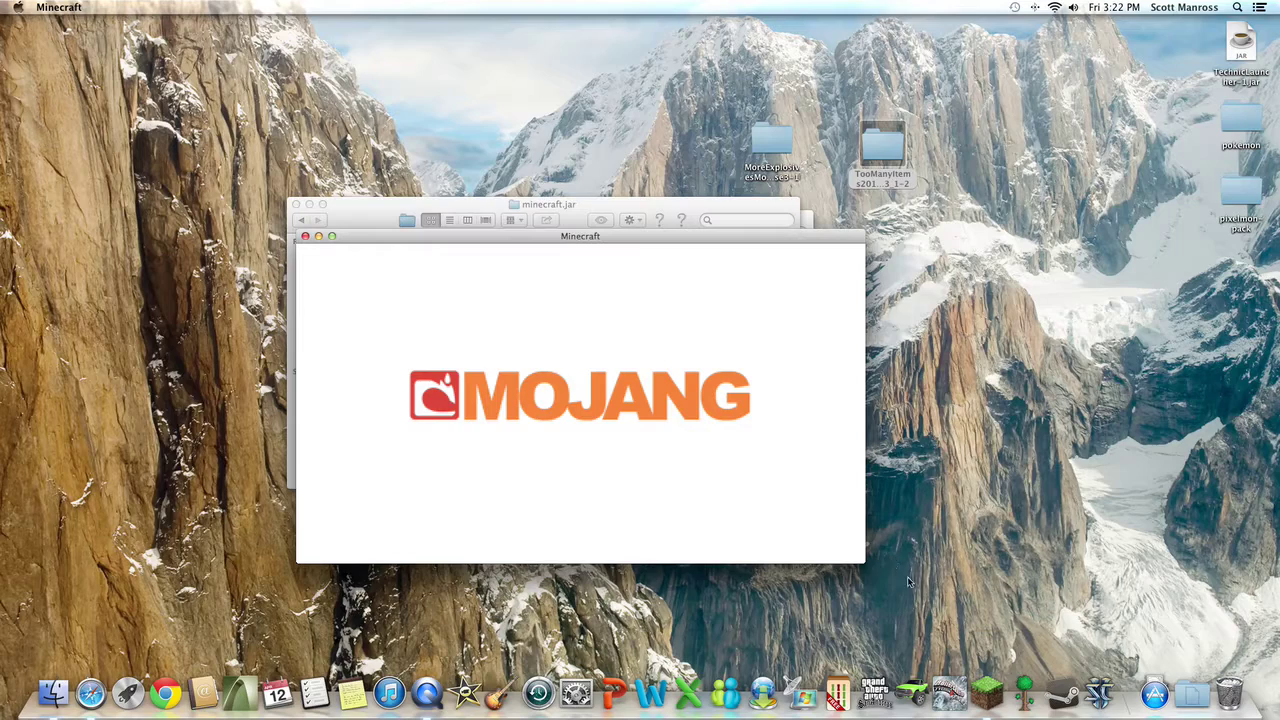
left_click(316, 562)
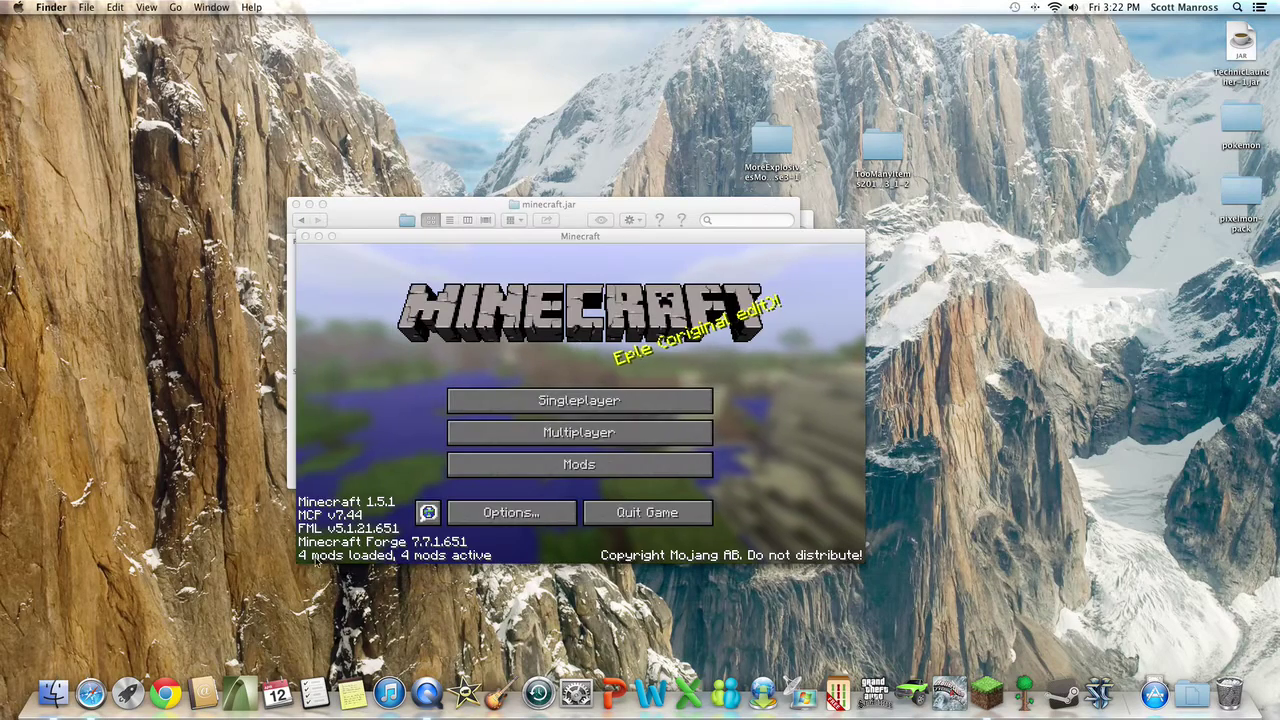
Check the mod_TooManyItems entry in Minecraft's mod list and close the game.
left_click(500, 464)
left_click(500, 464)
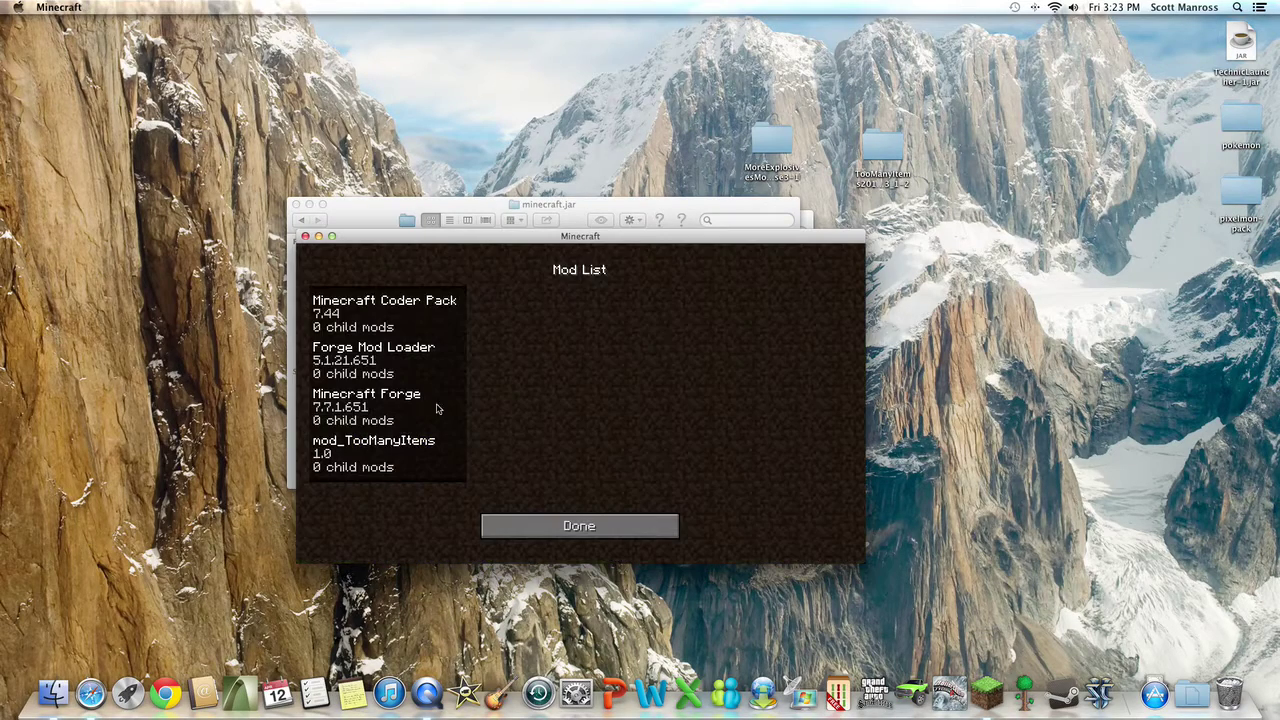
left_click(398, 457)
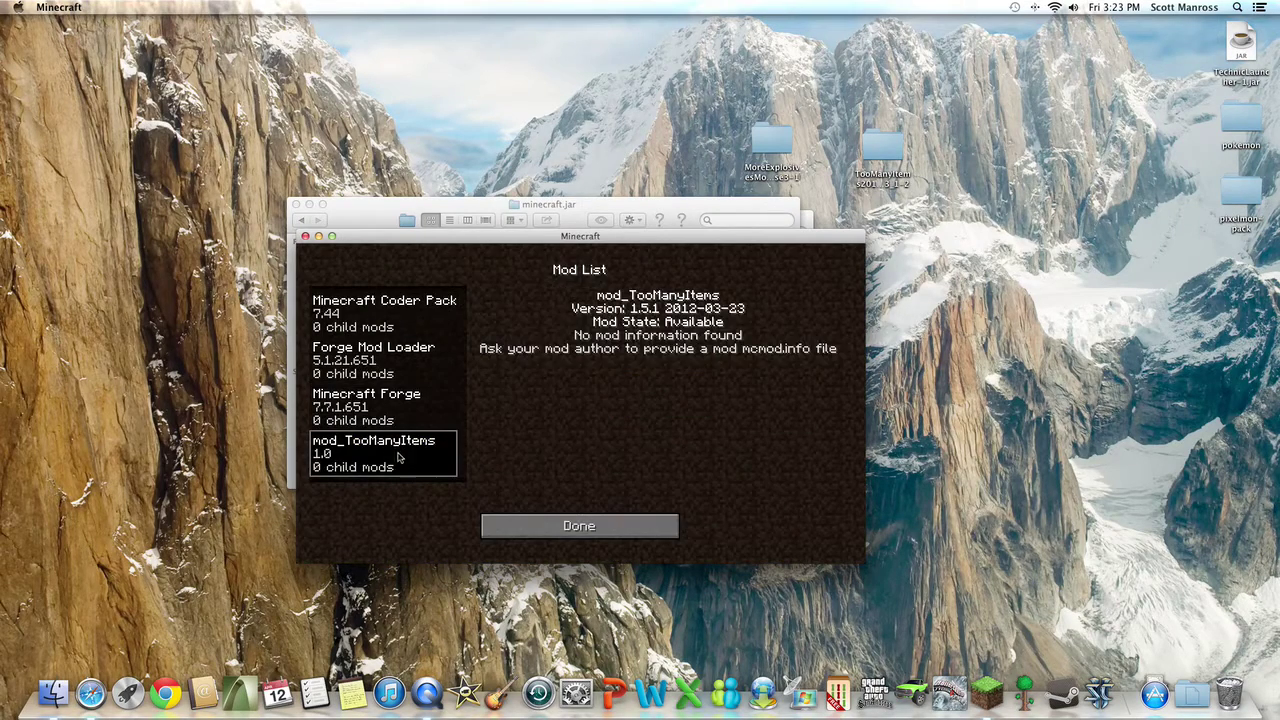
left_click(306, 237)
Close the TooManyItems folder window and clear that folder off the desktop, keeping the minecraft.jar window open.
left_click_drag(349, 220, 380, 328)
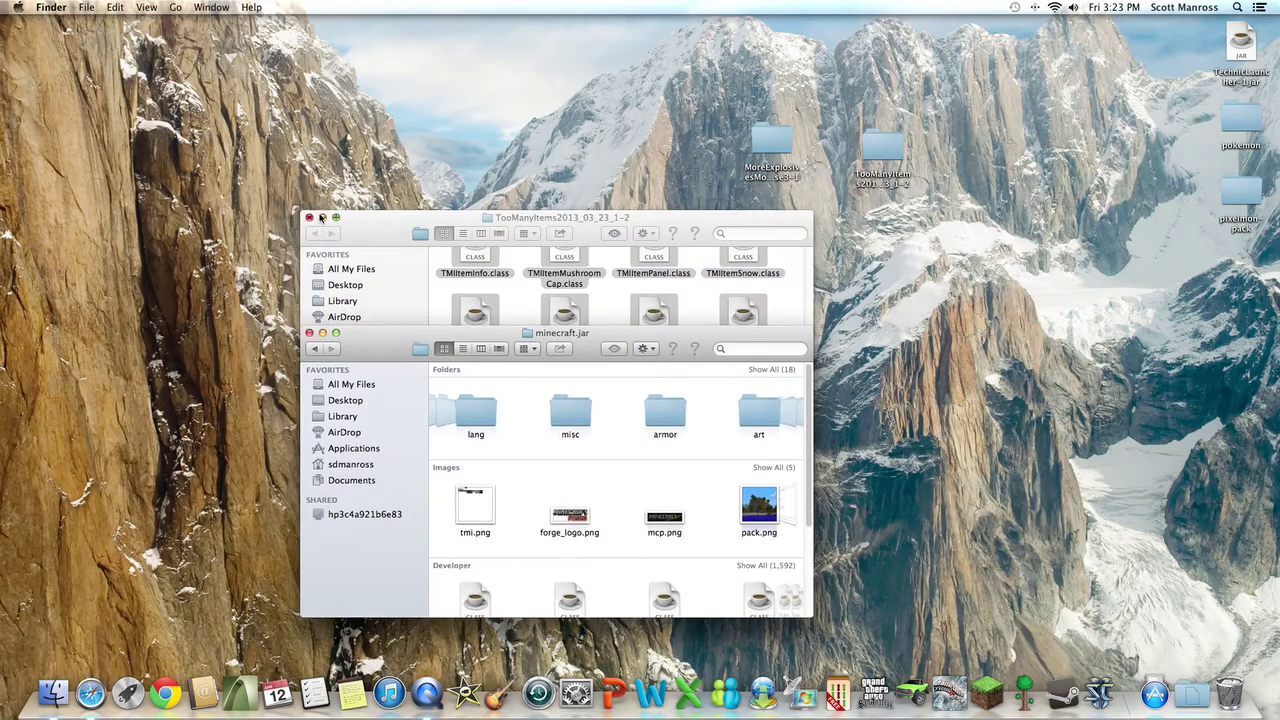
left_click(309, 218)
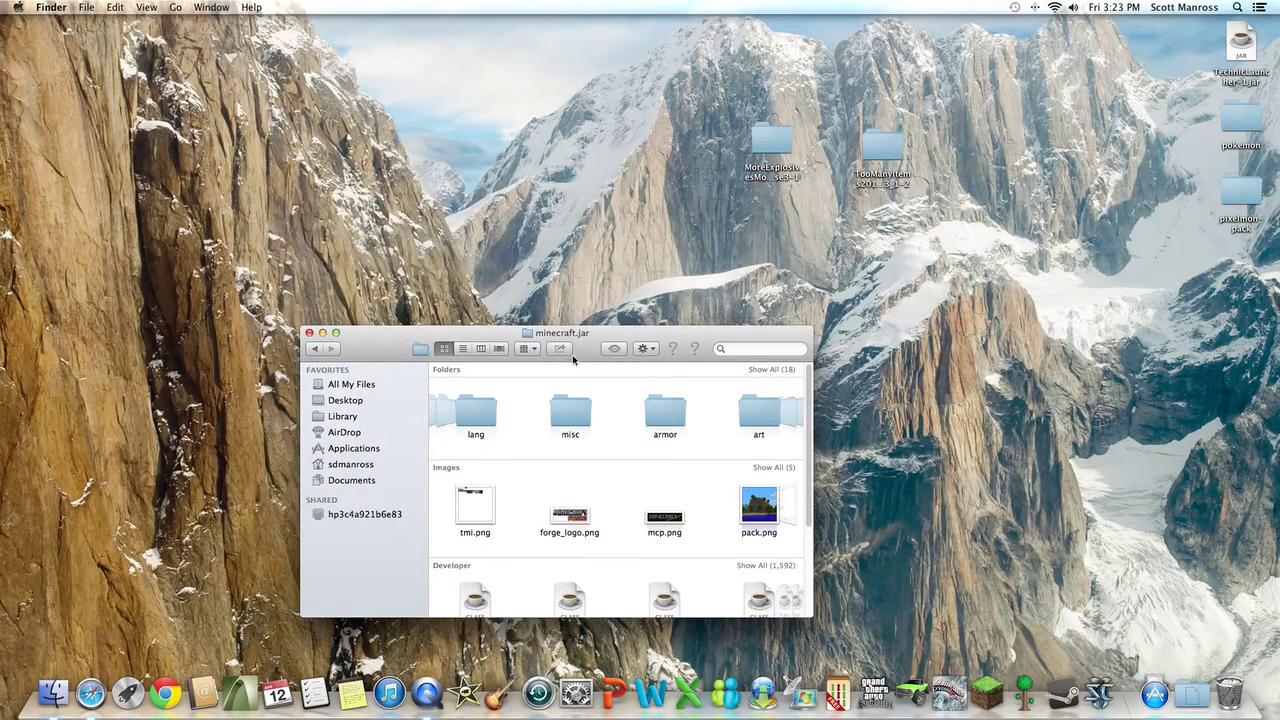
left_click_drag(614, 340, 624, 257)
Open the MoreExplosivesModRelease3-1 folder and arrange its window below the minecraft.jar window.
left_click_drag(773, 139, 960, 267)
key("super+o")
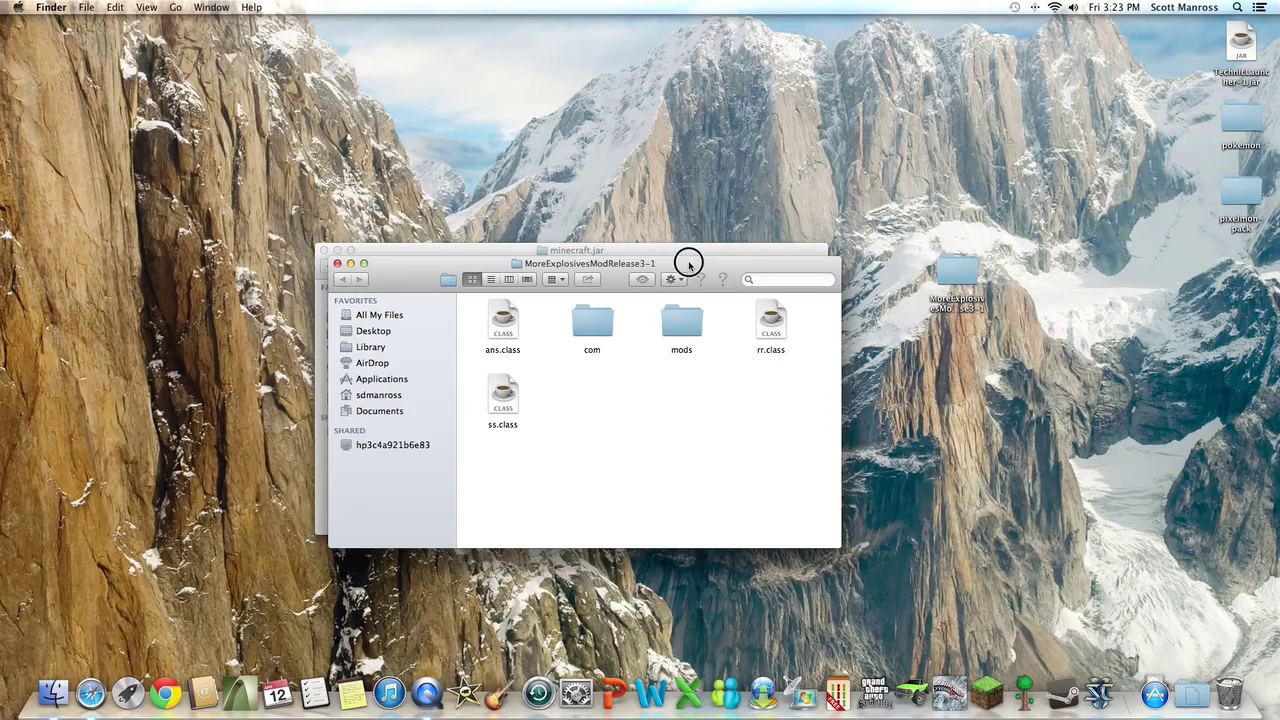
left_click_drag(688, 262, 1010, 358)
left_click_drag(612, 250, 637, 54)
left_click_drag(858, 363, 684, 406)
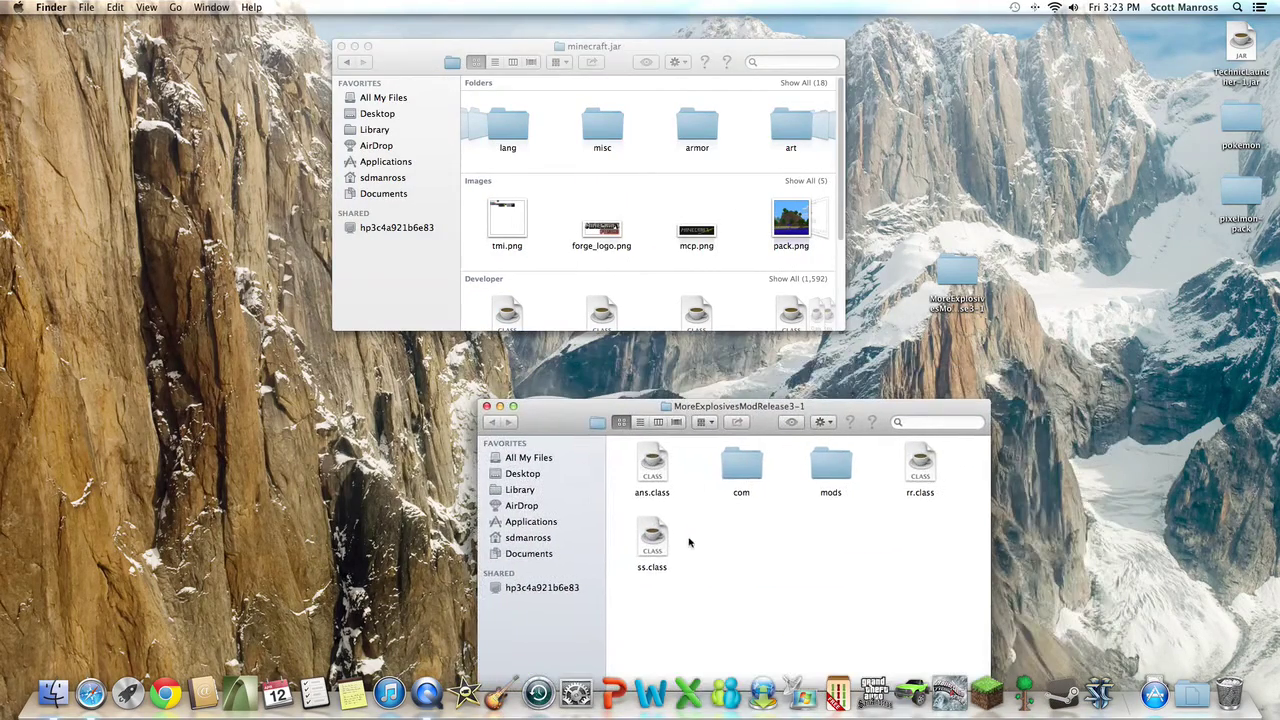
Copy ans.class, rr.class and ss.class from the MoreExplosivesModRelease3-1 folder into minecraft.jar, replacing the existing ans.class.
left_click_drag(667, 589, 657, 490)
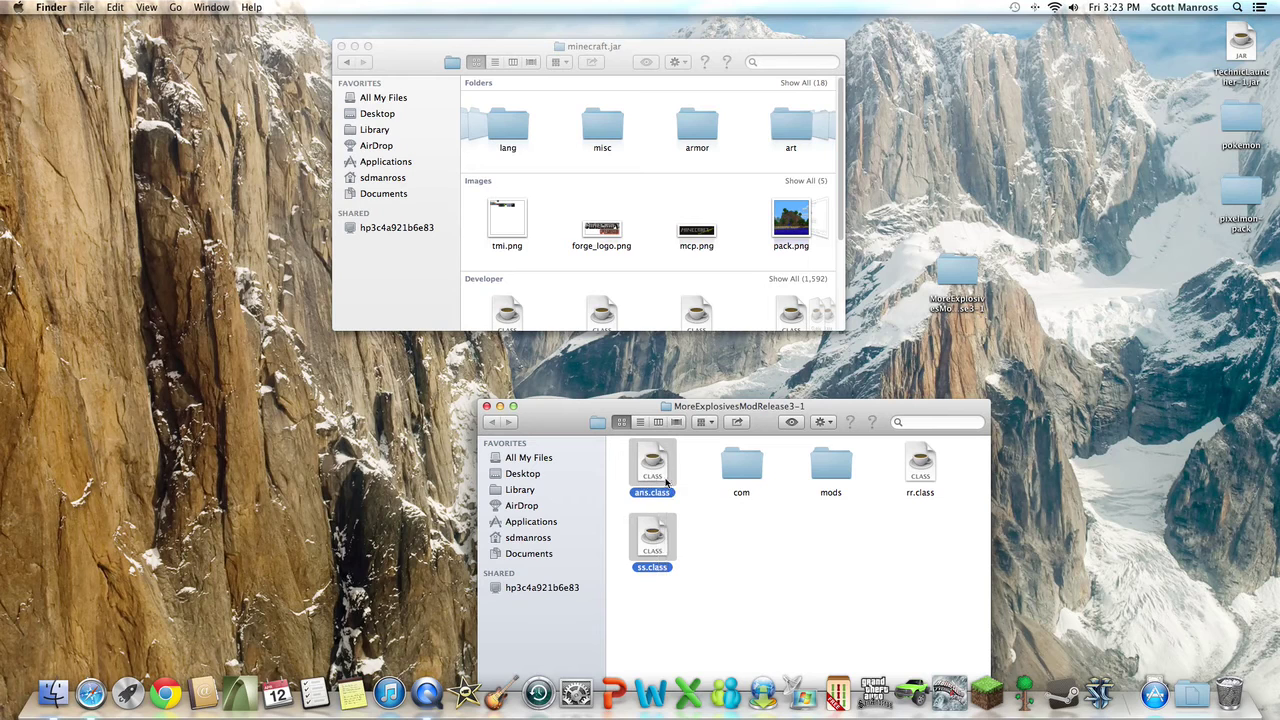
left_click_drag(947, 537, 919, 470)
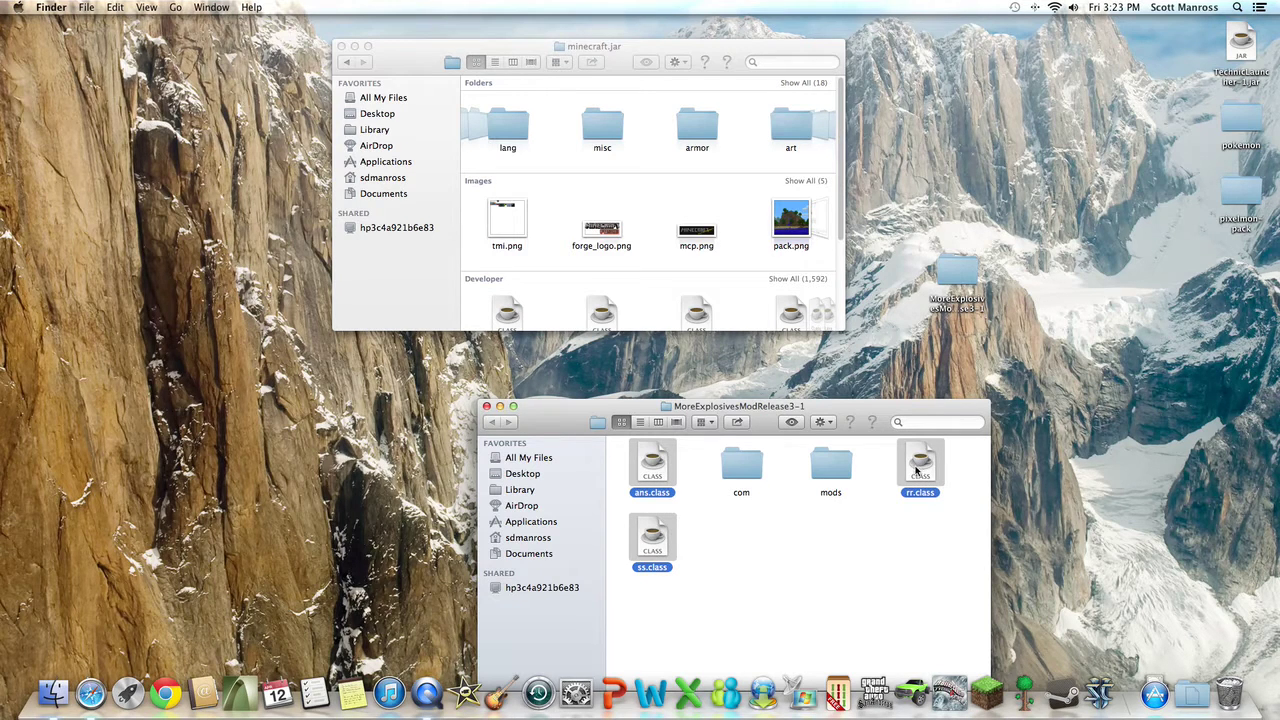
right_click(913, 470)
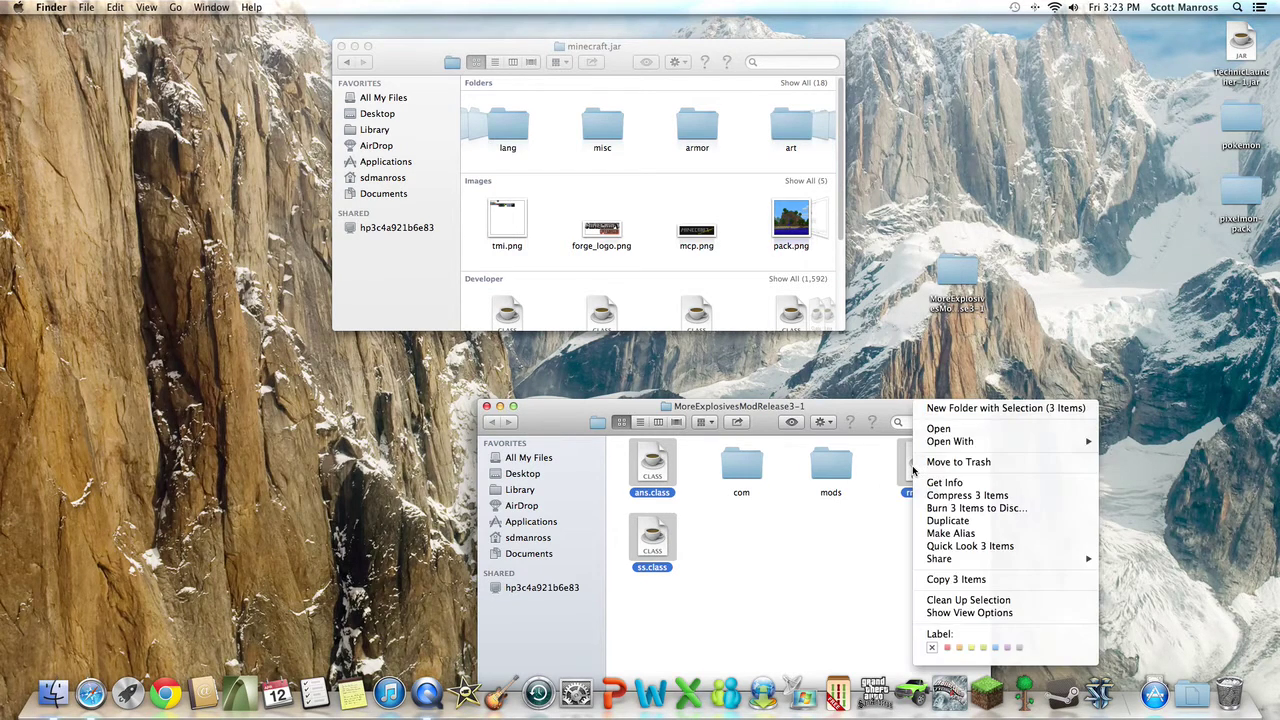
left_click(983, 580)
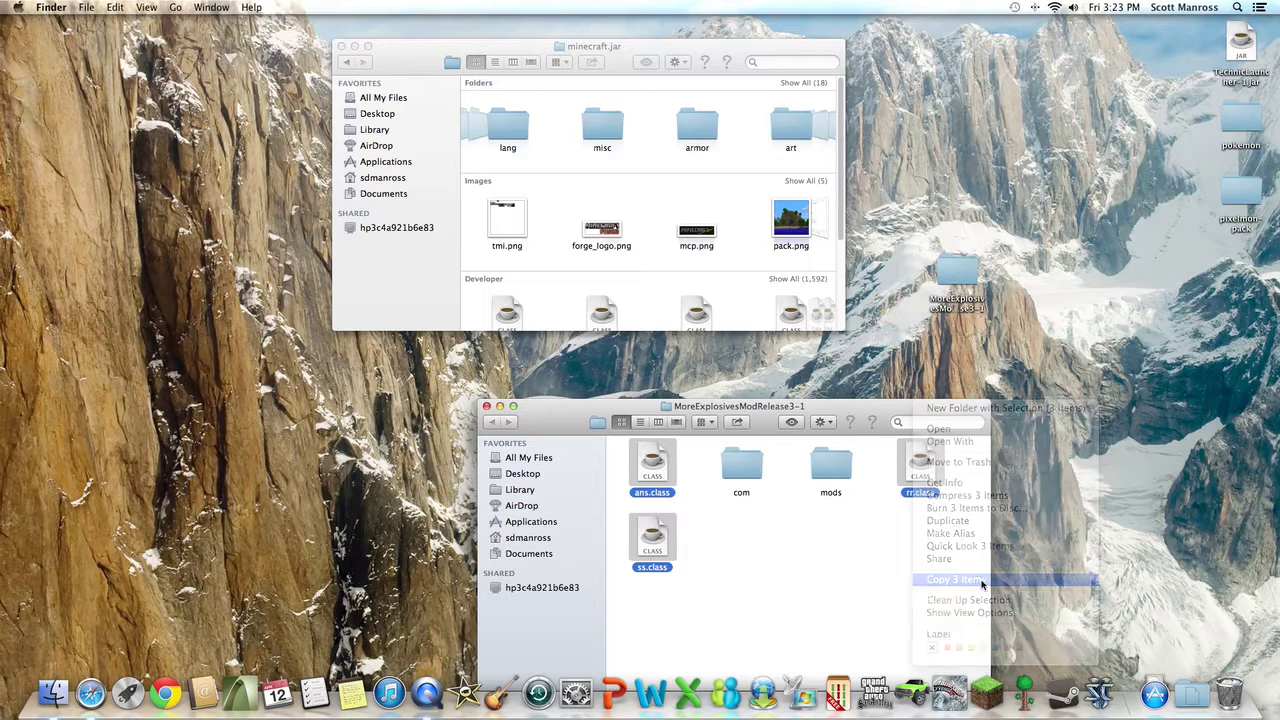
right_click(669, 302)
left_click(675, 346)
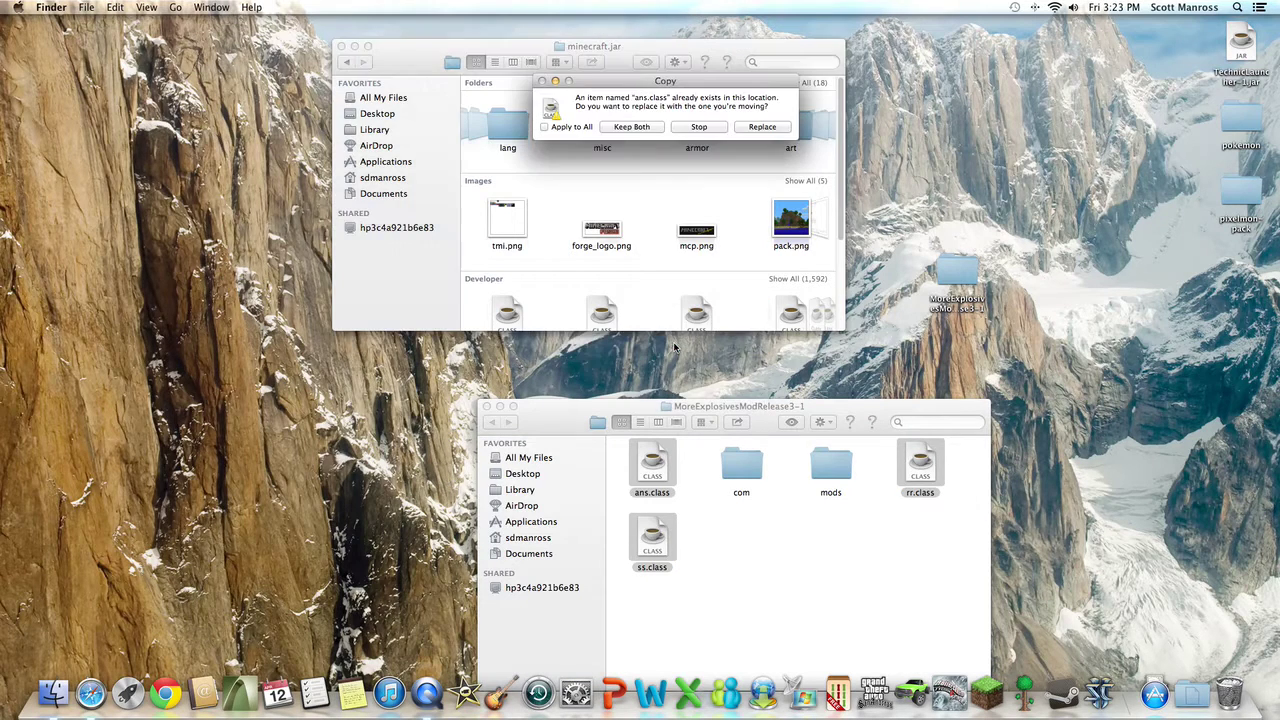
left_click(762, 127)
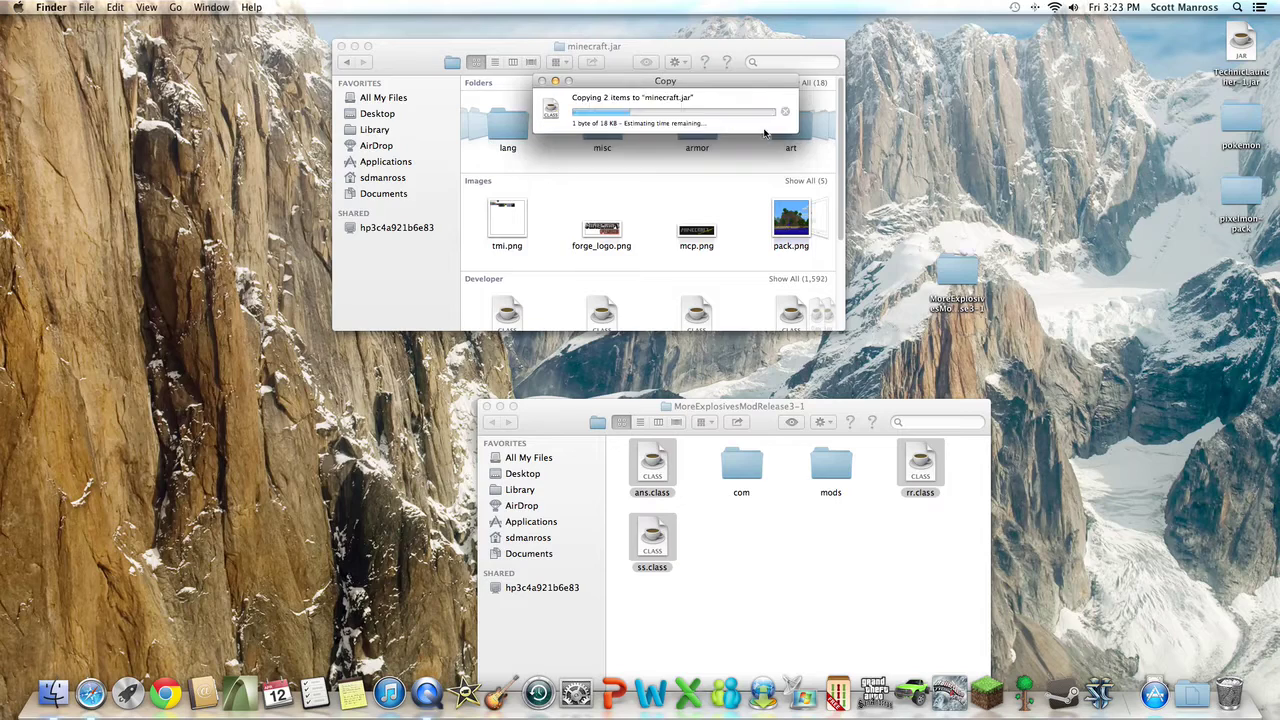
Bring the MoreExplosivesModRelease3-1 window closer to the minecraft.jar window and move minecraft.jar's META-INF folder to the Trash.
left_click_drag(763, 407, 673, 353)
left_click(661, 418)
left_click(489, 110)
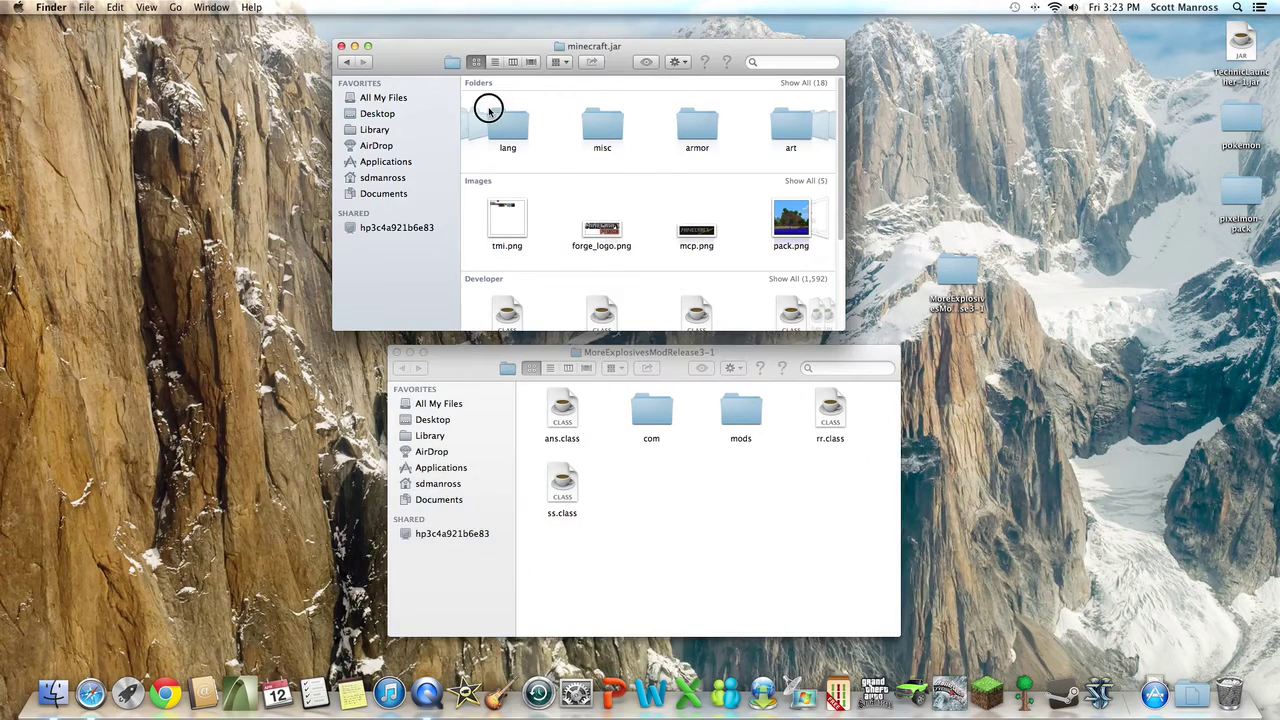
scroll(477, 118, "left", 10)
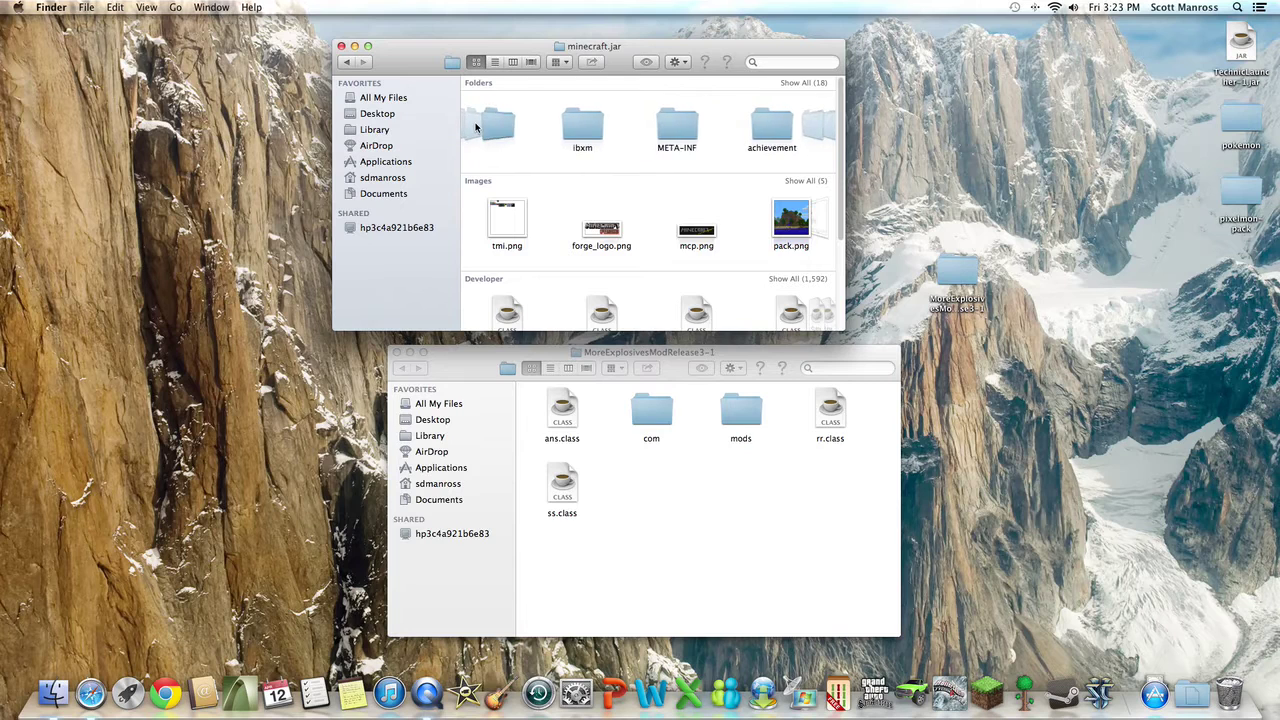
scroll(477, 127, "right", 10)
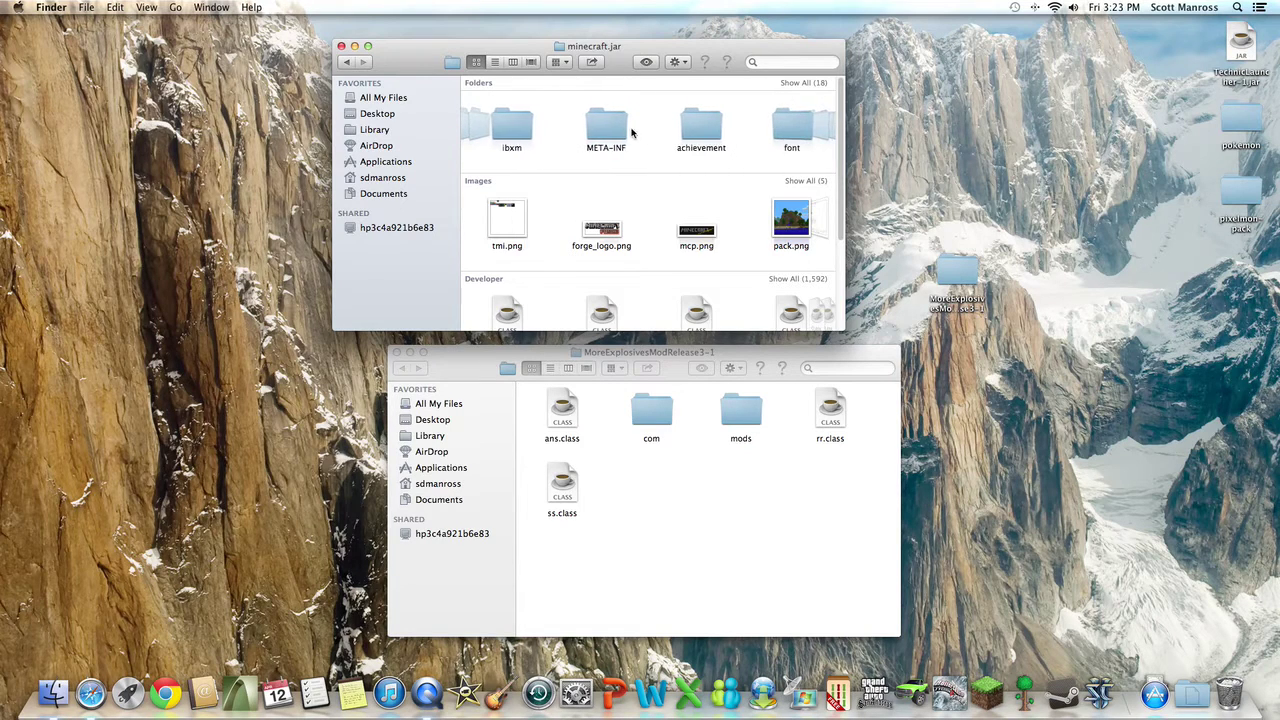
left_click(615, 128)
left_click_drag(676, 160, 1226, 694)
Open the com folder inside minecraft.jar and the com folder inside MoreExplosivesModRelease3-1.
scroll(460, 114, "left", 5)
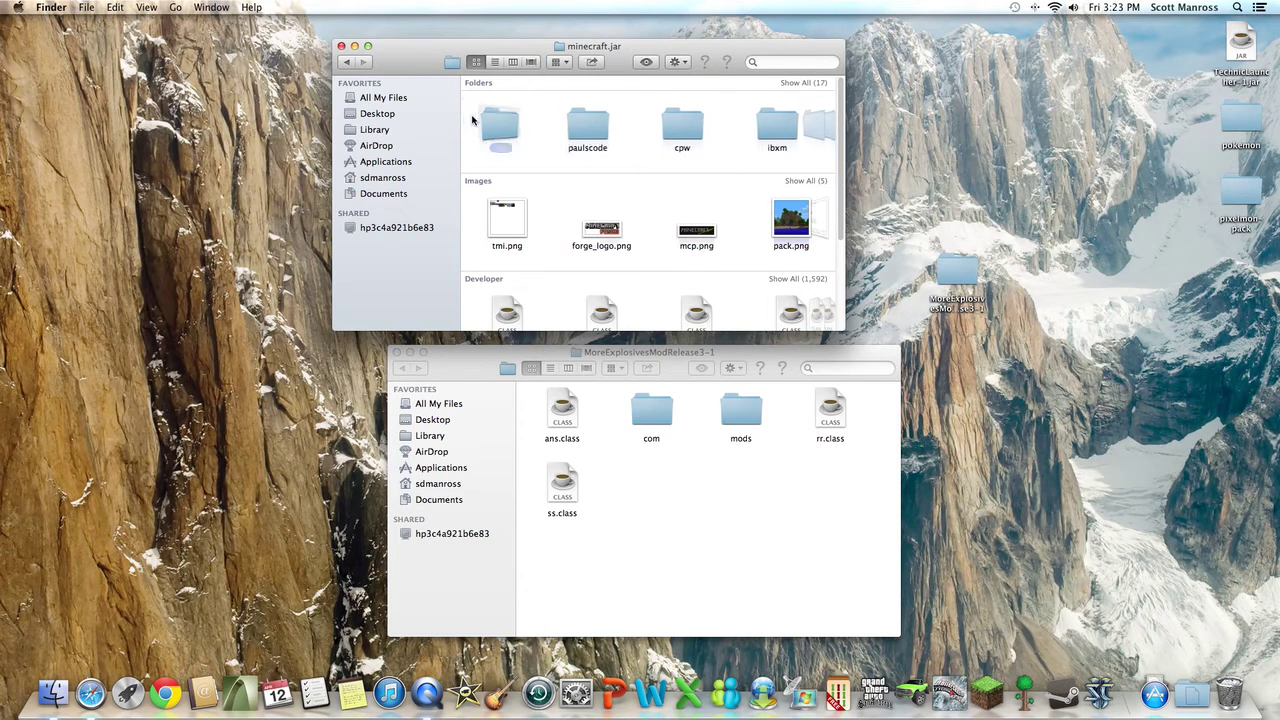
left_click(480, 122)
scroll(833, 149, "right", 10)
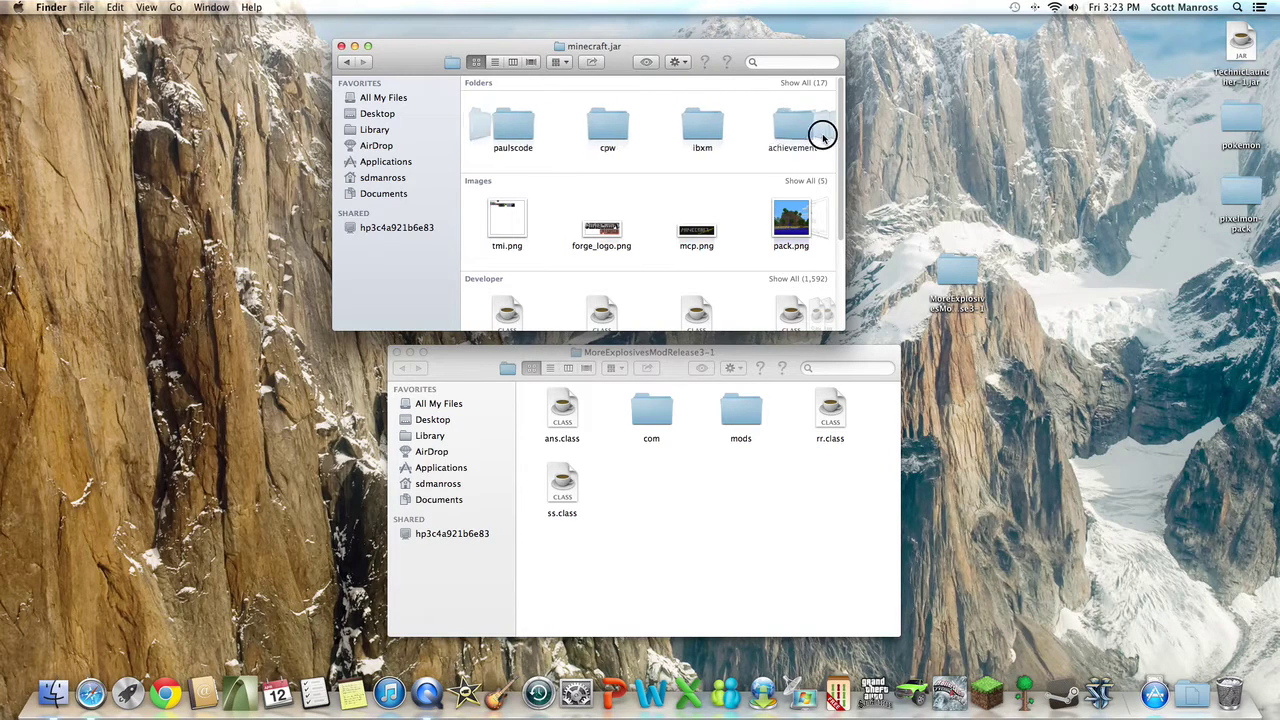
scroll(823, 137, "right", 5)
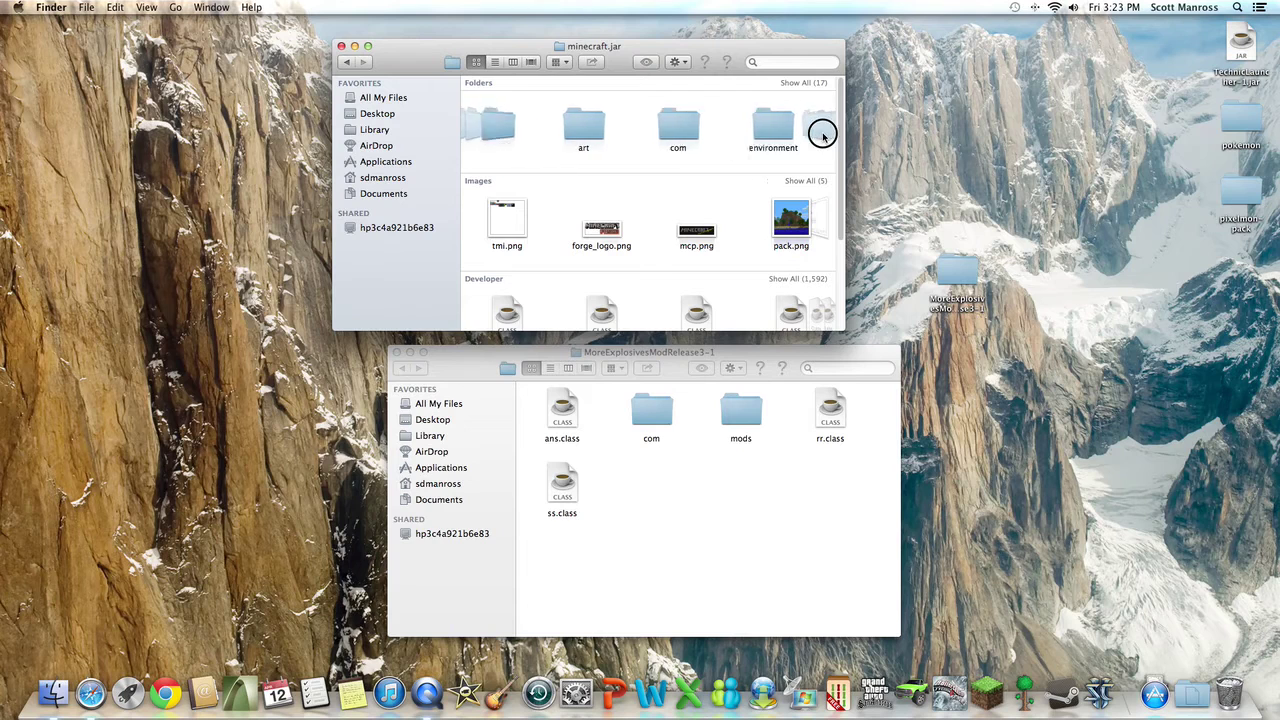
double_click(589, 125)
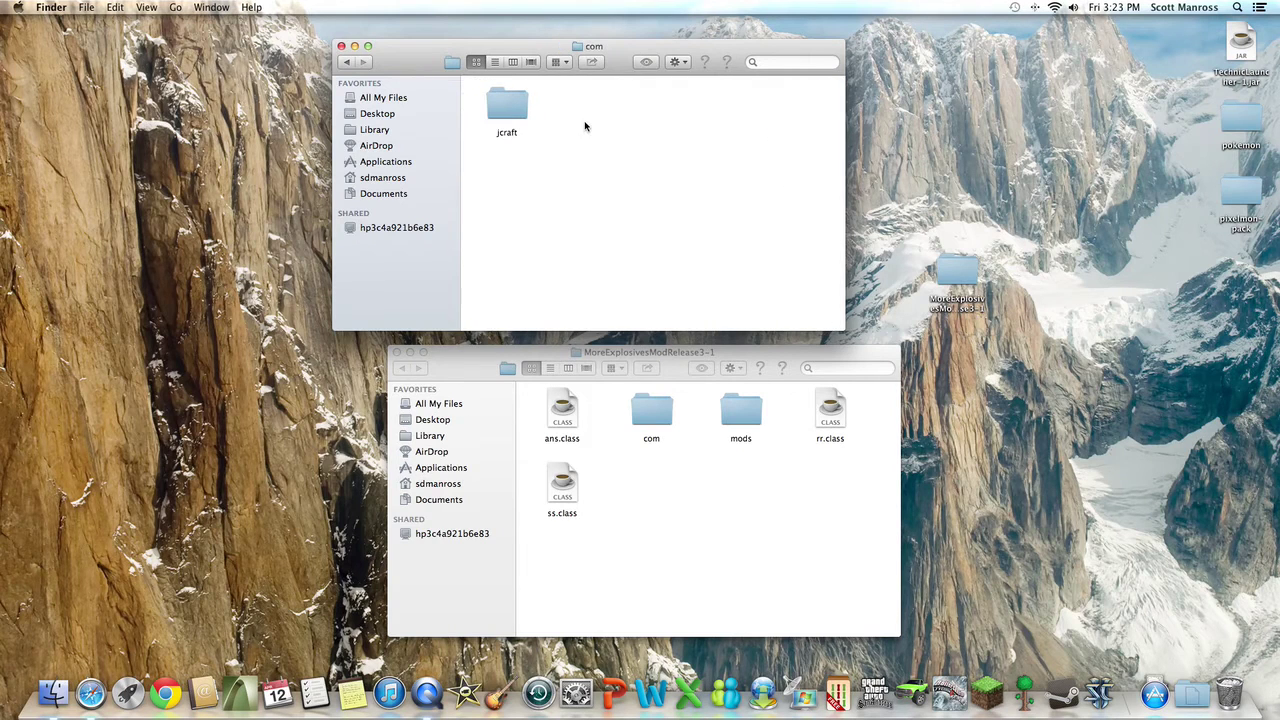
double_click(652, 412)
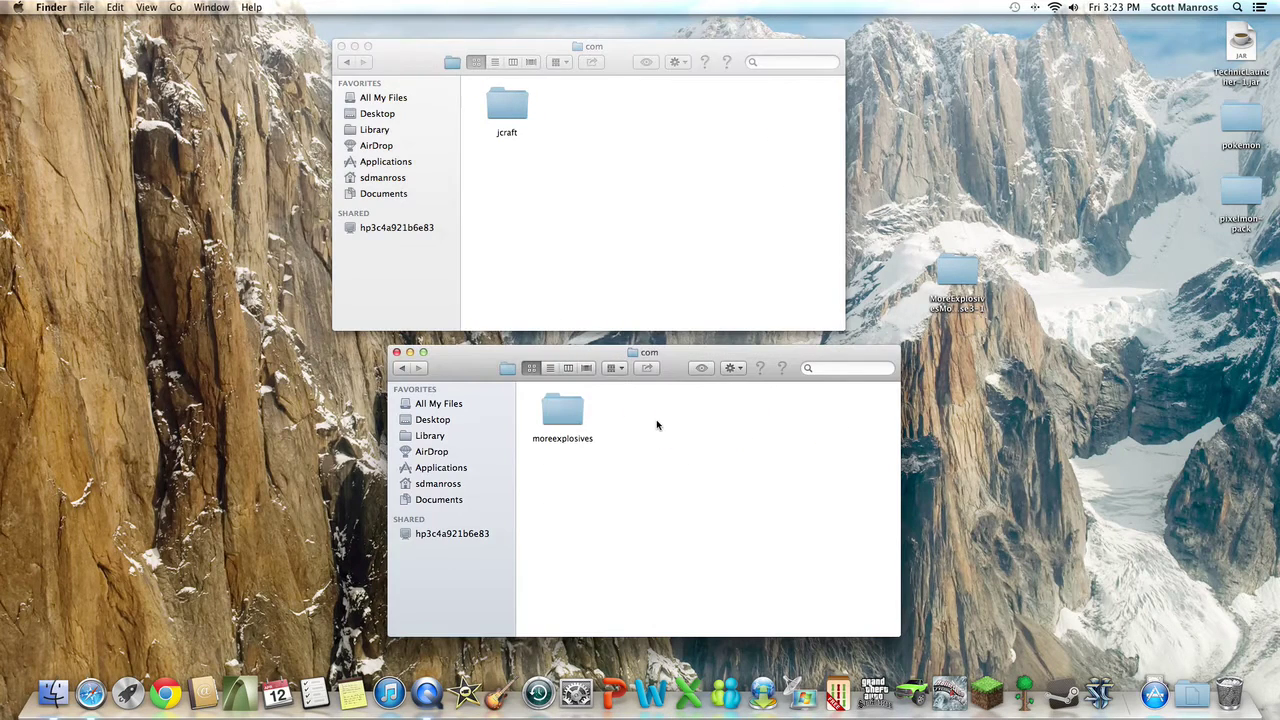
Copy the moreexplosives folder from the mod's com folder into minecraft.jar's com folder.
right_click(572, 414)
left_click(624, 561)
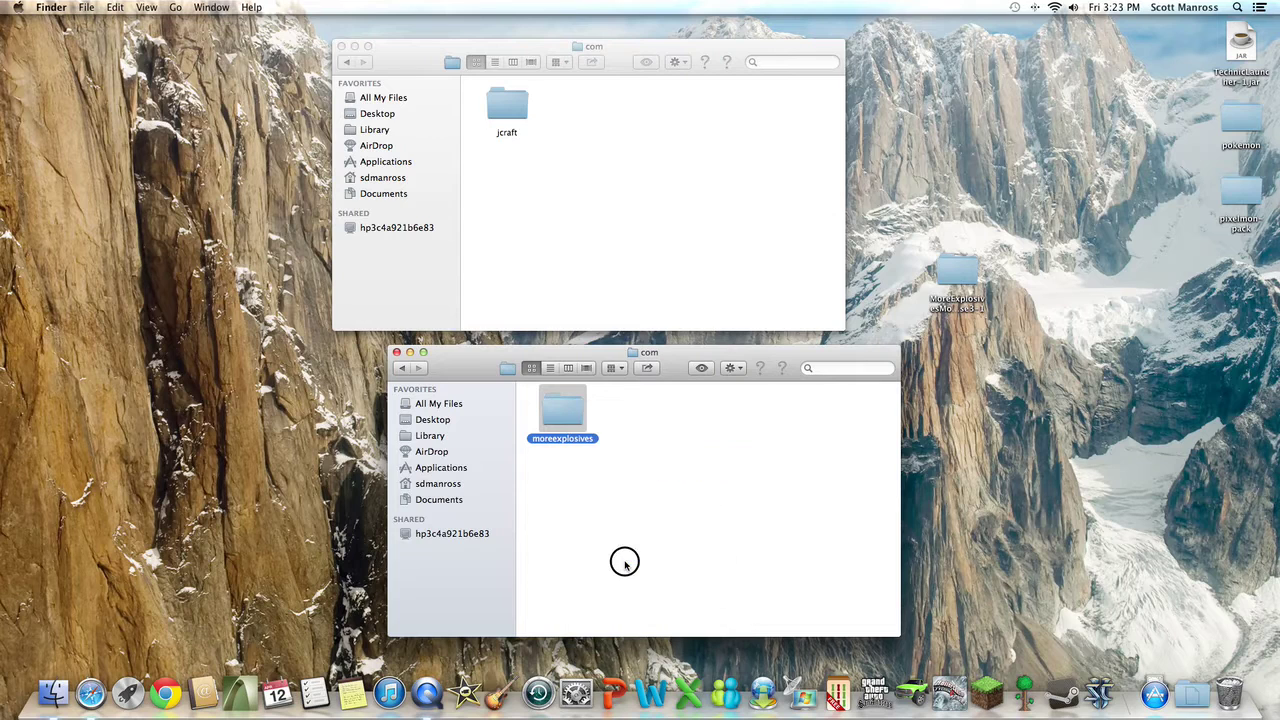
double_click(577, 420)
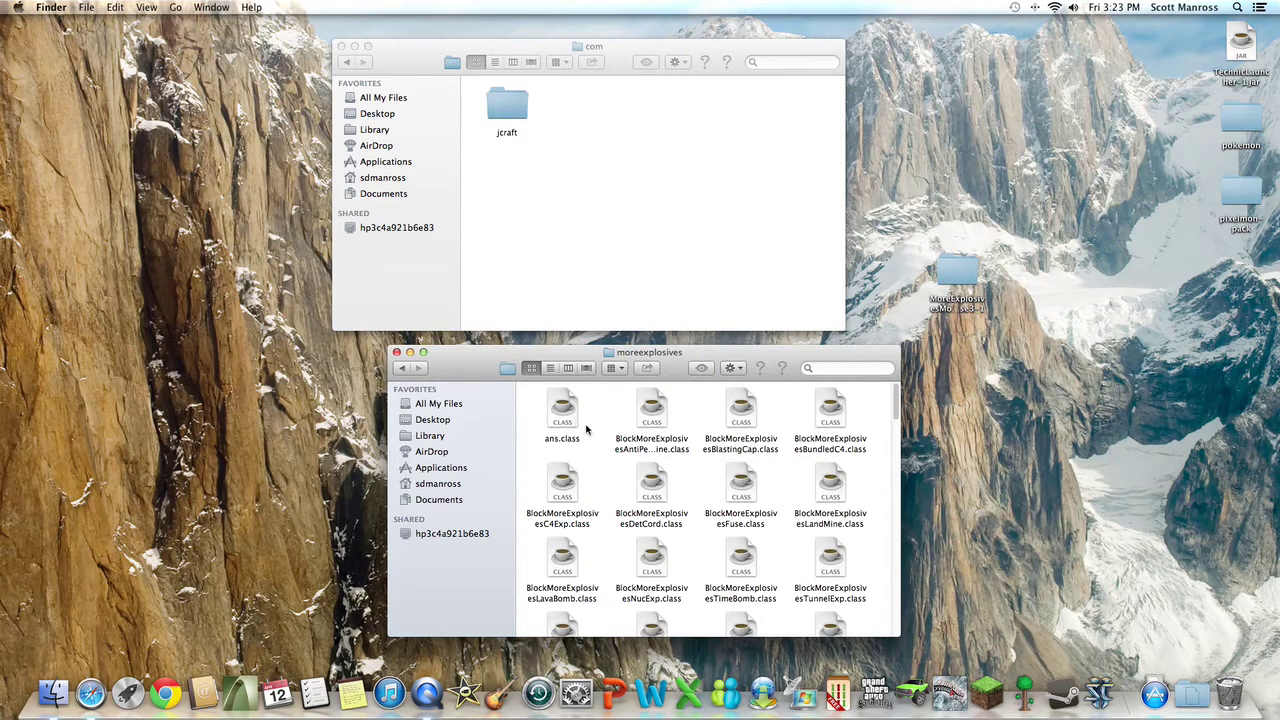
left_click(406, 370)
left_click(565, 412)
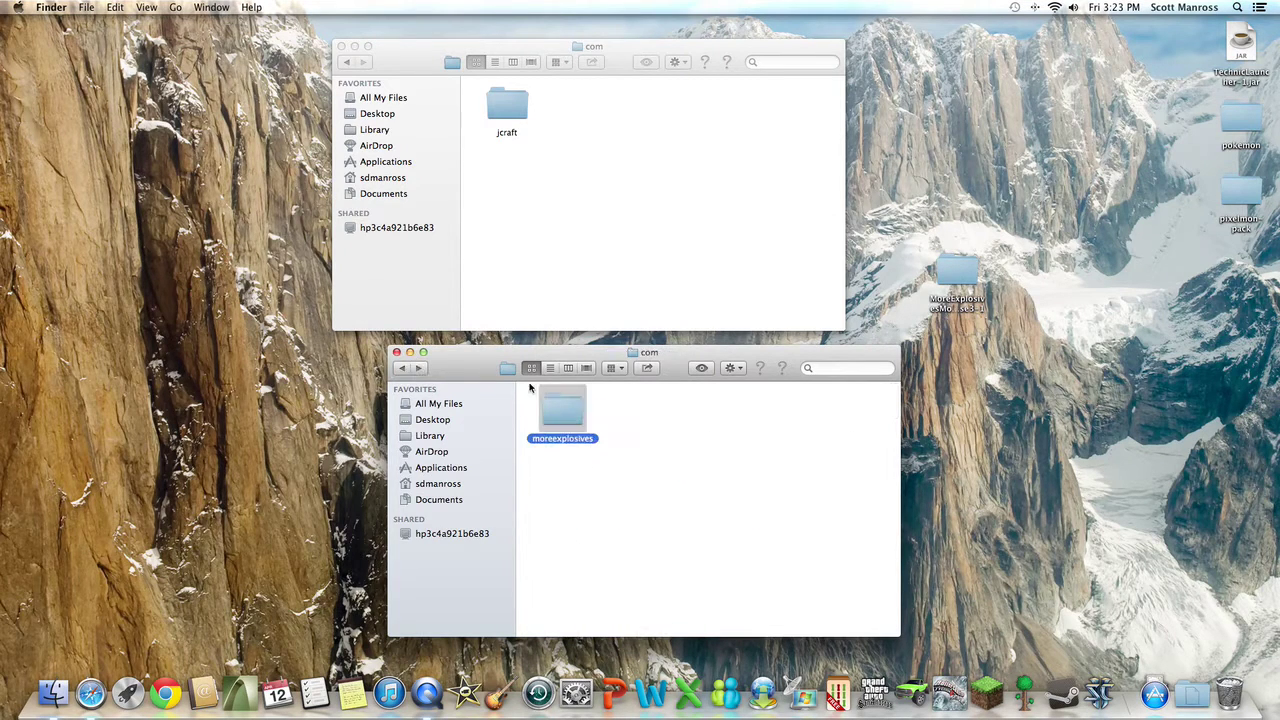
right_click(562, 406)
left_click(612, 545)
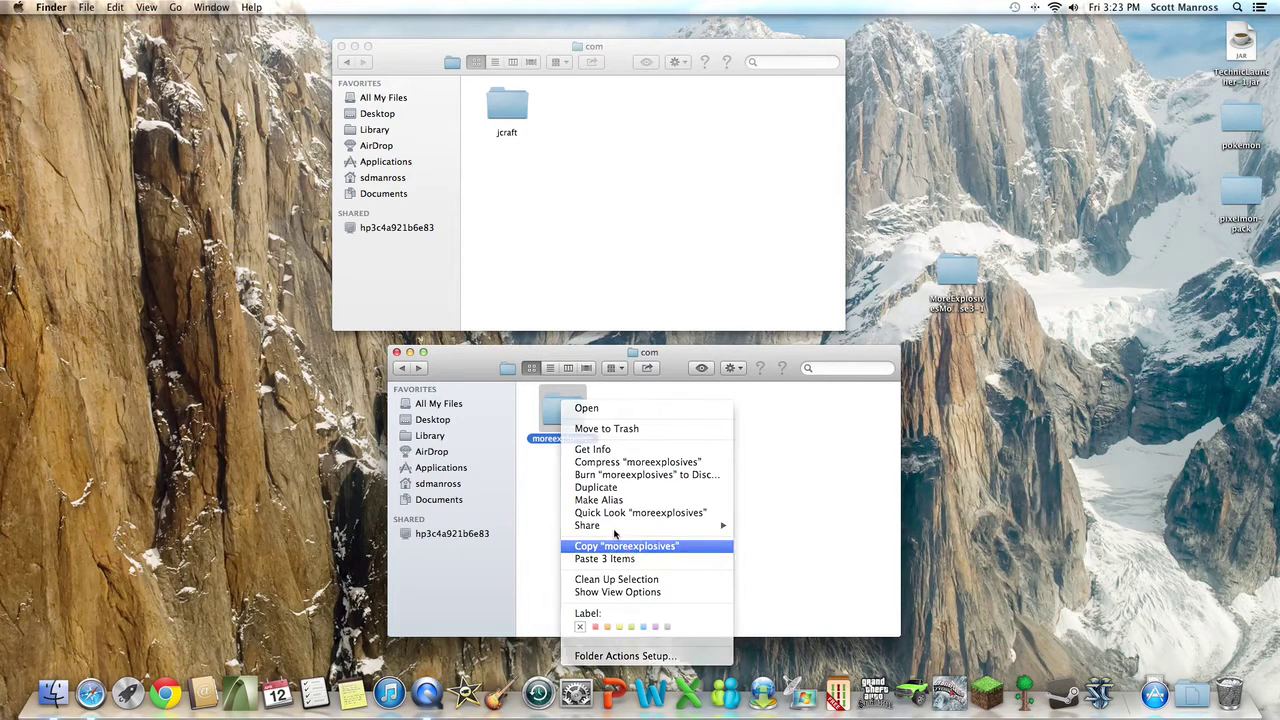
right_click(608, 183)
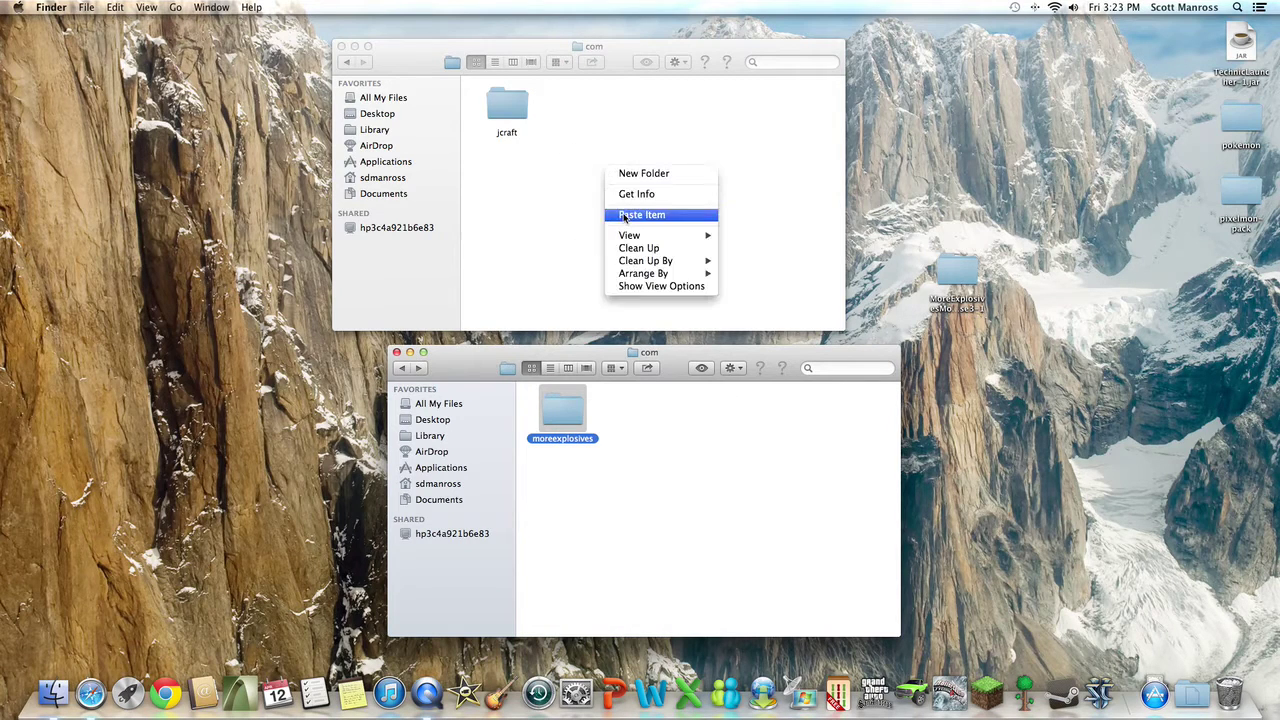
left_click(615, 213)
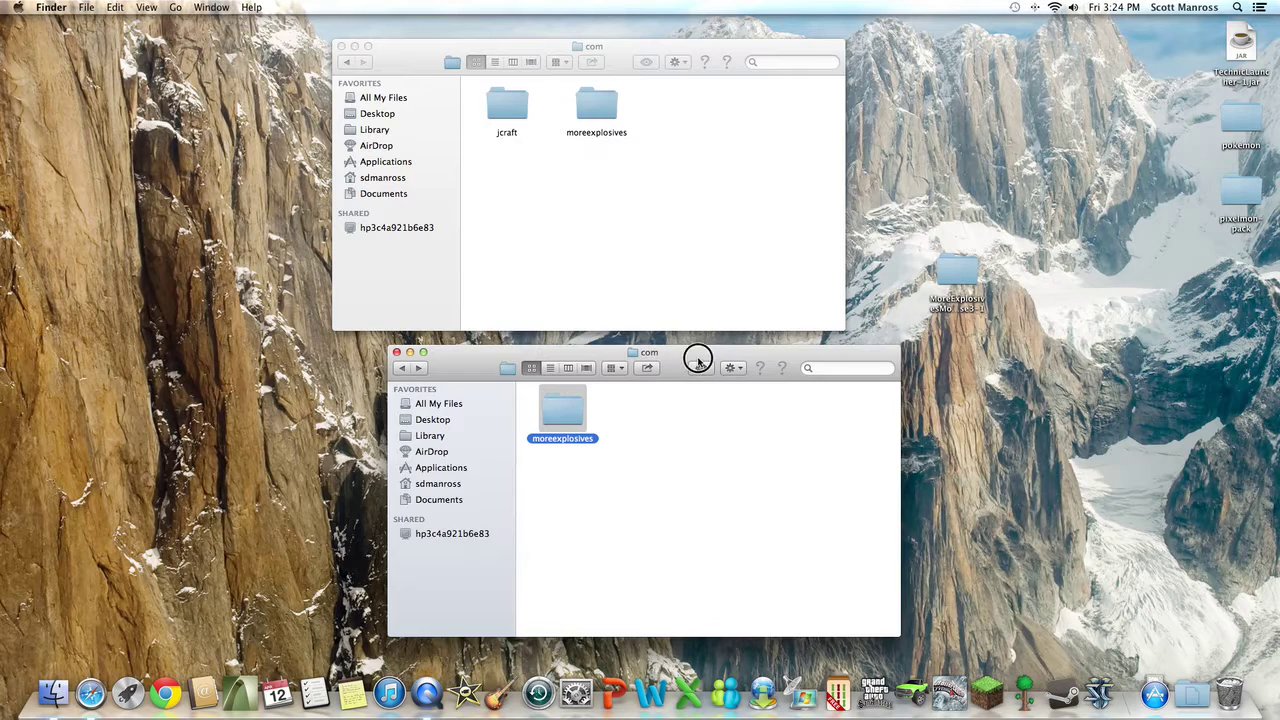
Return both windows to their parent folders and look through minecraft.jar's folders for a mods folder.
left_click_drag(698, 360, 689, 359)
left_click(392, 368)
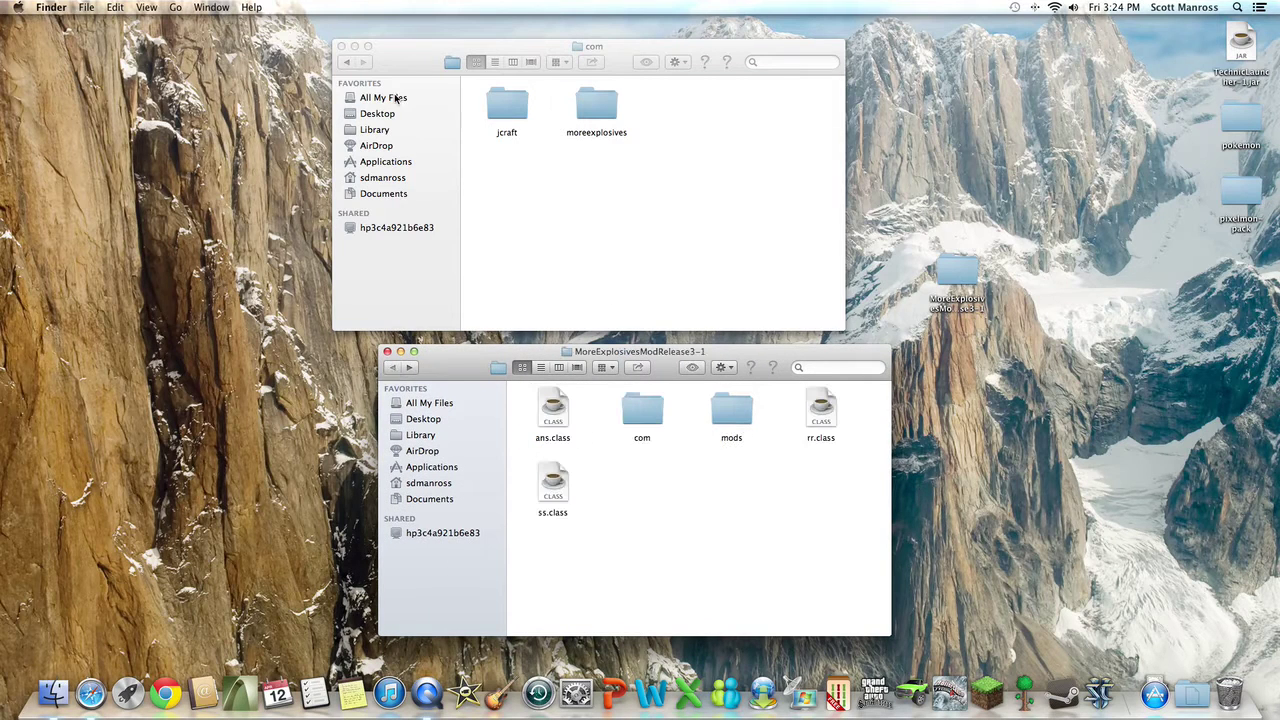
left_click(347, 63)
left_click(822, 125)
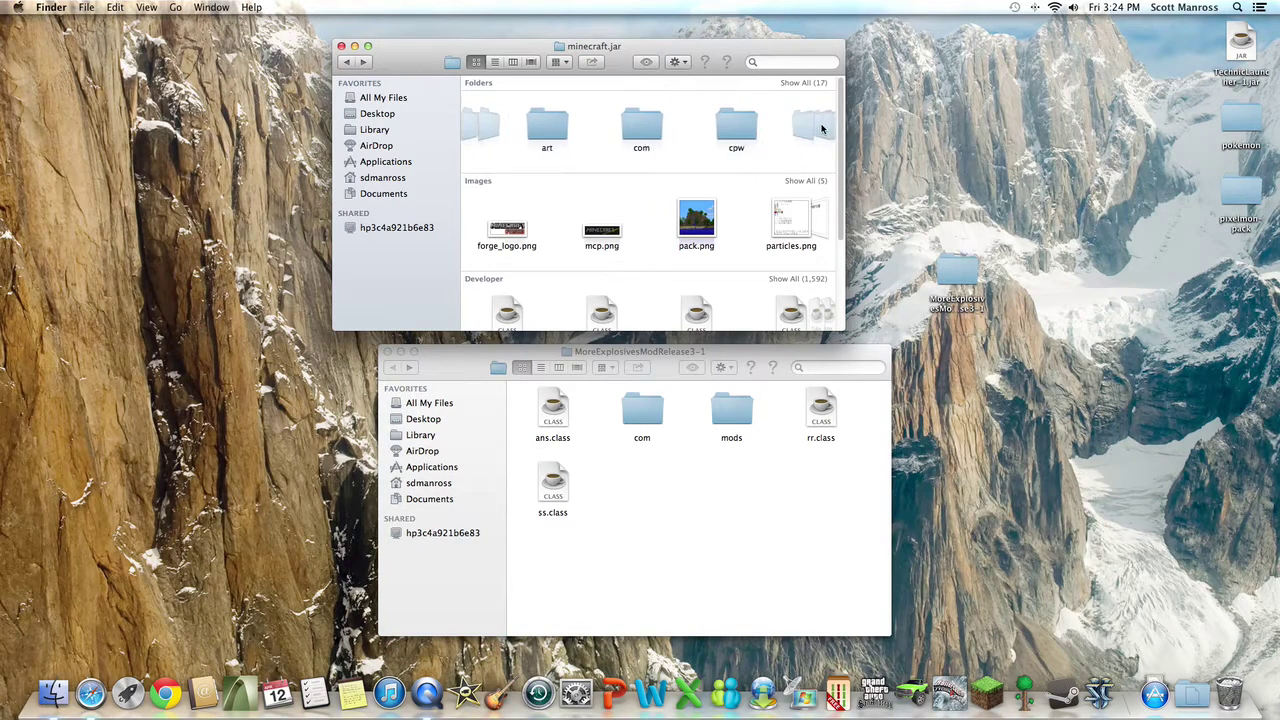
left_click(822, 125)
left_click(822, 125)
left_click(822, 125)
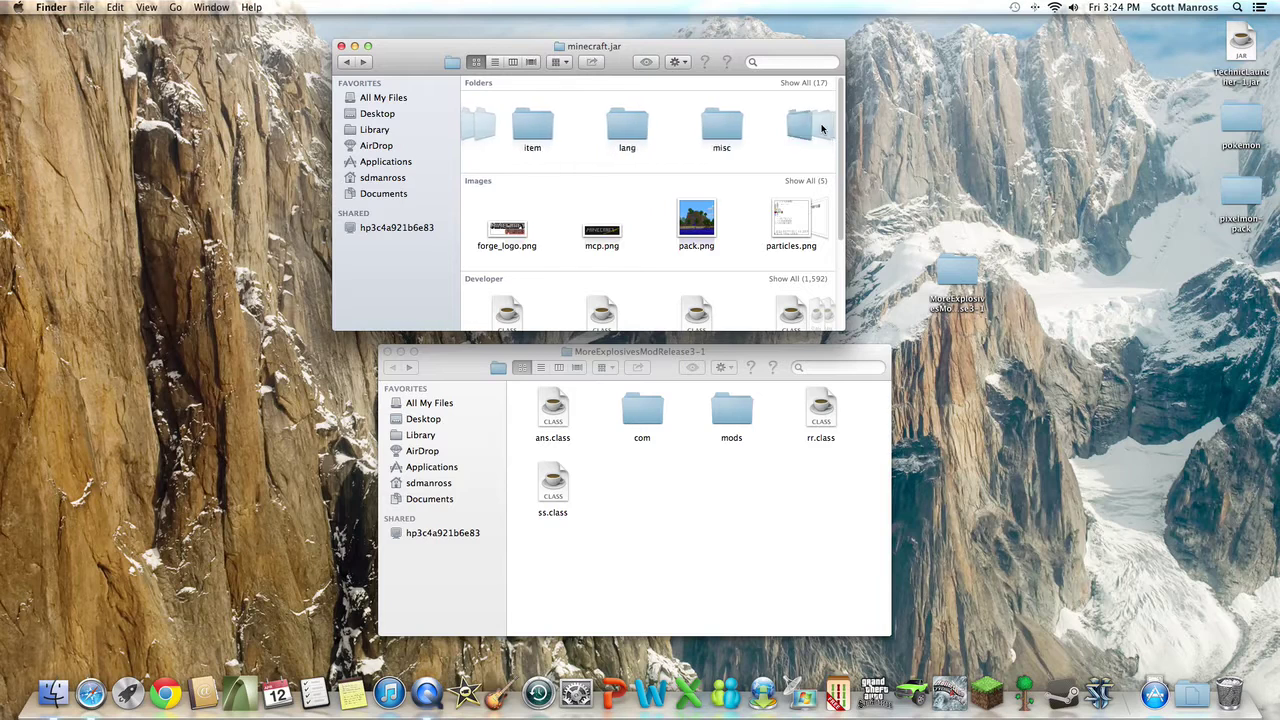
left_click(822, 125)
left_click(822, 125)
left_click(822, 125)
left_click(822, 125)
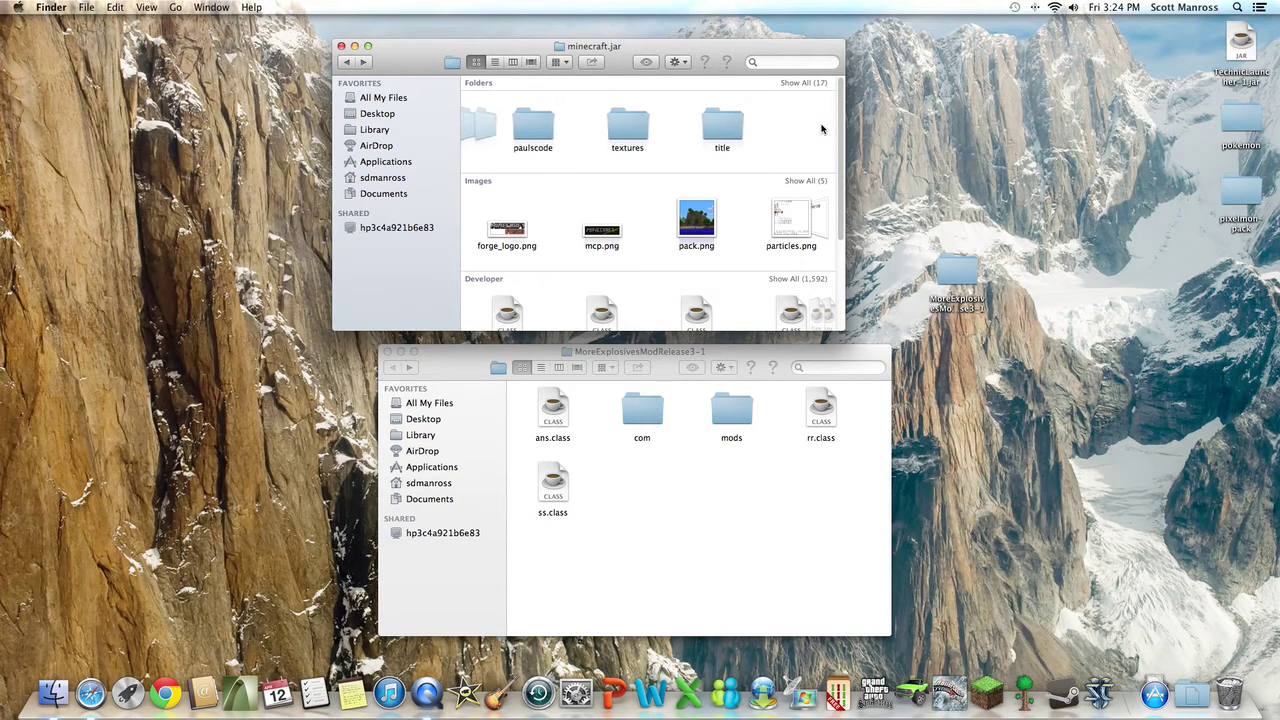
Create a new folder named mods inside minecraft.jar.
left_click(479, 120)
left_click(479, 120)
left_click(479, 120)
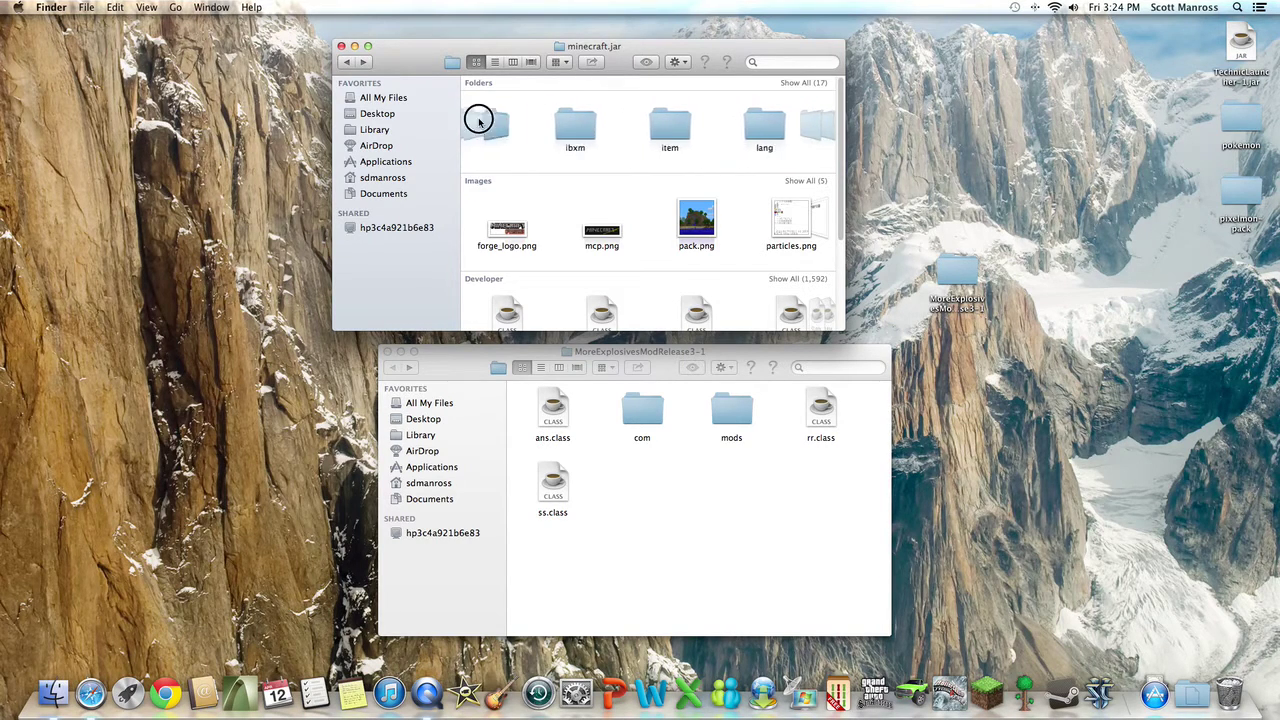
left_click(479, 120)
left_click(479, 120)
left_click(479, 120)
left_click(479, 120)
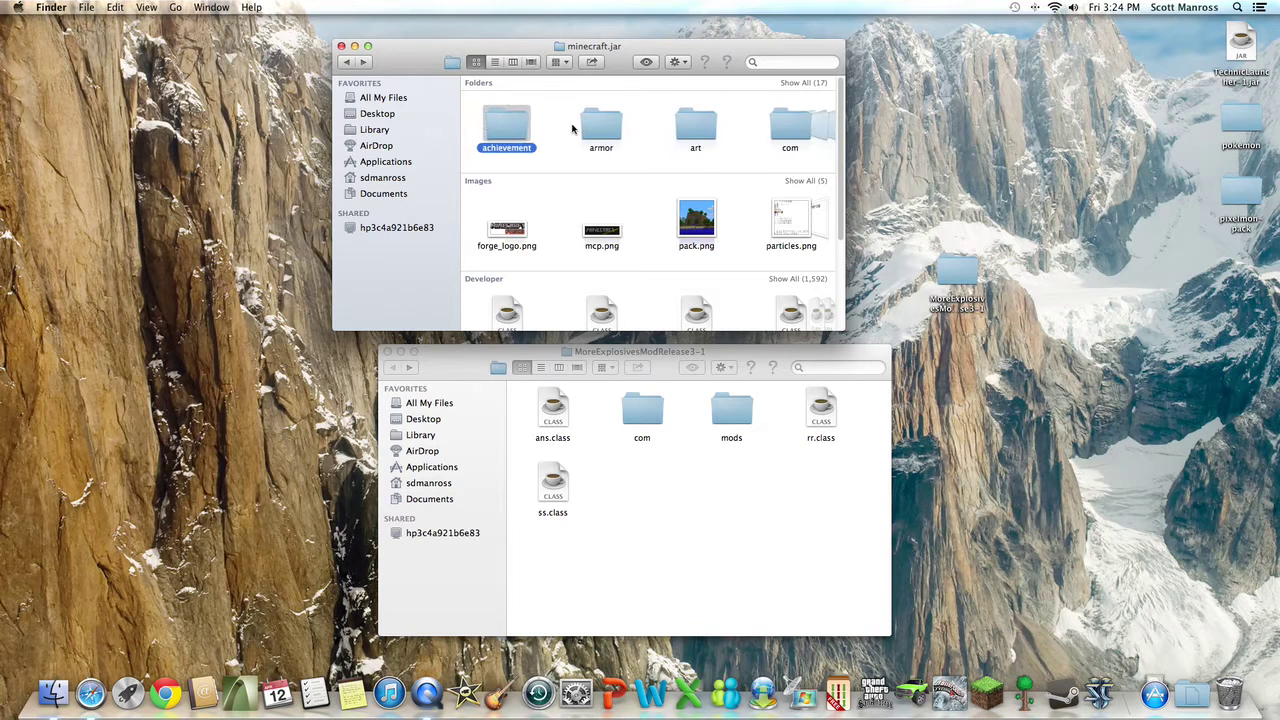
right_click(552, 125)
left_click(587, 127)
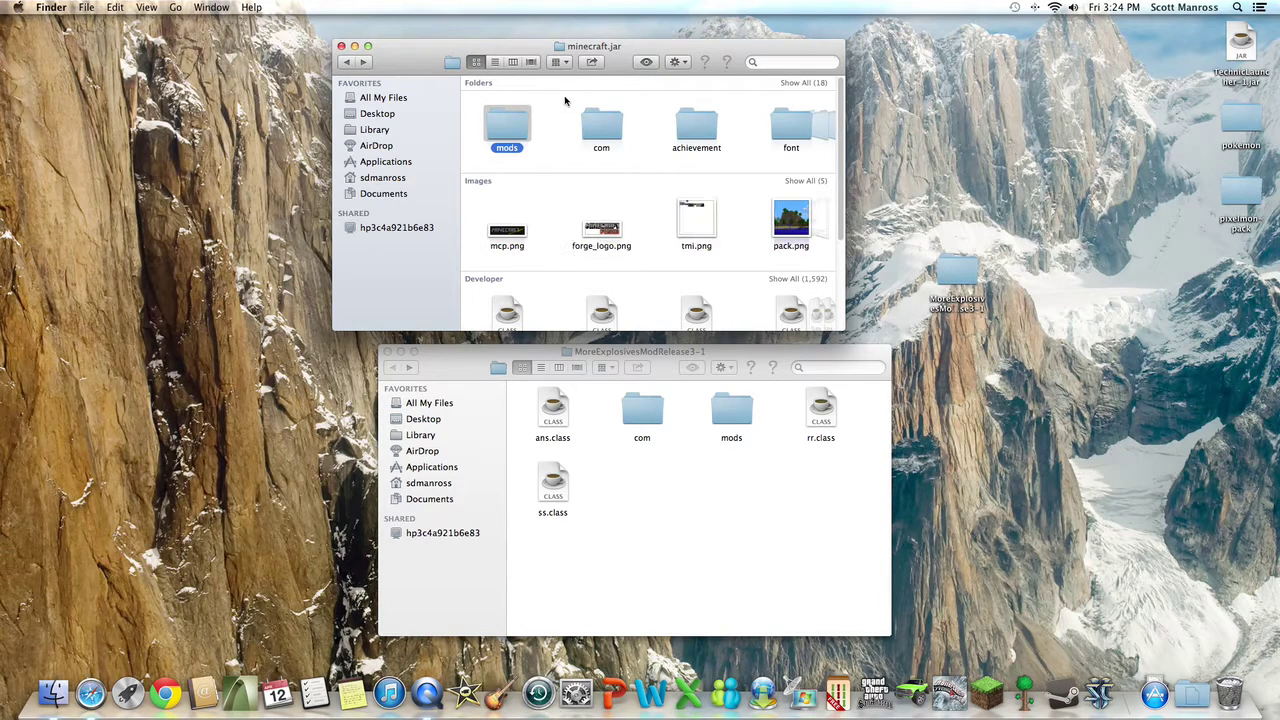
Copy the MoreExplosives folder from the mod's mods folder into minecraft.jar's mods folder and return to the bin folder.
double_click(733, 407)
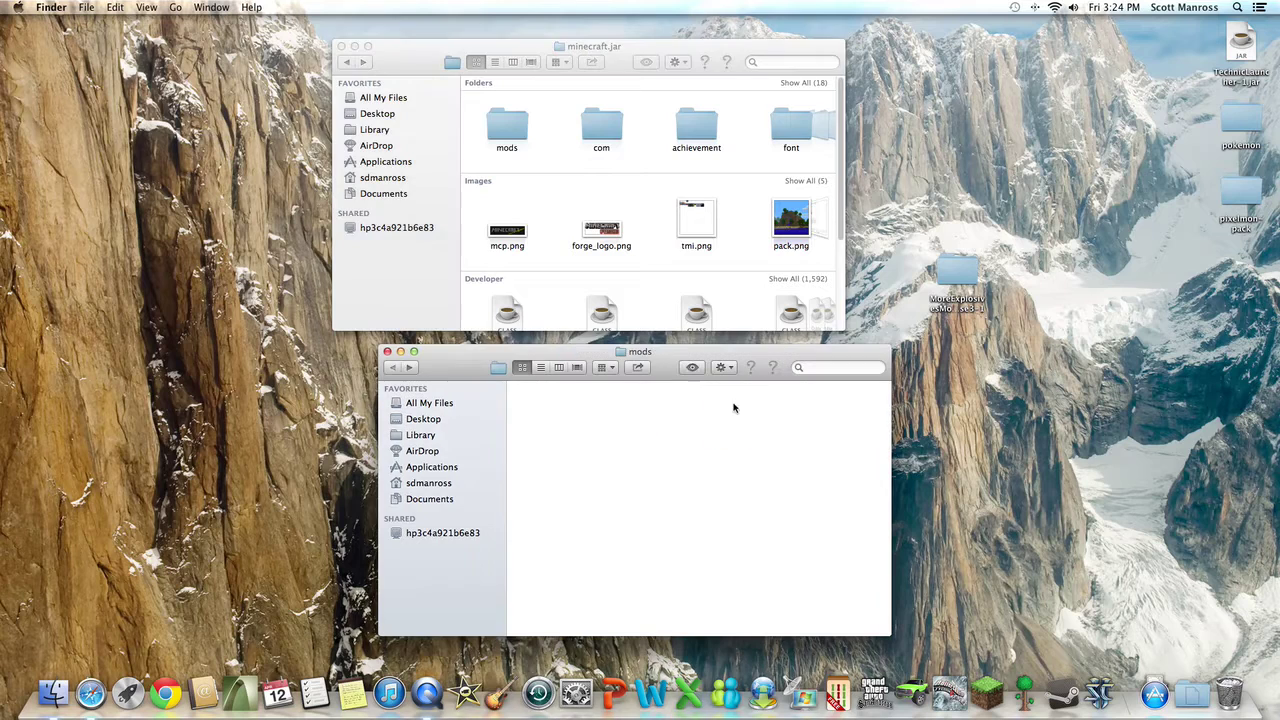
key("super+v")
left_click(565, 412)
right_click(558, 410)
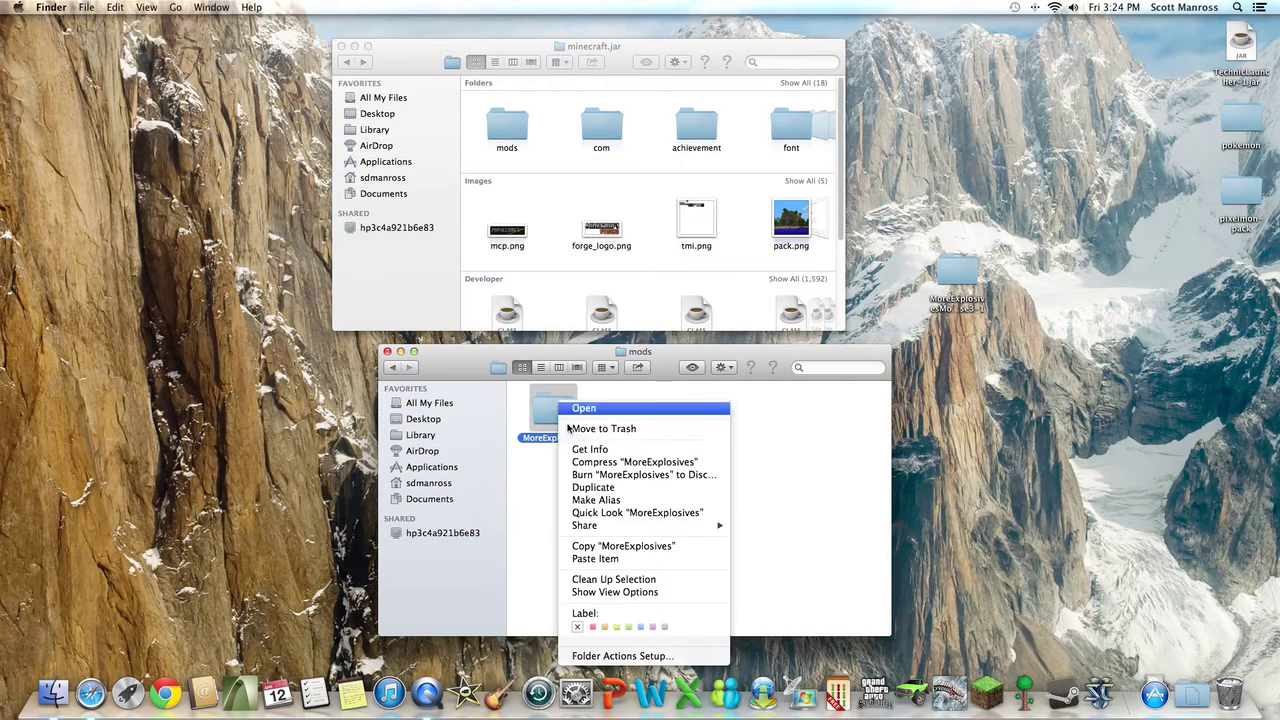
left_click(614, 548)
left_click(516, 143)
double_click(516, 143)
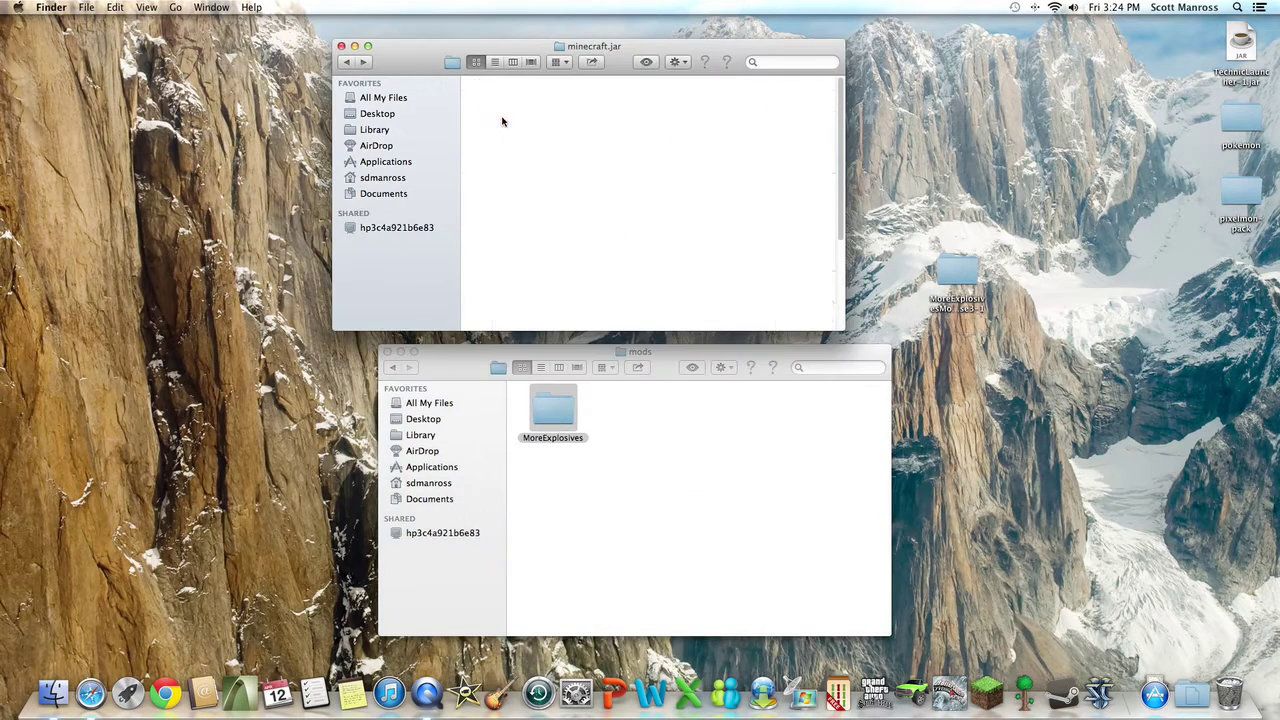
right_click(504, 122)
left_click(536, 171)
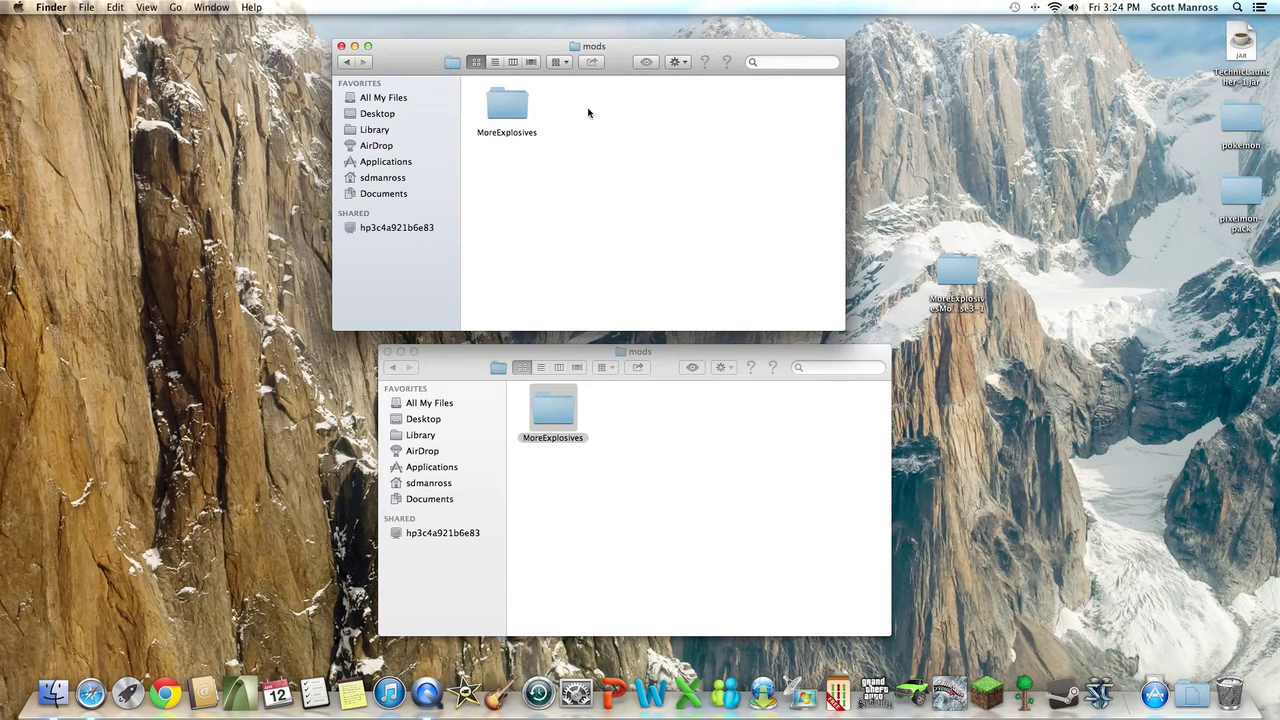
left_click(346, 63)
left_click(345, 63)
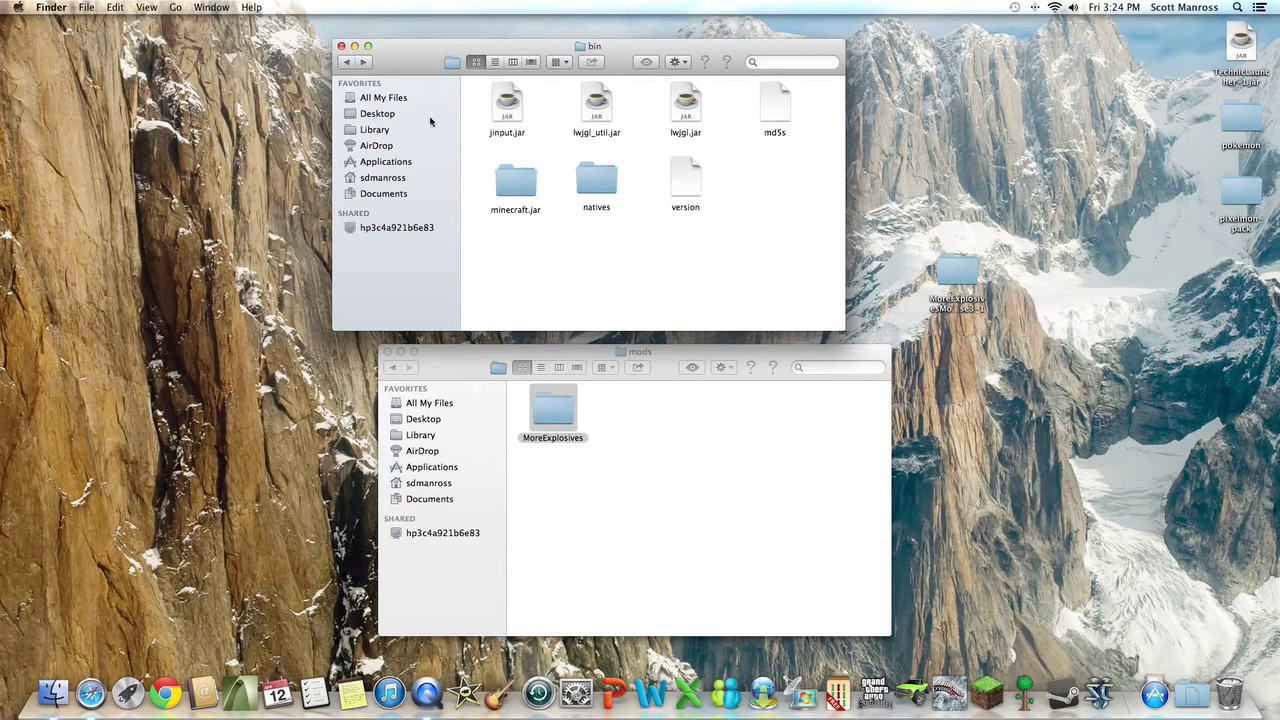
Launch Minecraft with the saved login to test the More Explosives install, shifting the game window slightly while it loads.
left_click(987, 690)
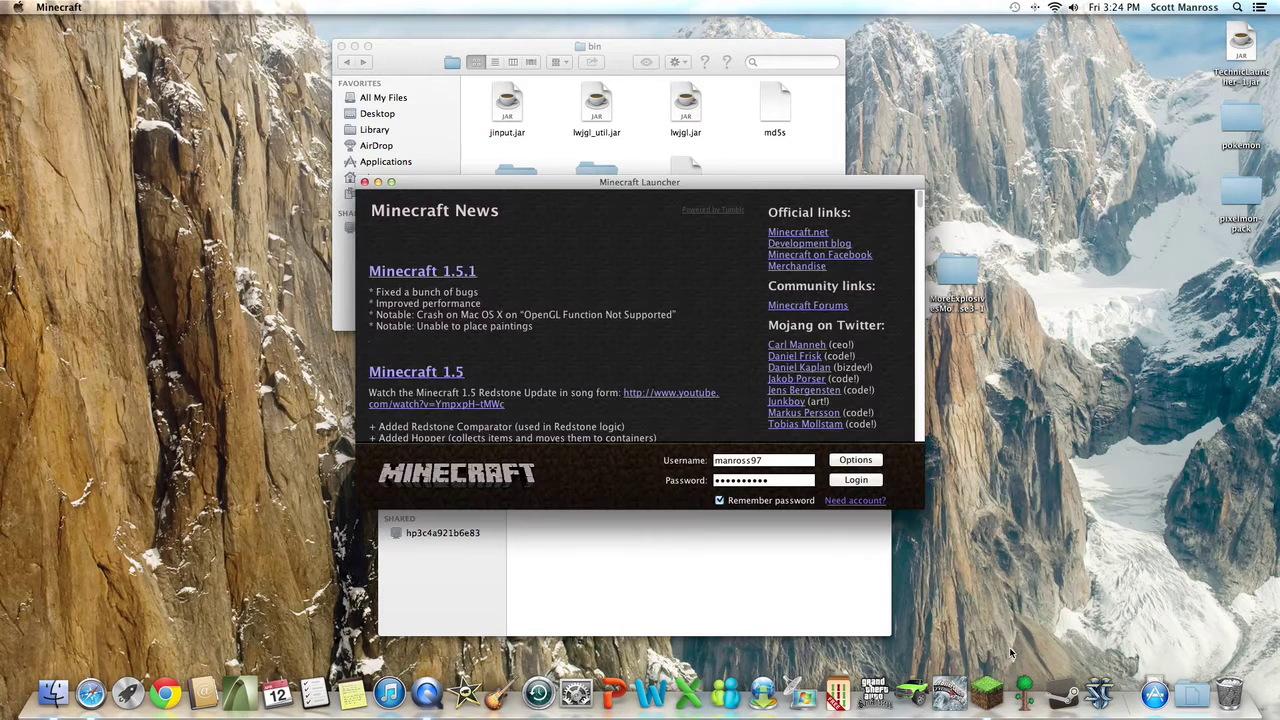
left_click(862, 479)
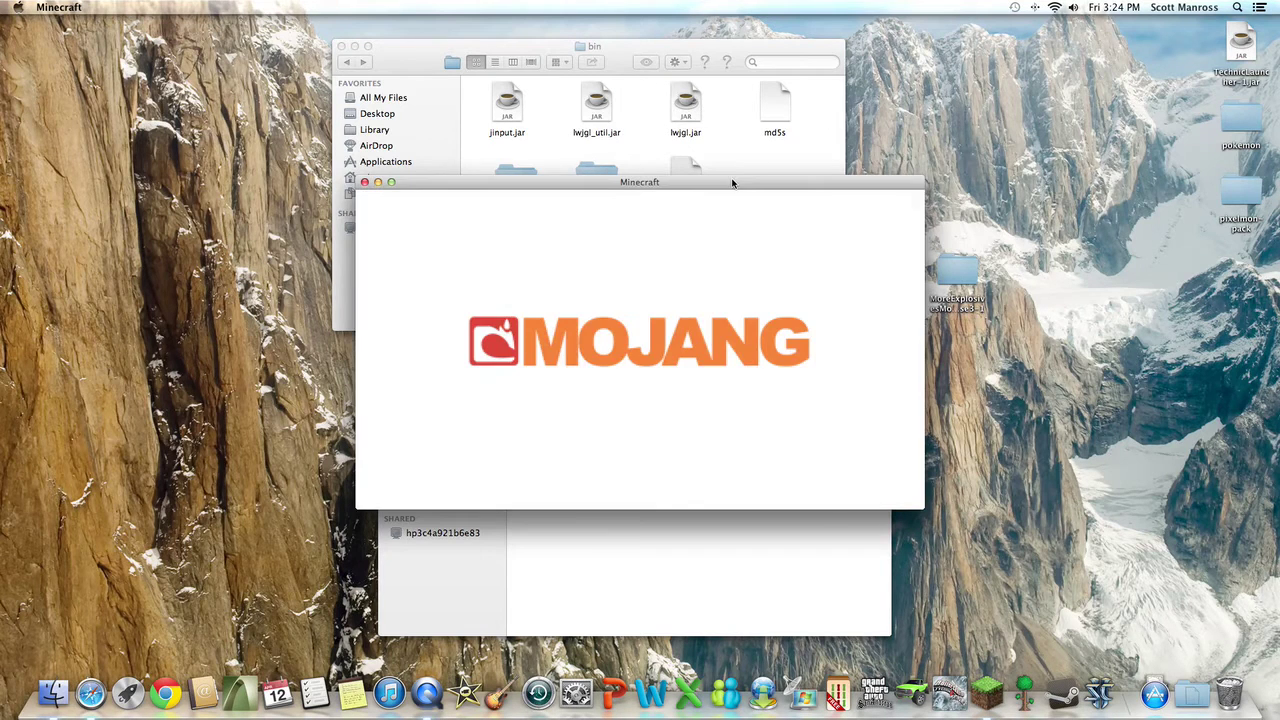
left_click_drag(731, 182, 693, 171)
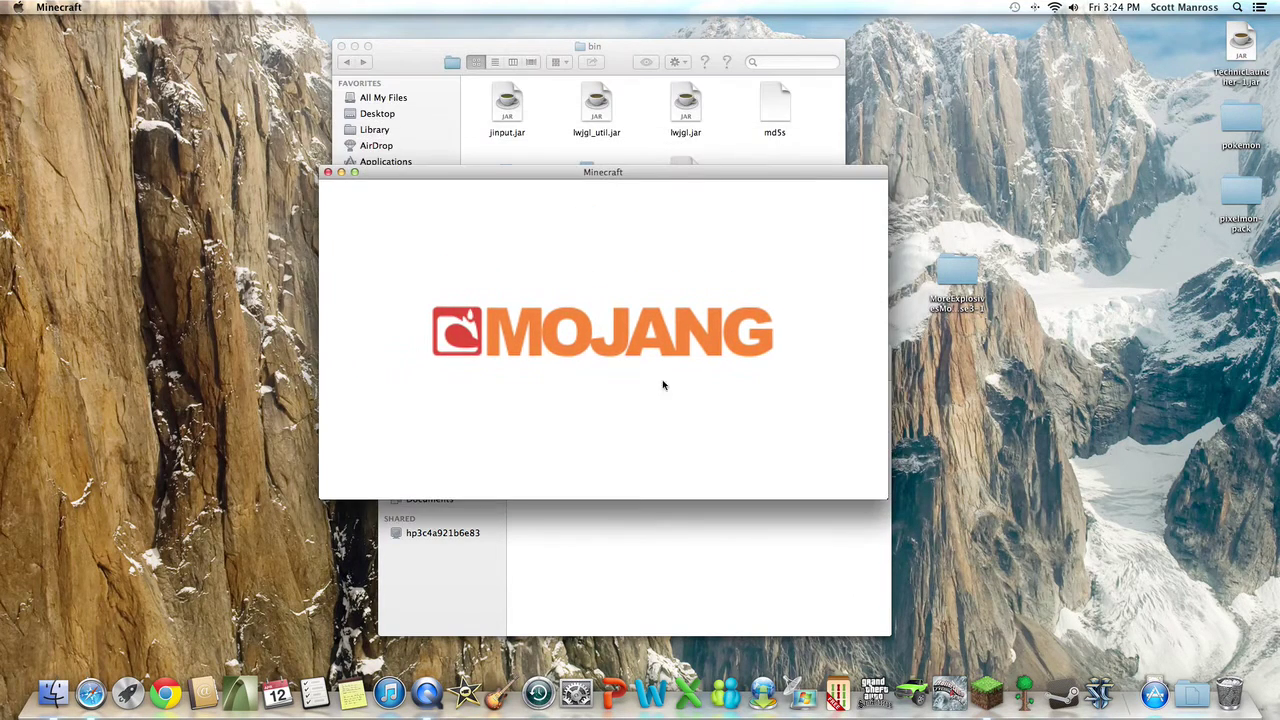
Move the mods folder window clear of the Minecraft window and bring the game back into focus.
left_click(467, 570)
left_click_drag(458, 364, 343, 569)
left_click(358, 482)
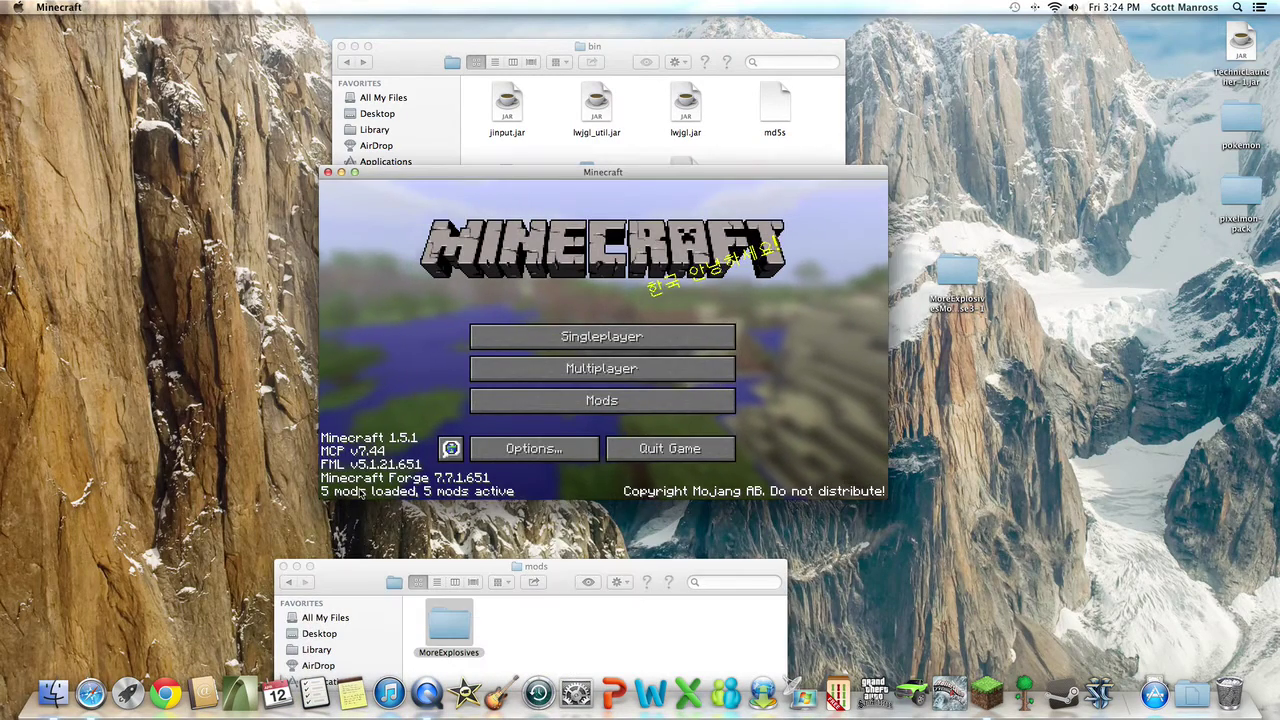
Check the More Explosives Mod entry in the game's mod list and return to the title screen.
left_click(505, 401)
left_click(409, 396)
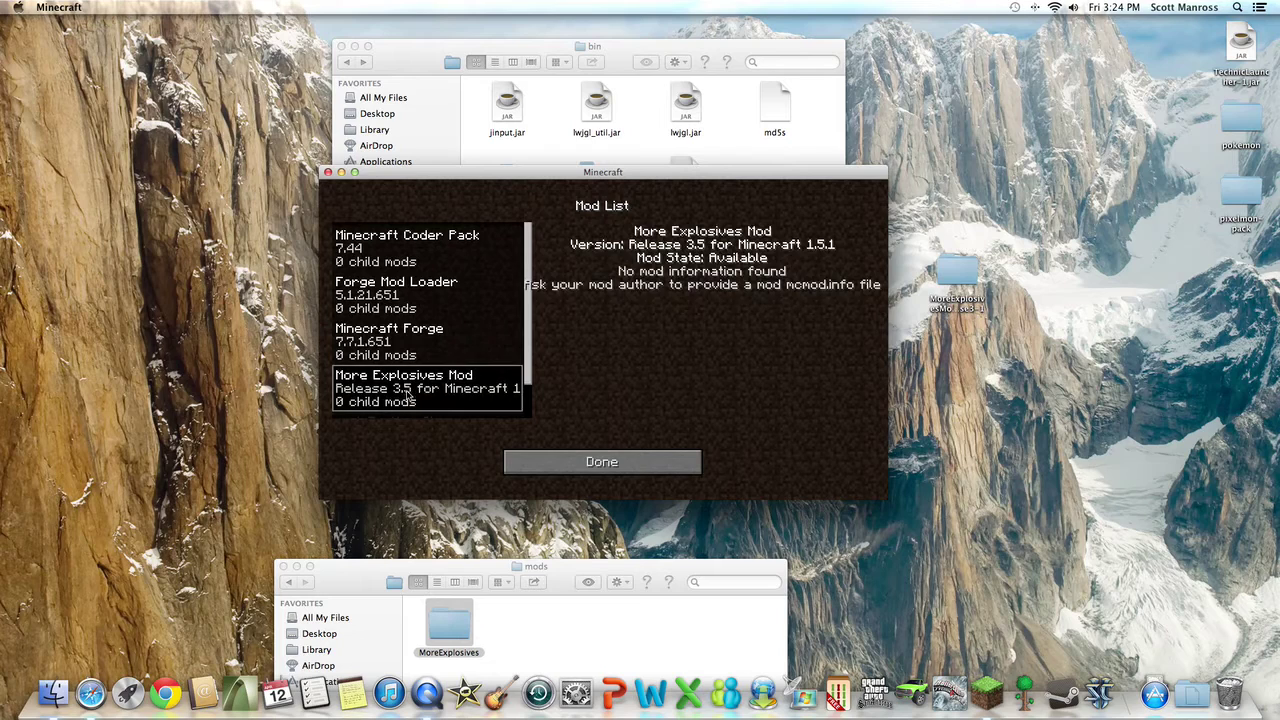
left_click(635, 460)
Create a new singleplayer world with the default settings.
left_click(615, 336)
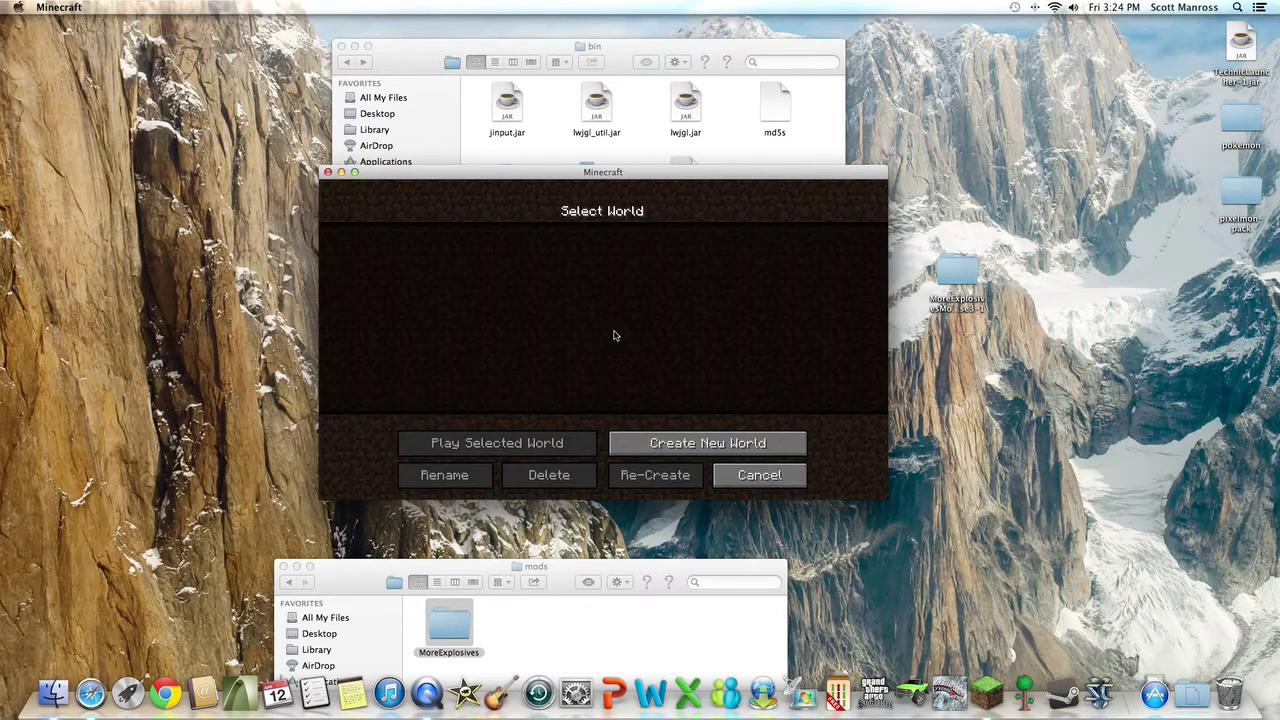
left_click(670, 452)
left_click(540, 476)
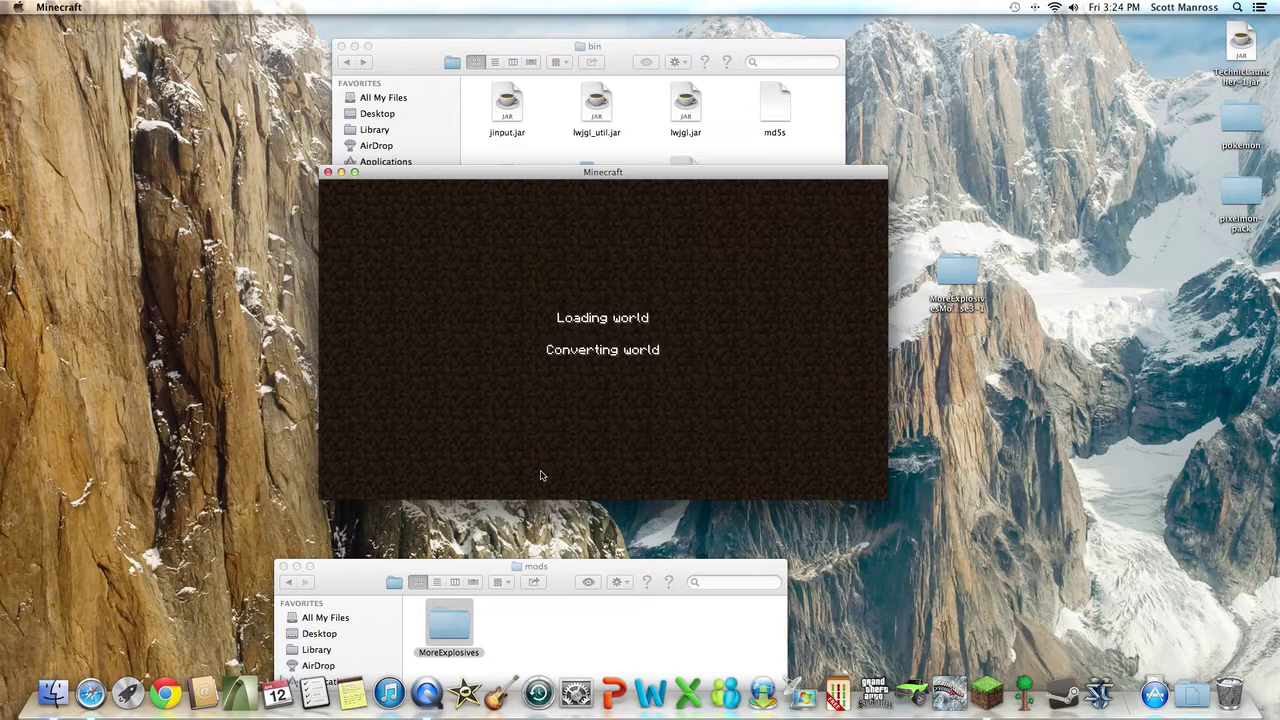
Reposition the game window while the world loads, resume the paused game and walk forward a little.
left_click(487, 55)
left_click_drag(854, 171, 747, 137)
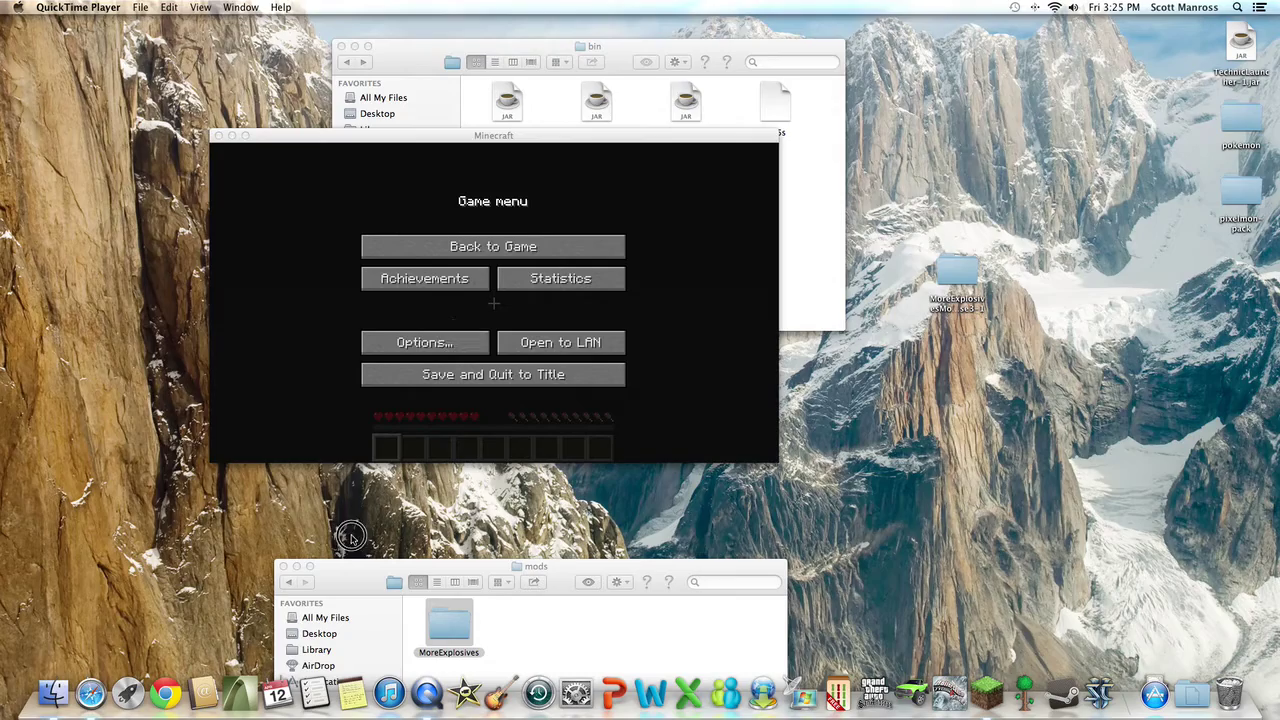
left_click(531, 249)
left_click(531, 249)
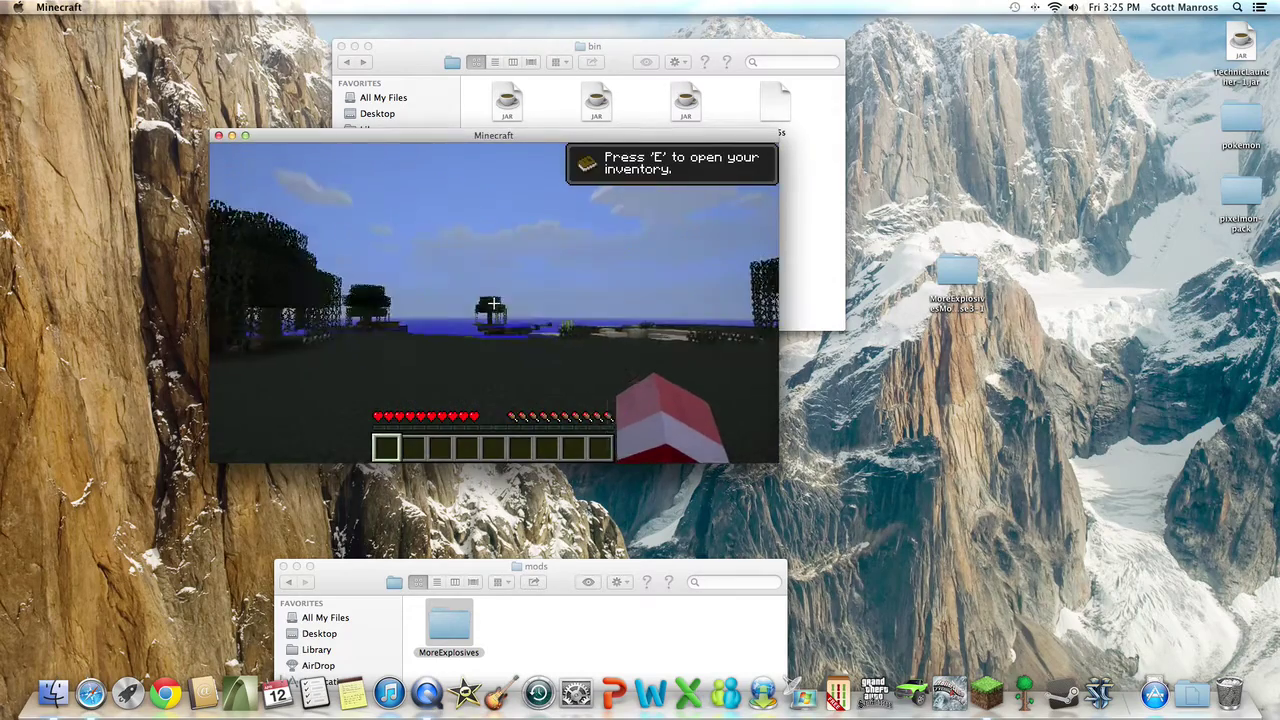
key("w")
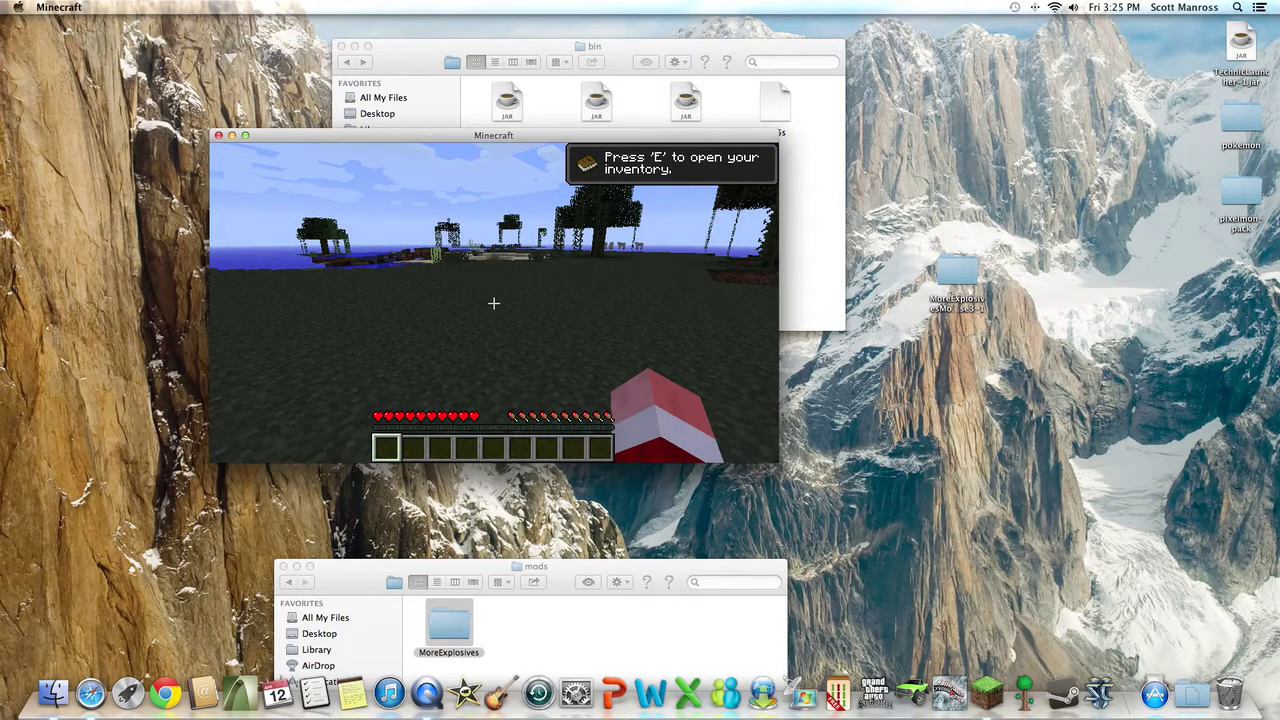
key("w")
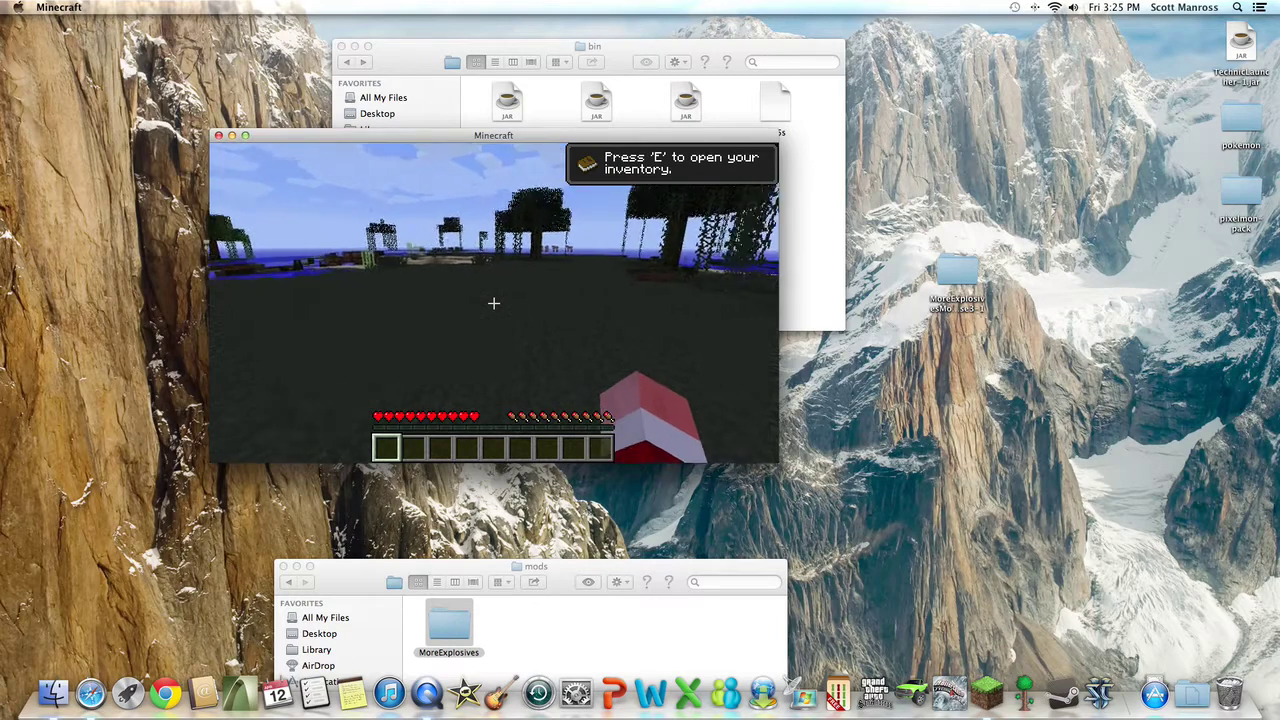
Open the inventory and page through the TooManyItems item list to look for the More Explosives blocks and items.
key("e")
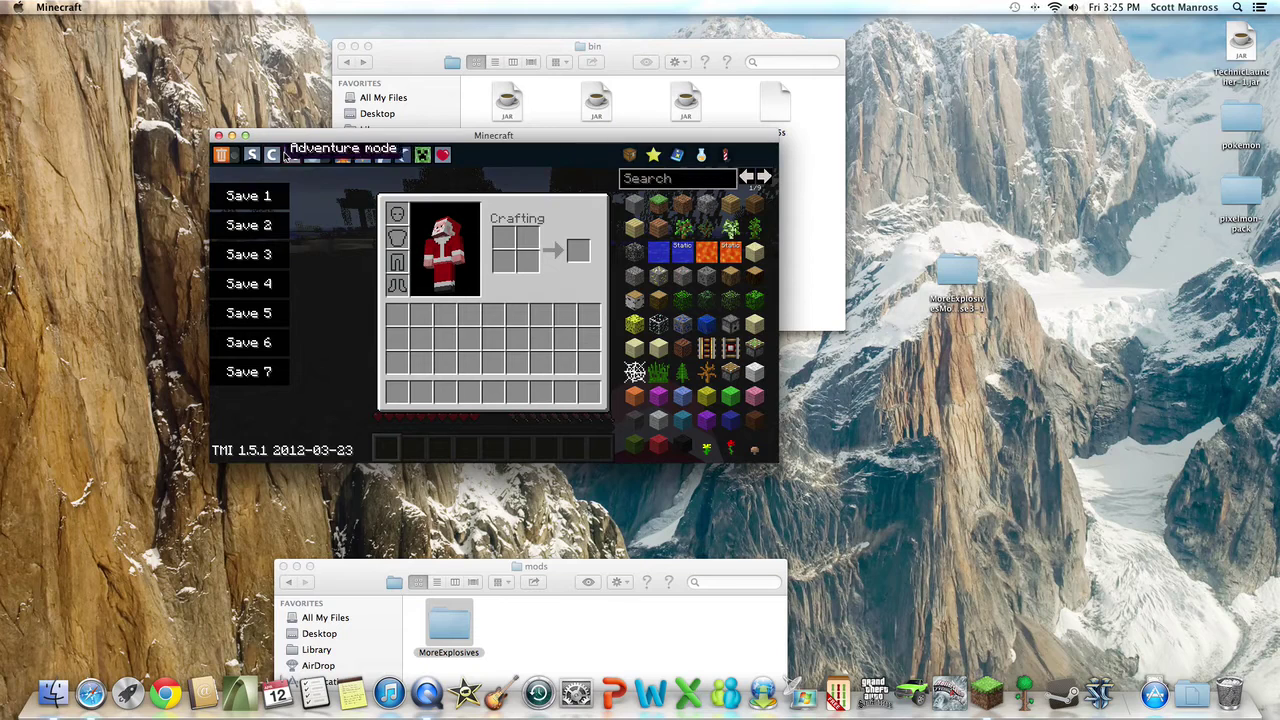
left_click(746, 176)
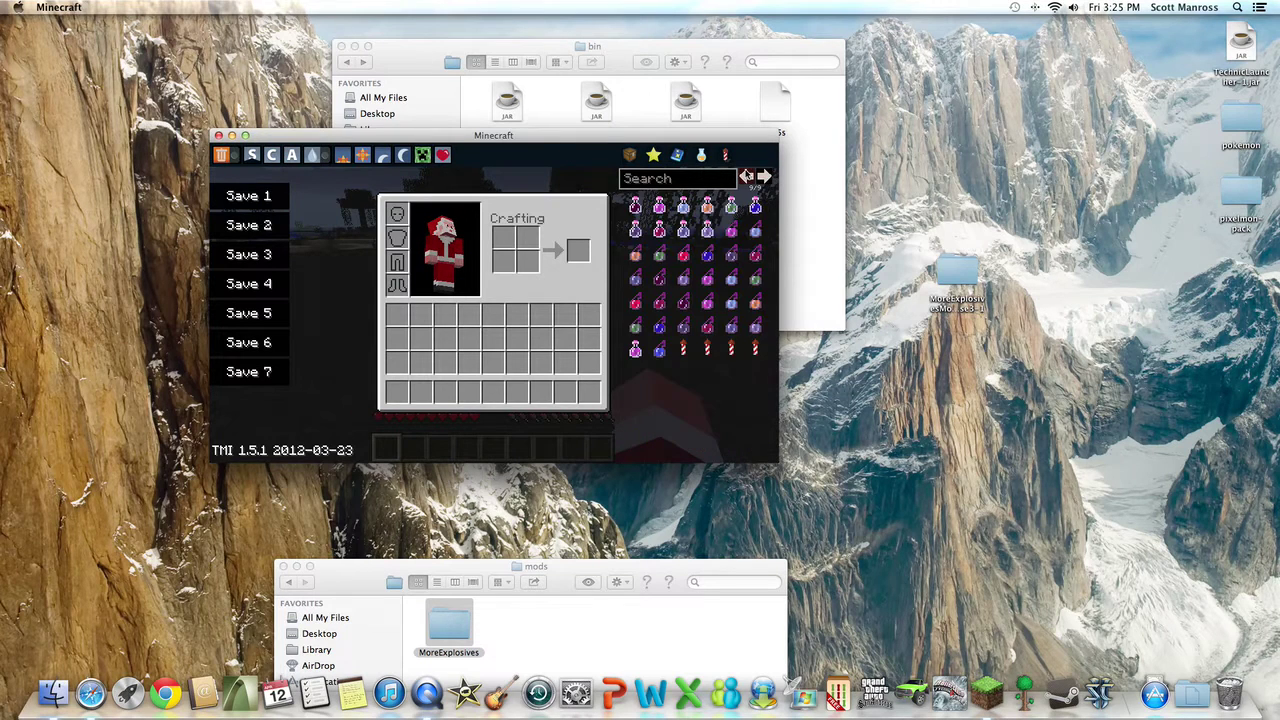
left_click(746, 176)
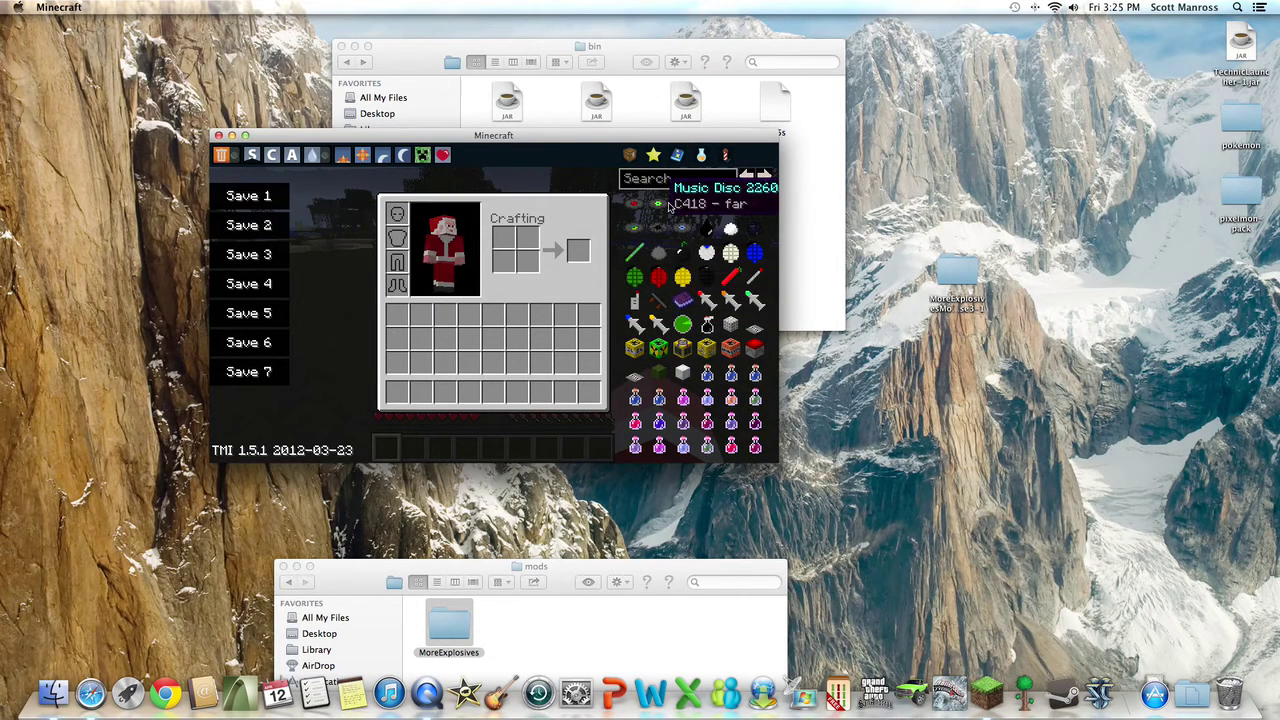
left_click(746, 177)
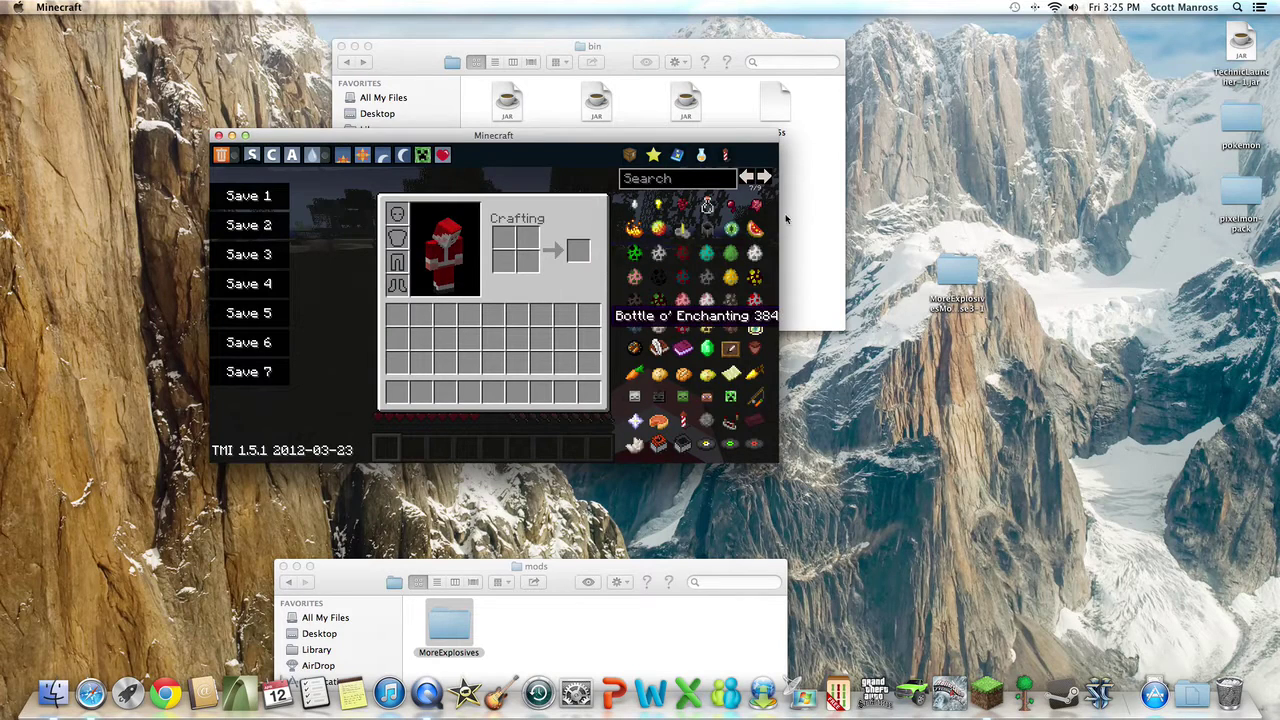
left_click(746, 177)
left_click(746, 177)
left_click(746, 177)
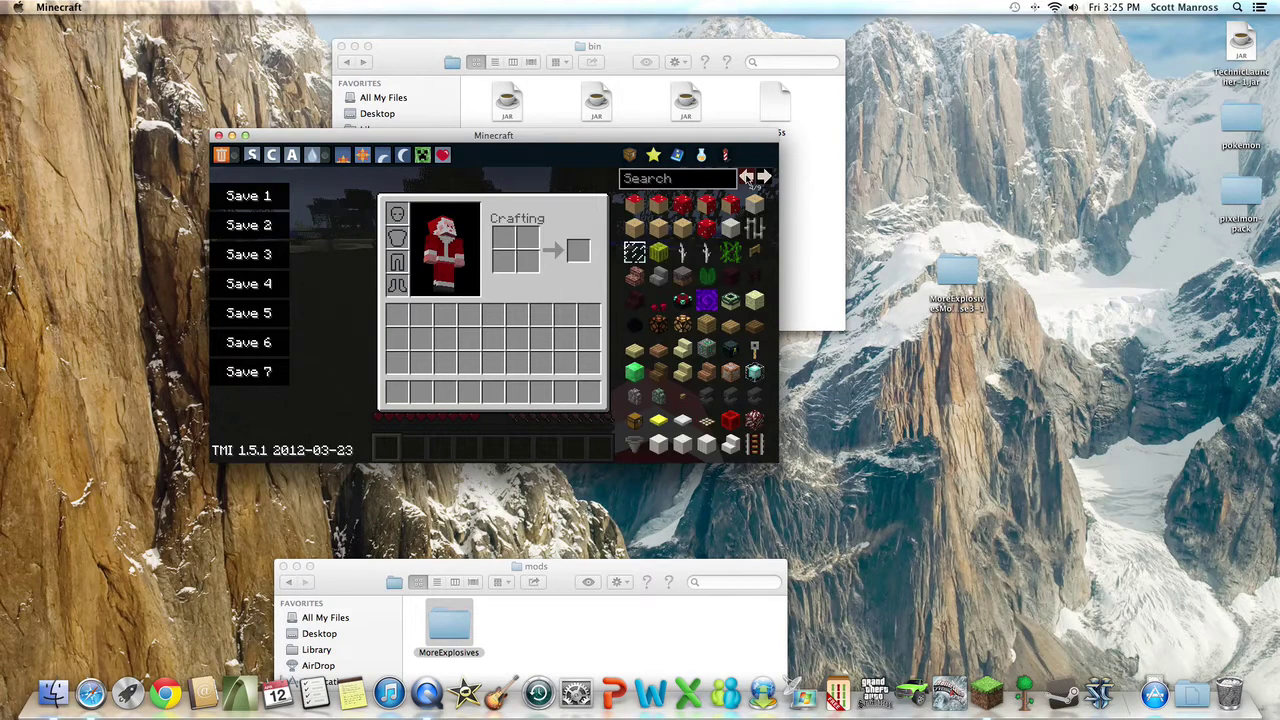
left_click(746, 177)
left_click(746, 177)
left_click(746, 177)
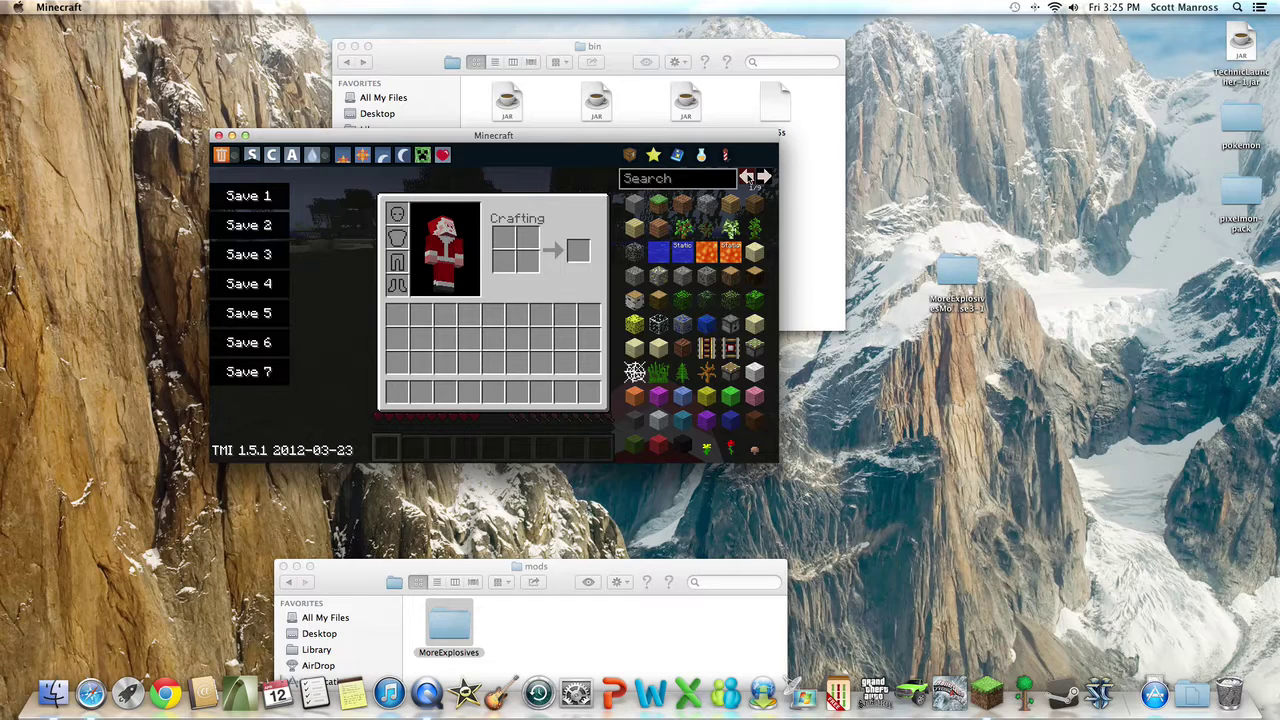
left_click(764, 177)
left_click(747, 177)
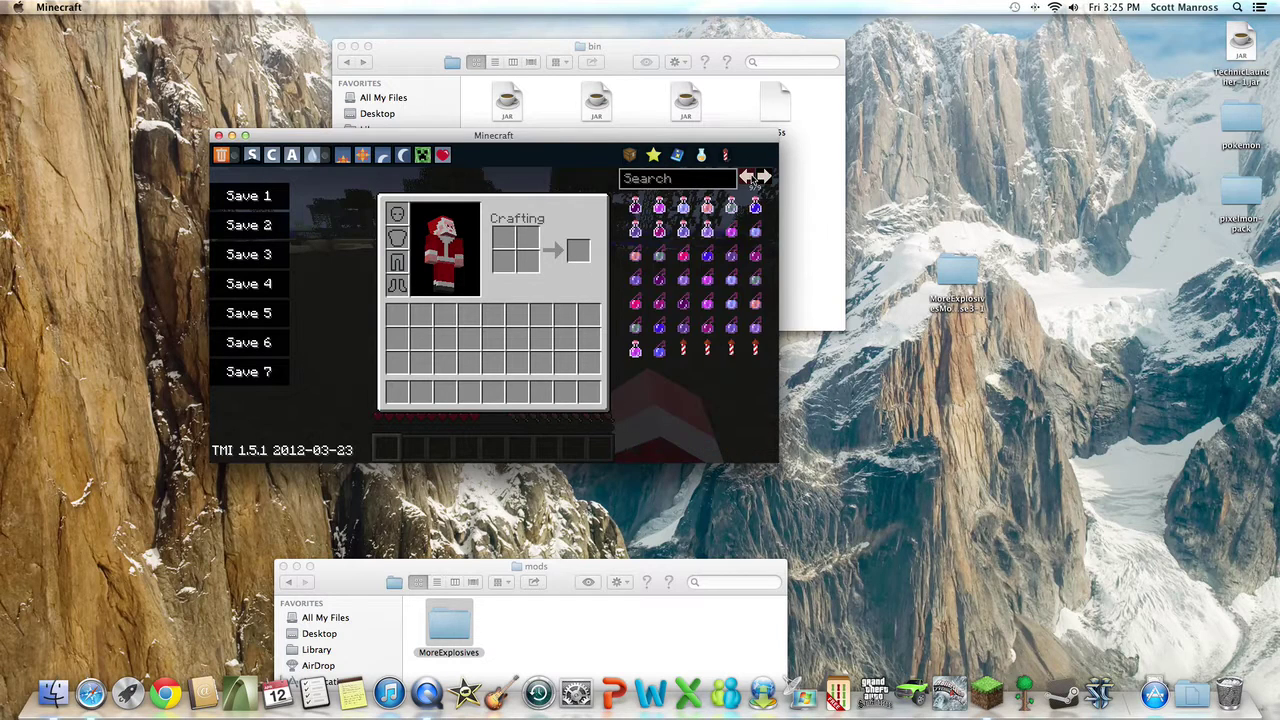
left_click(749, 177)
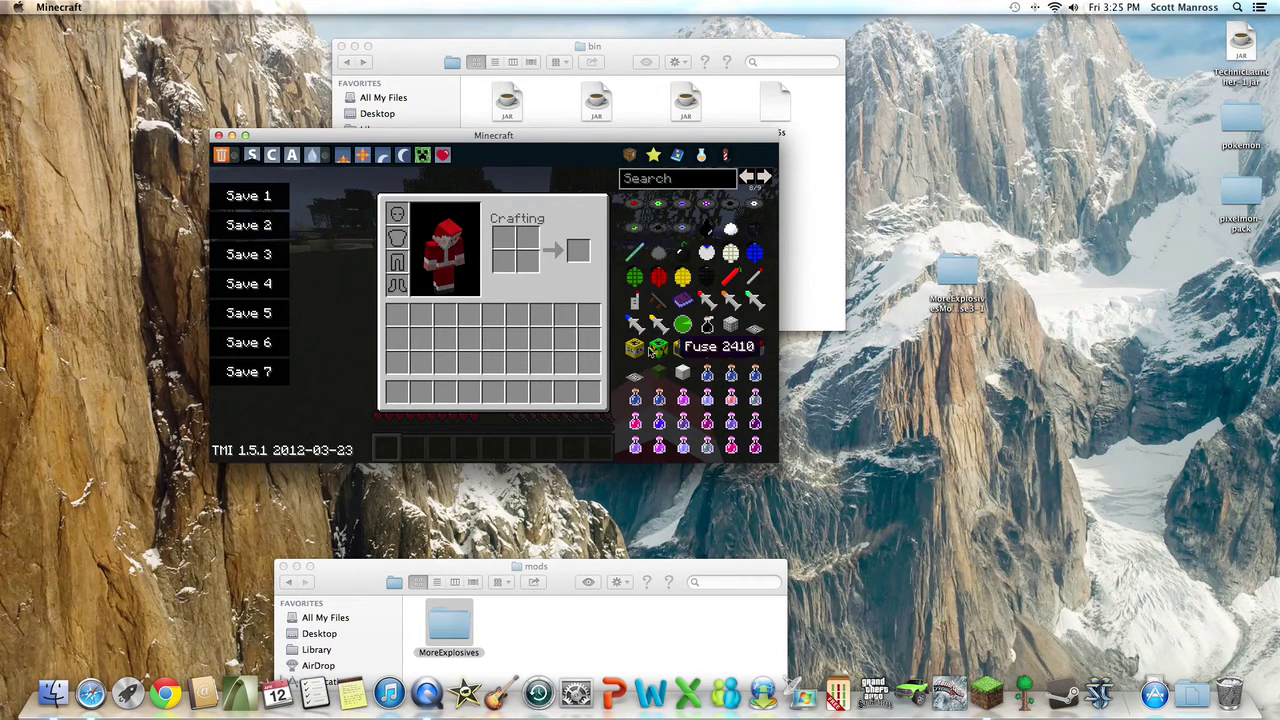